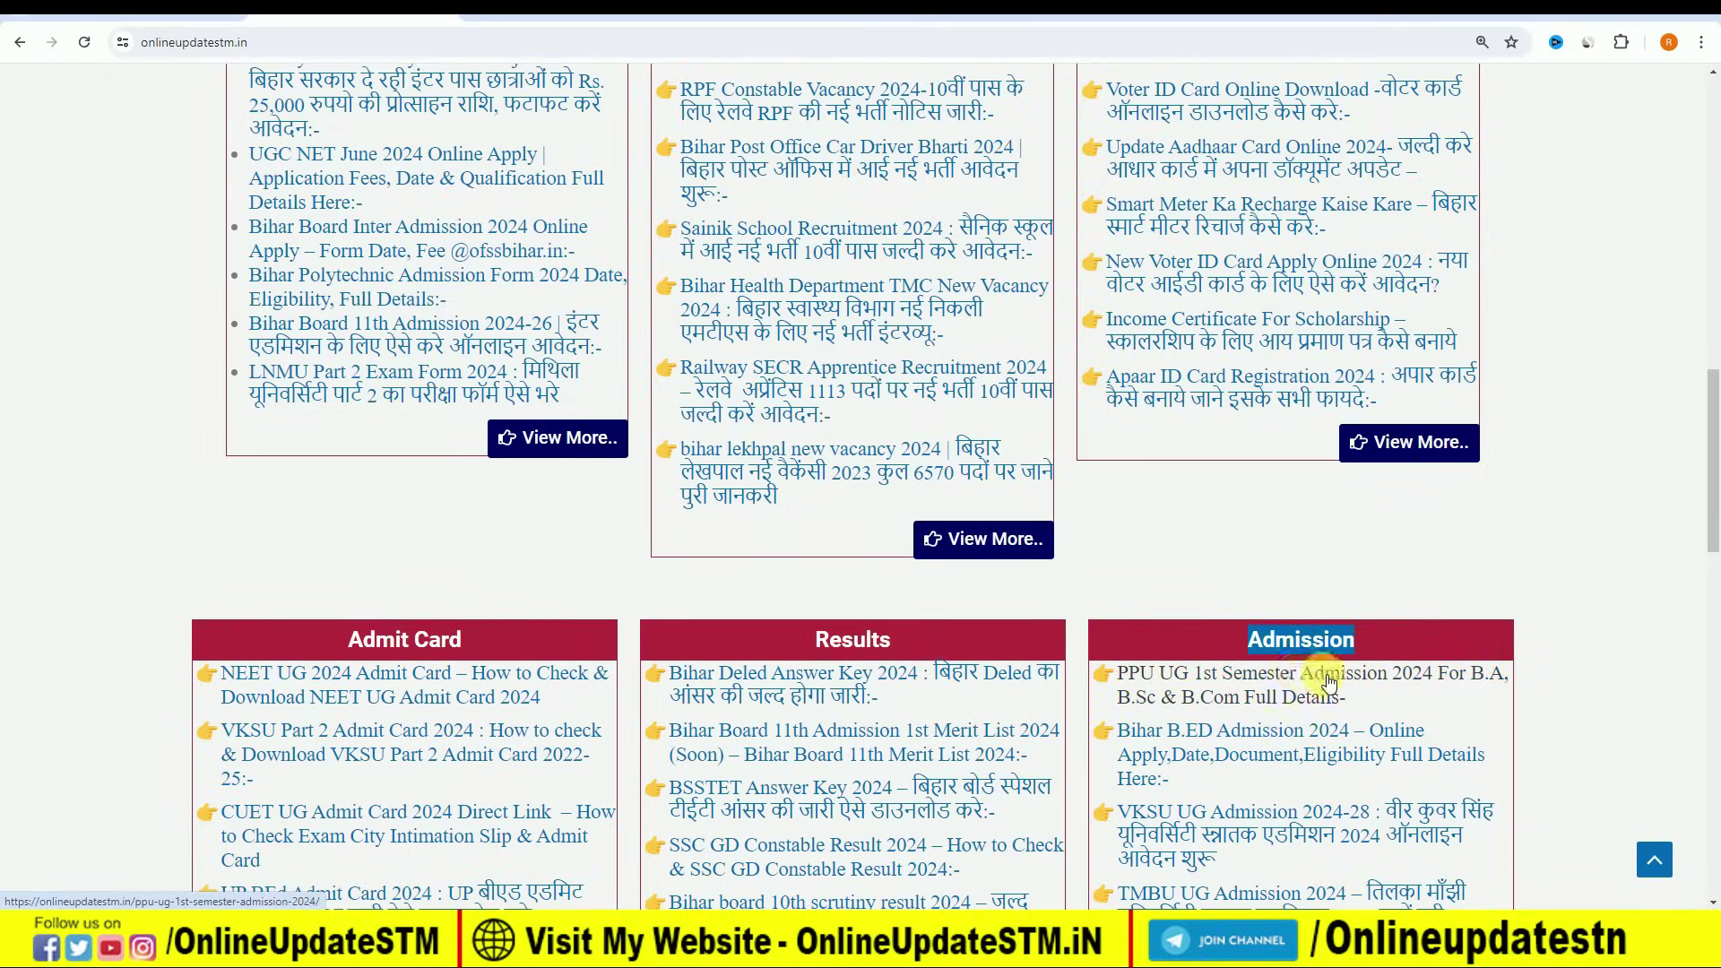
- Open the PPU UG 1st Semester Admission 2024 article from the Admission section and review it down to the Important Link table
{"action": "left_click", "coordinate": [1286, 680]}
{"action": "scroll", "coordinate": [646, 568], "scroll_direction": "down", "scroll_amount": 15}
{"action": "scroll", "coordinate": [739, 587], "scroll_direction": "down", "scroll_amount": 9}
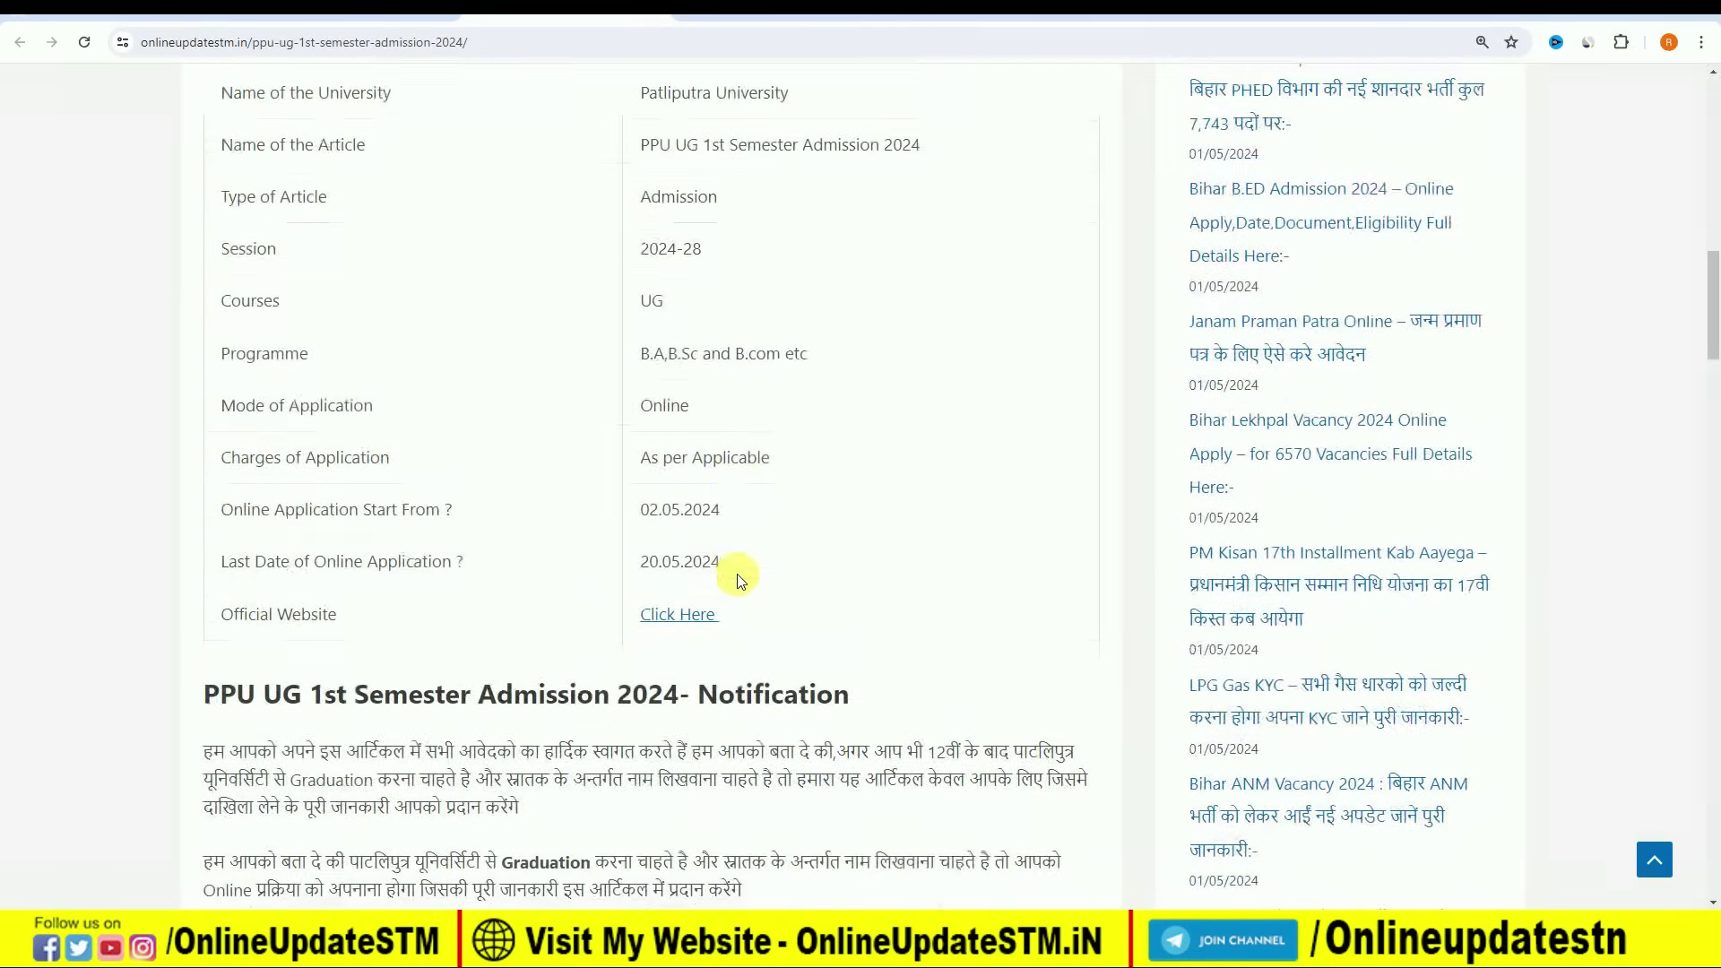
{"action": "scroll", "coordinate": [748, 574], "scroll_direction": "down", "scroll_amount": 16}
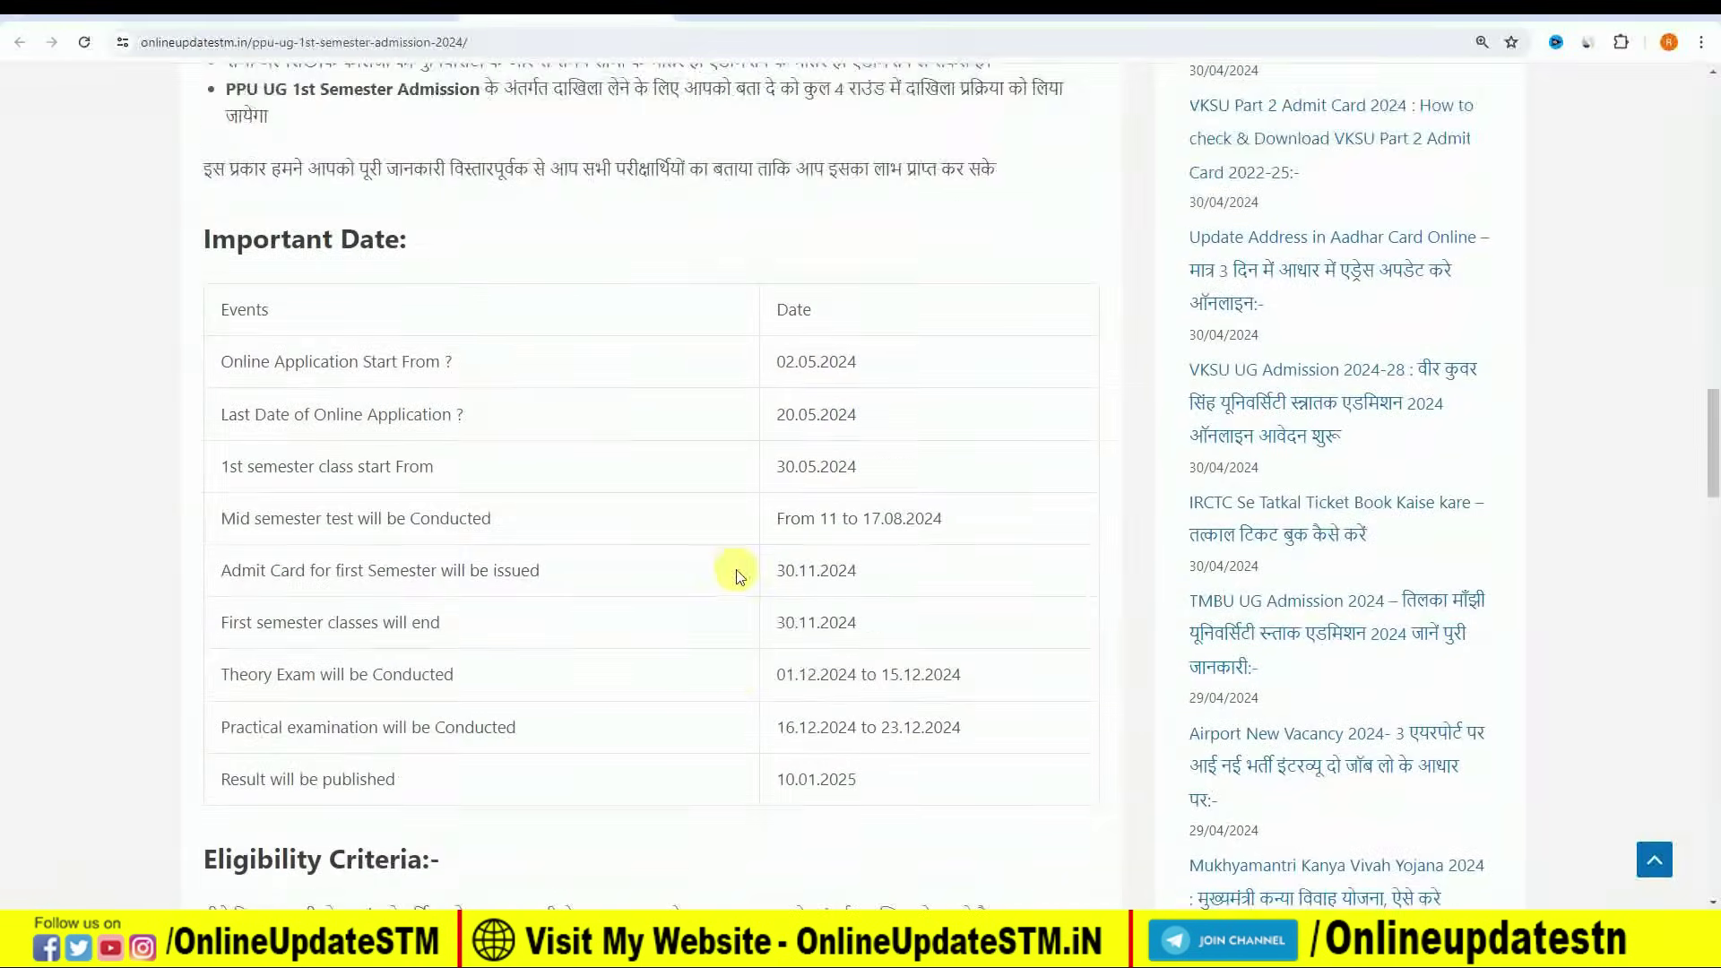
{"action": "scroll", "coordinate": [738, 573], "scroll_direction": "down", "scroll_amount": 9}
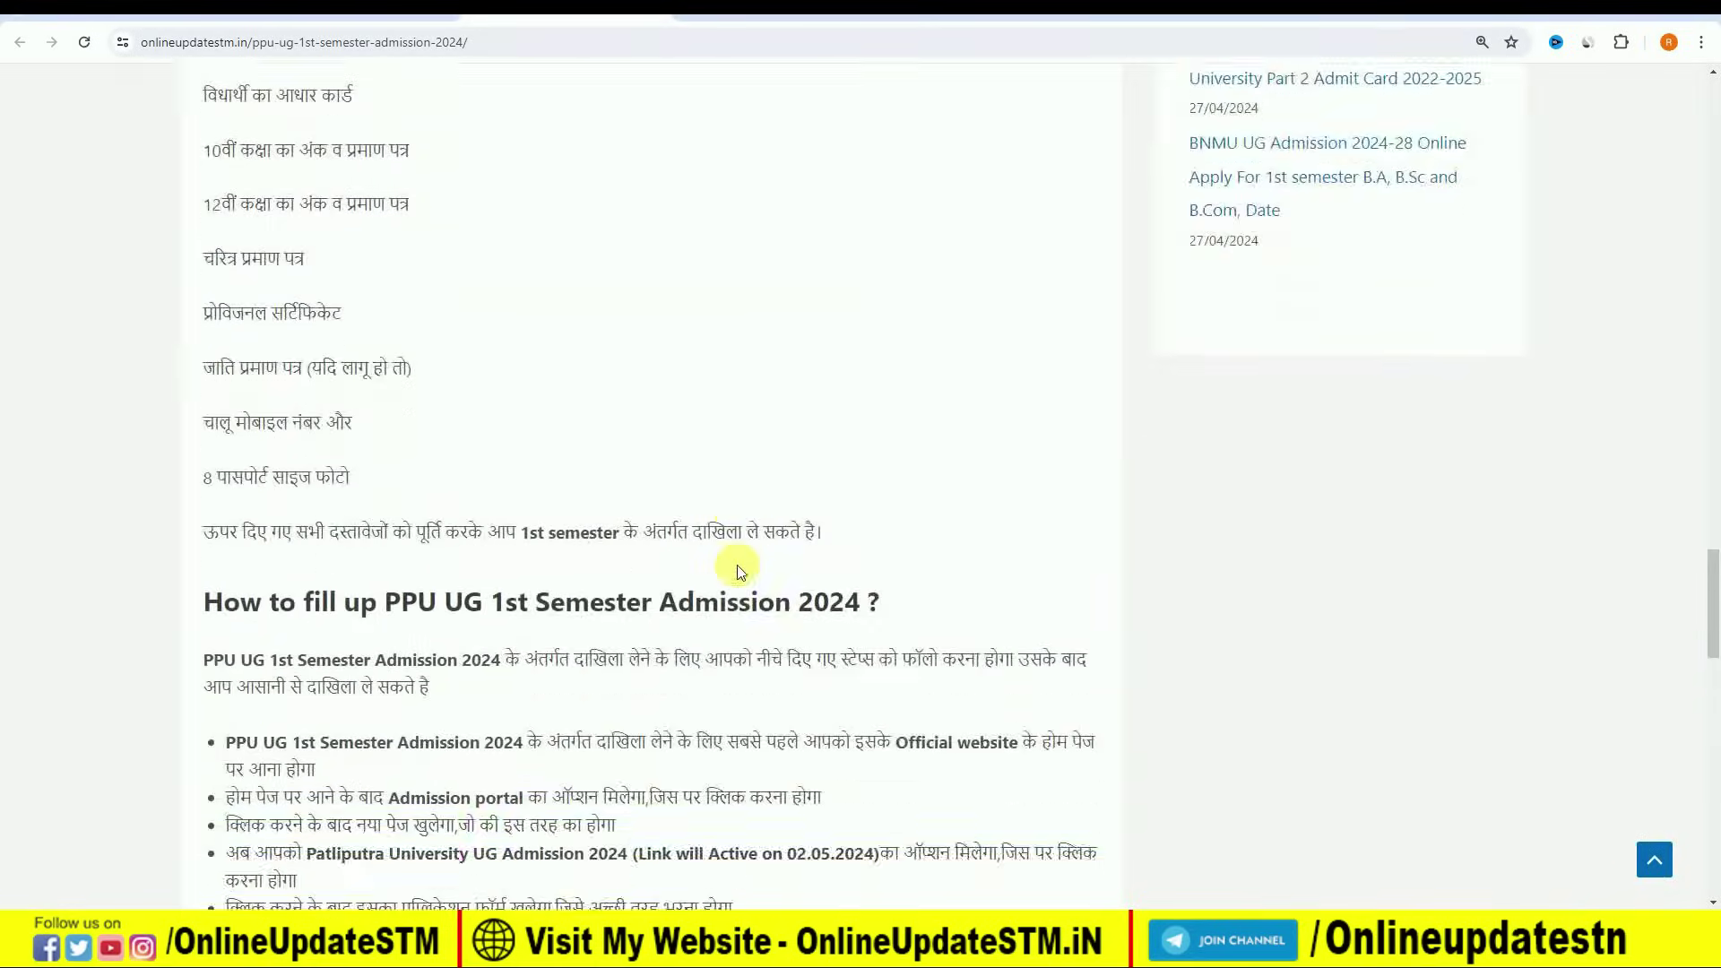
- Open the direct link to apply online, read the portal's important information and continue to the form
{"action": "left_click_drag", "start_coordinate": [232, 584], "coordinate": [468, 576]}
{"action": "left_click", "coordinate": [499, 576]}
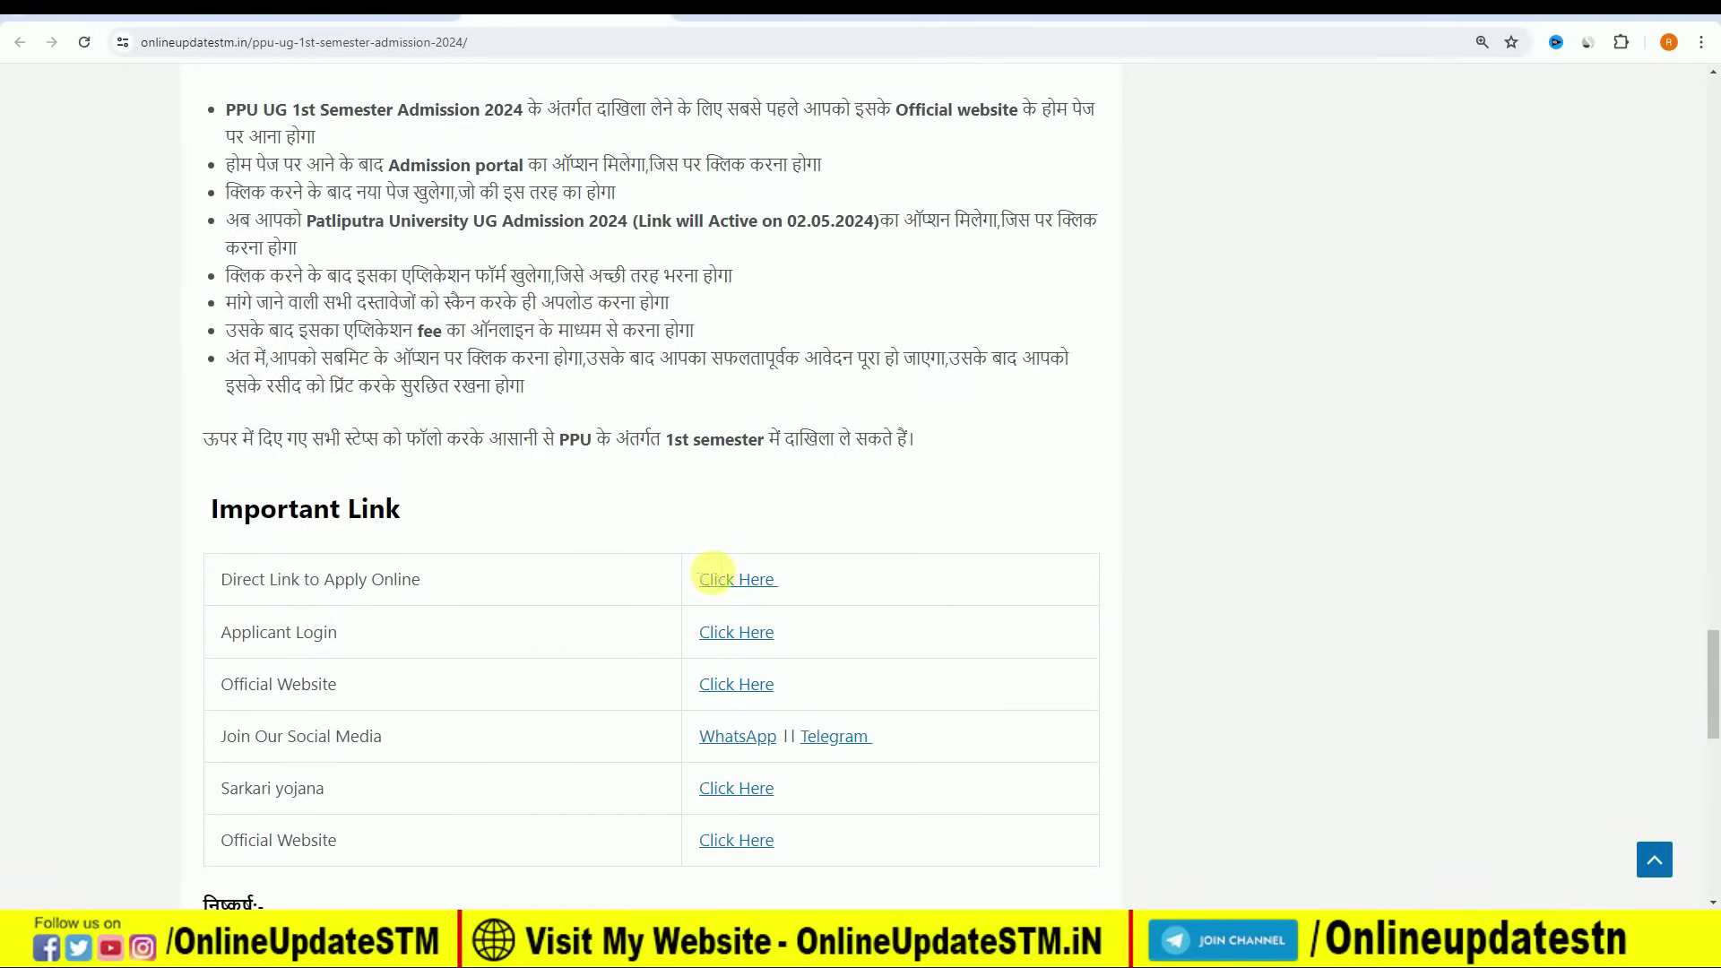
{"action": "left_click", "coordinate": [749, 584]}
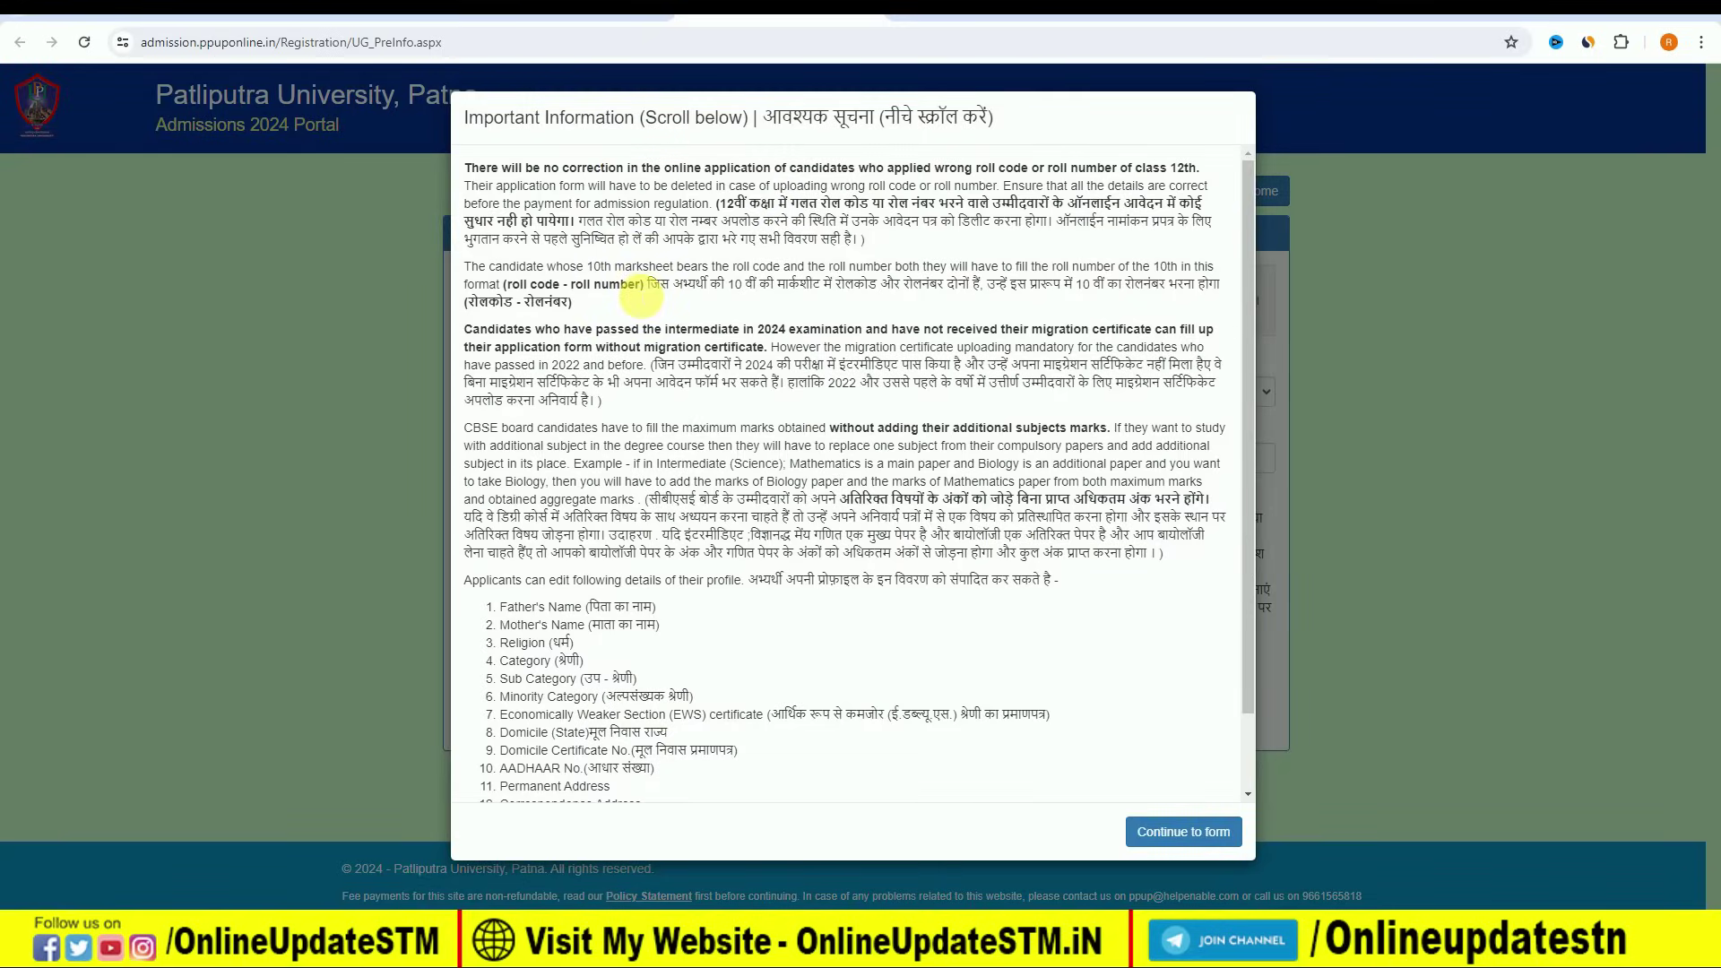
{"action": "scroll", "coordinate": [654, 353], "scroll_direction": "down", "scroll_amount": 2}
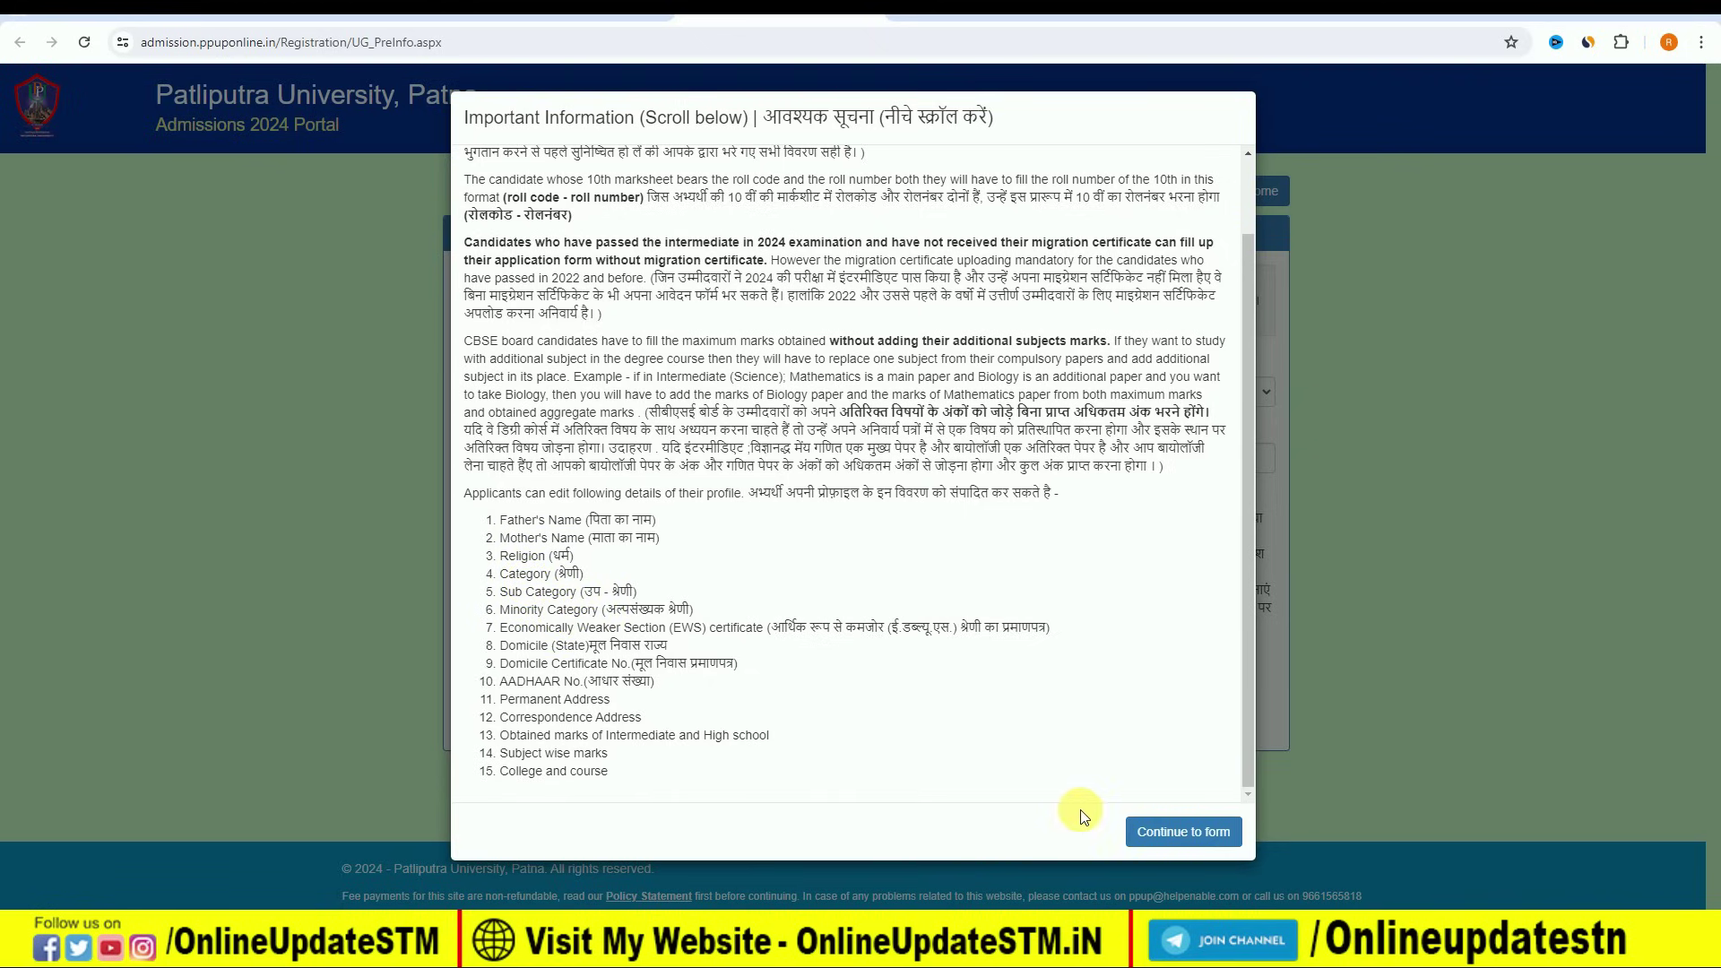
{"action": "left_click", "coordinate": [1162, 840]}
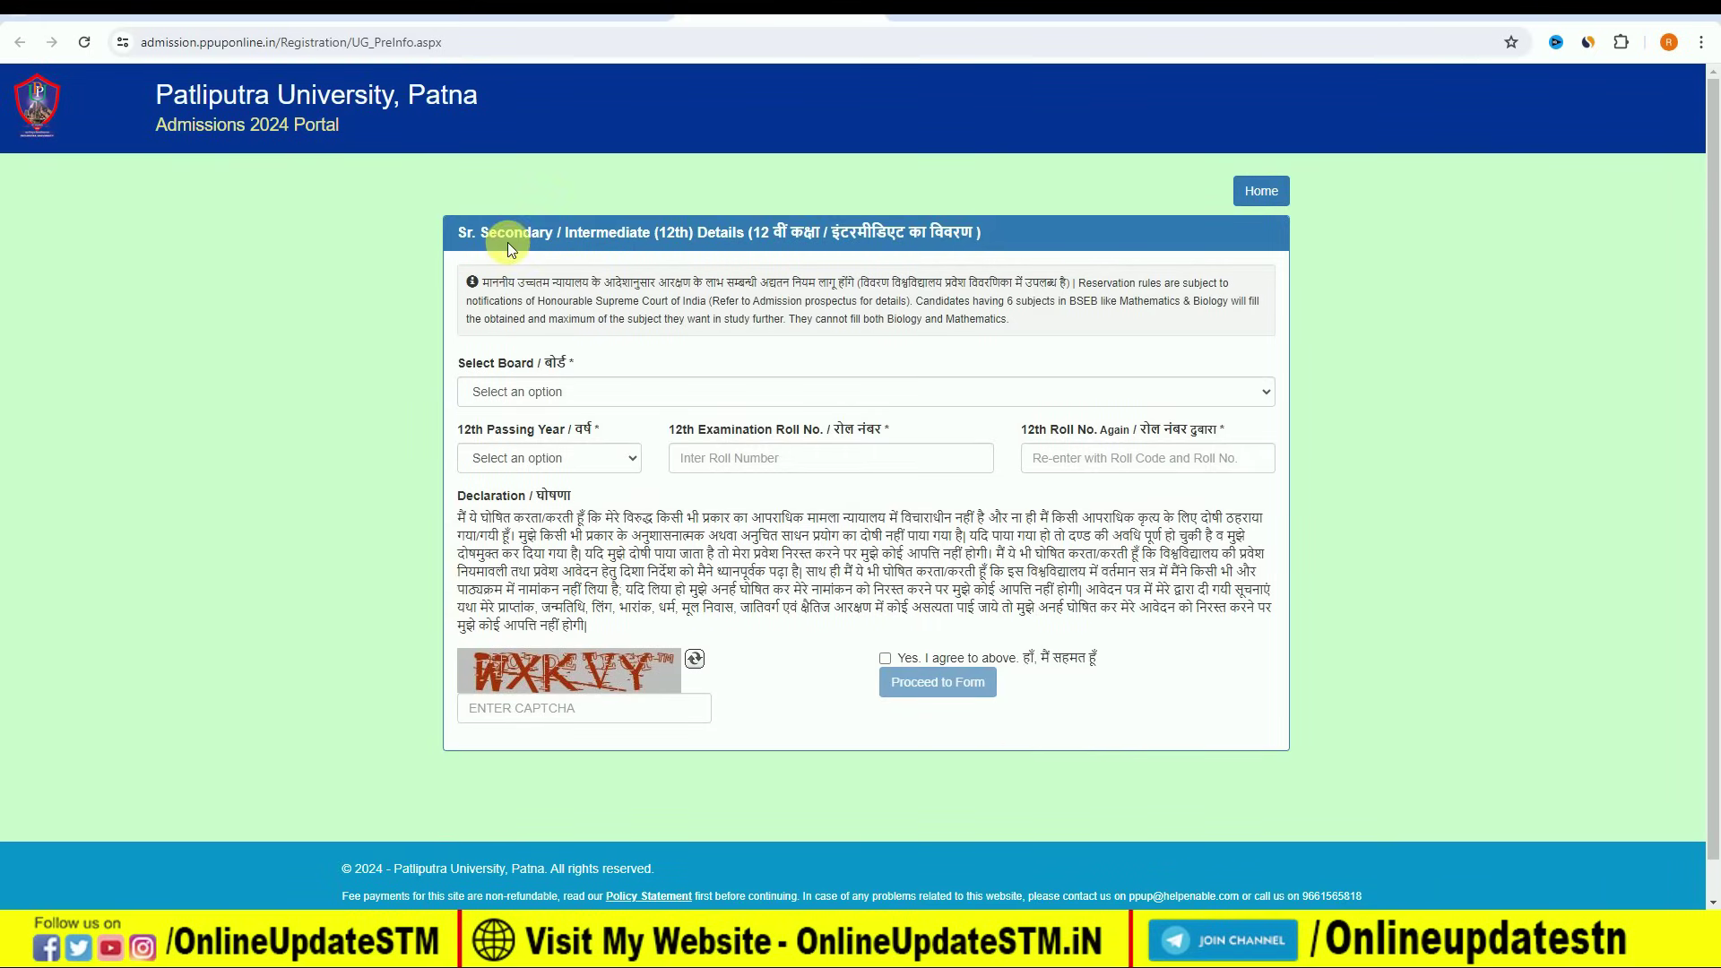
- Set the 12th board to Bihar School Exam. Board, Sinha Library Road, Patna and the passing year to 2024
{"action": "left_click_drag", "start_coordinate": [663, 235], "coordinate": [981, 235]}
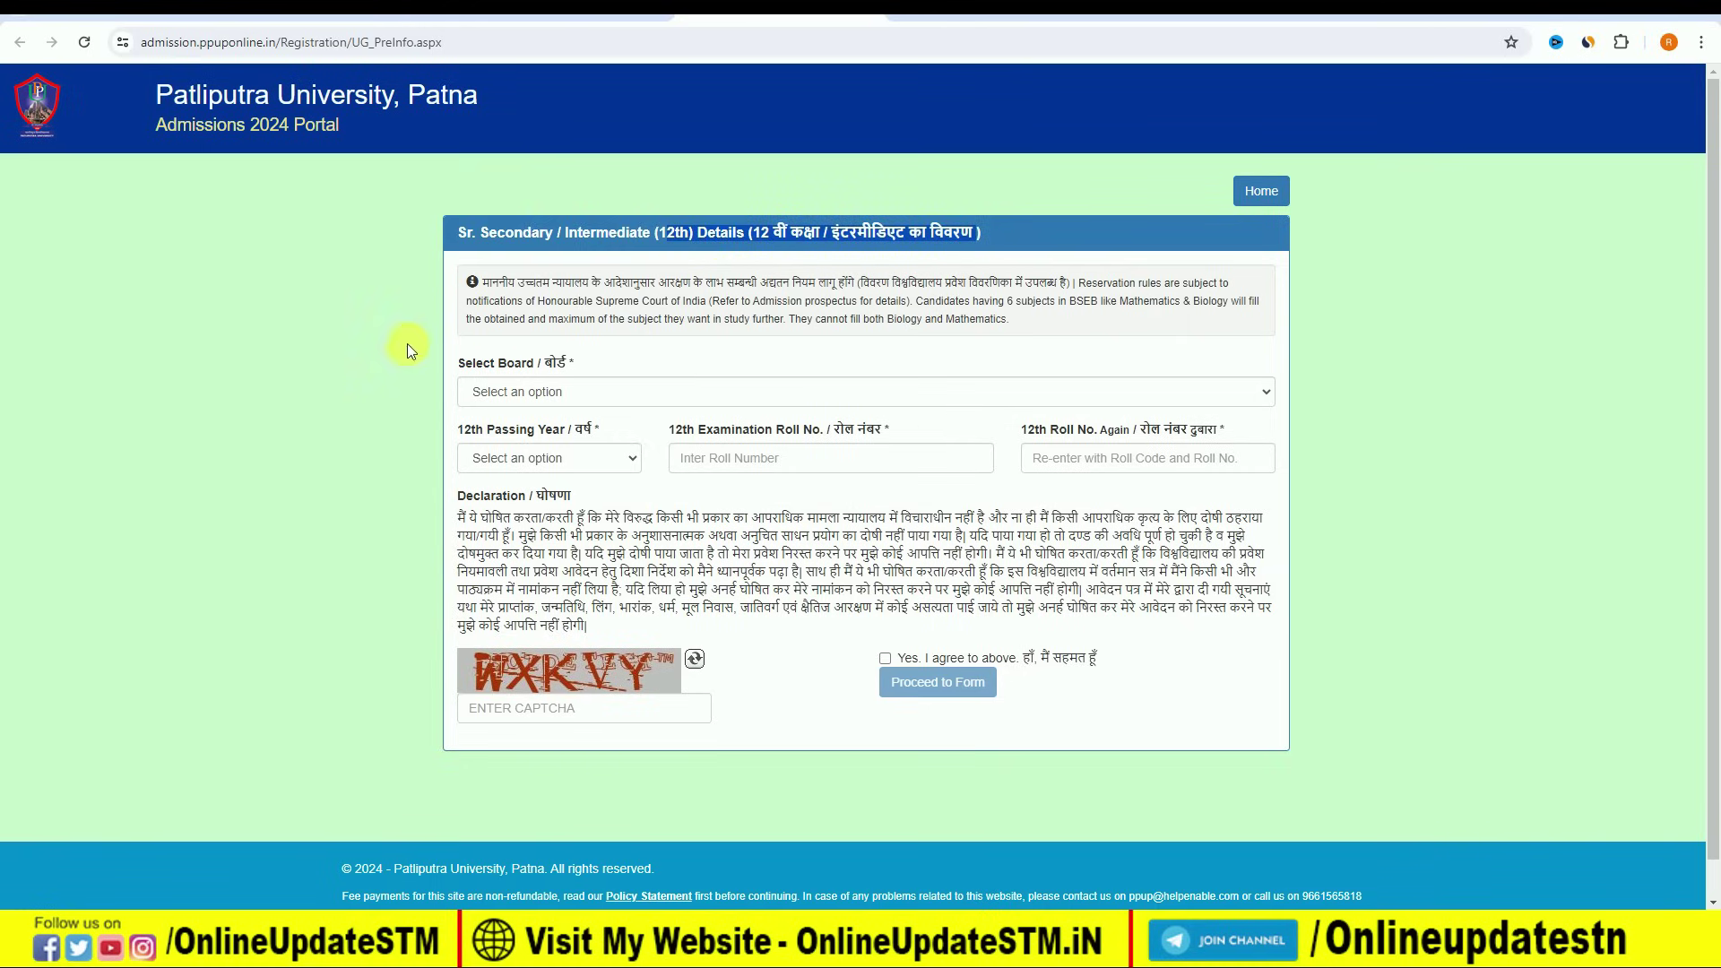
{"action": "left_click", "coordinate": [530, 395]}
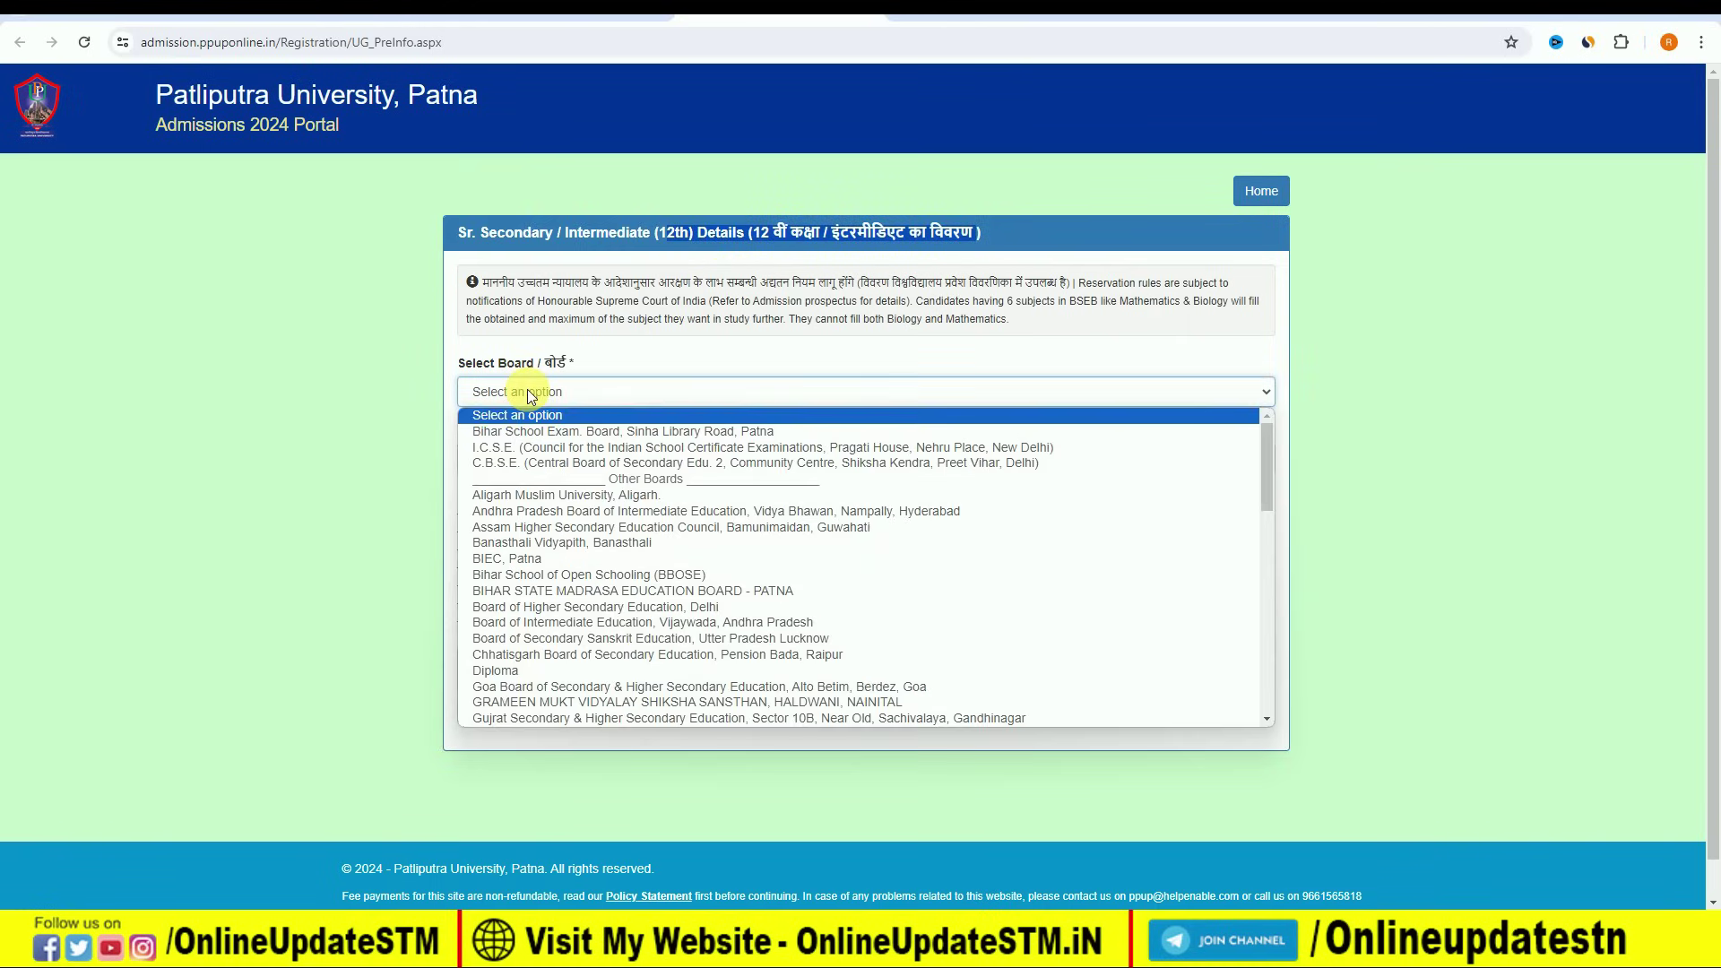
{"action": "left_click", "coordinate": [543, 433]}
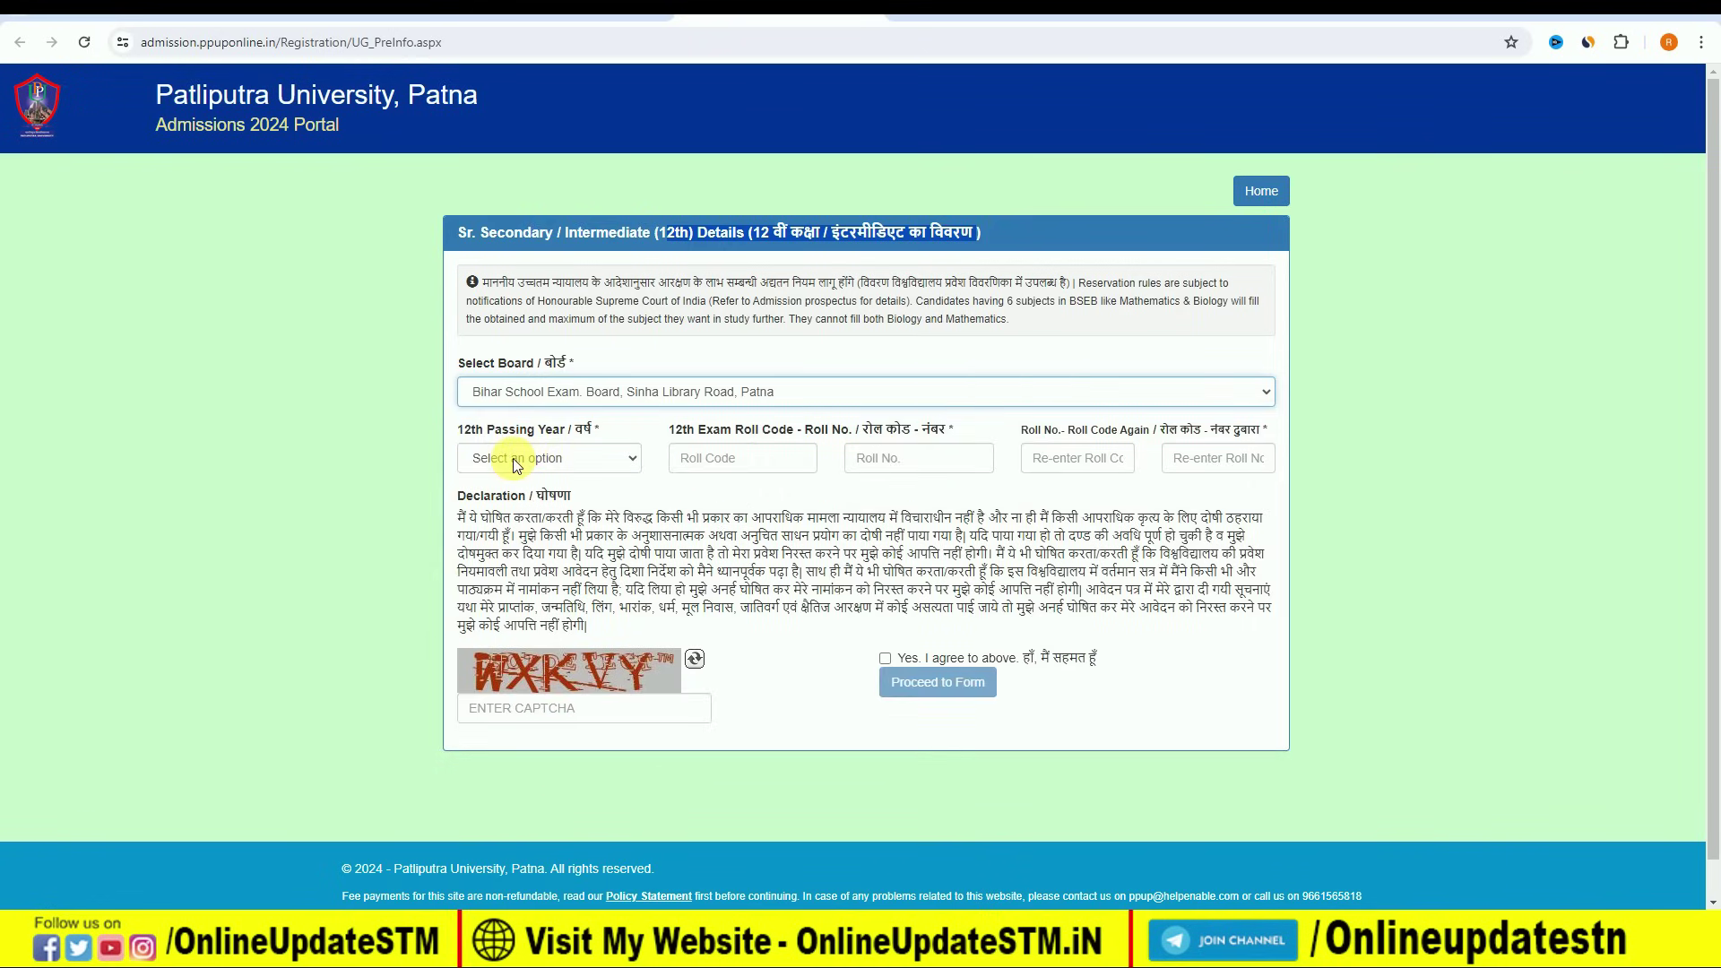
{"action": "left_click", "coordinate": [513, 459]}
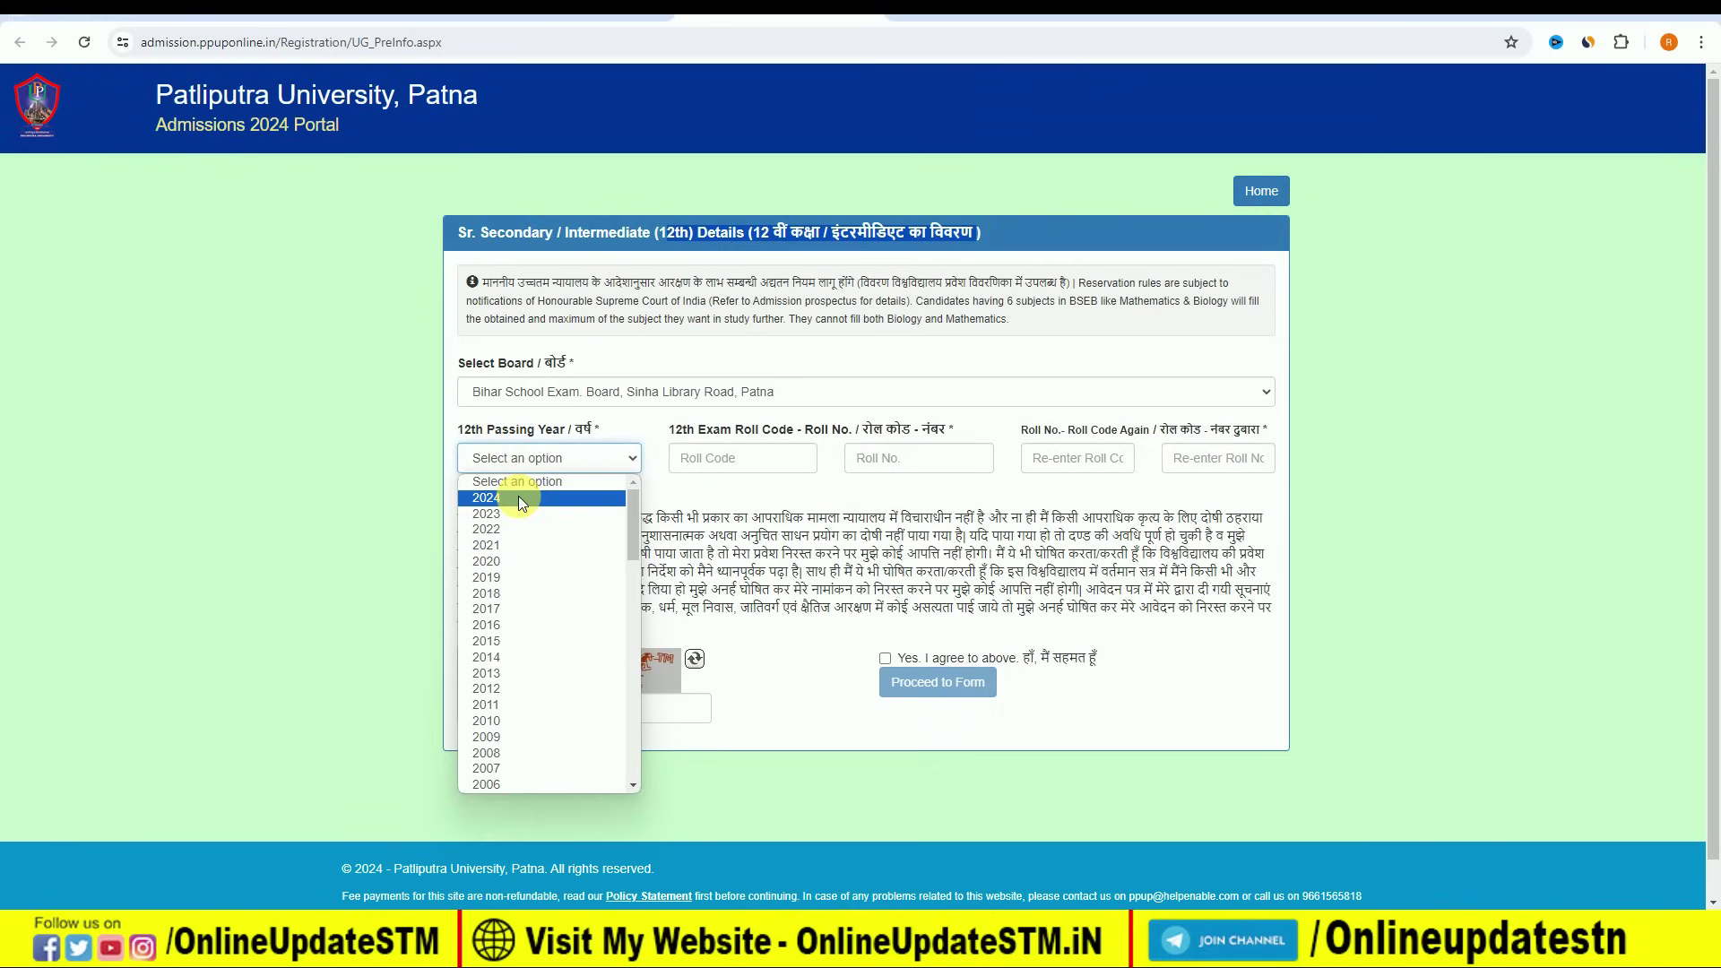
{"action": "left_click", "coordinate": [518, 496]}
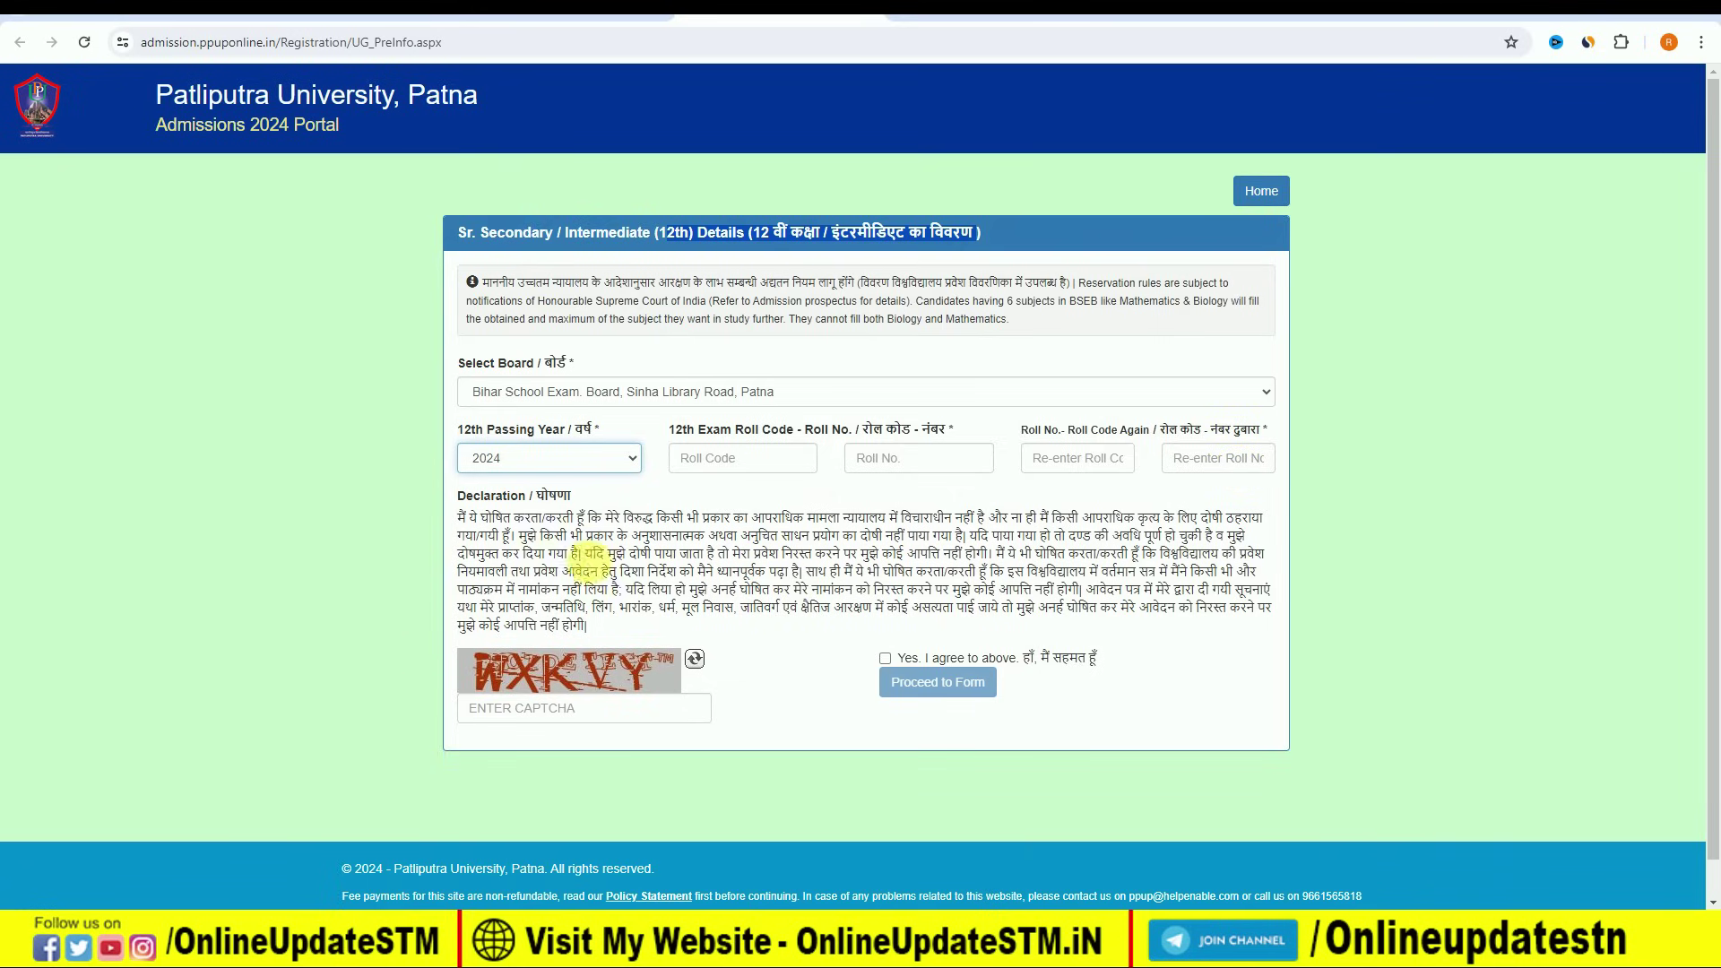
- Agree to the declaration, refresh the captcha, and confirm the re-verified details to proceed to the application form
{"action": "left_click", "coordinate": [884, 659]}
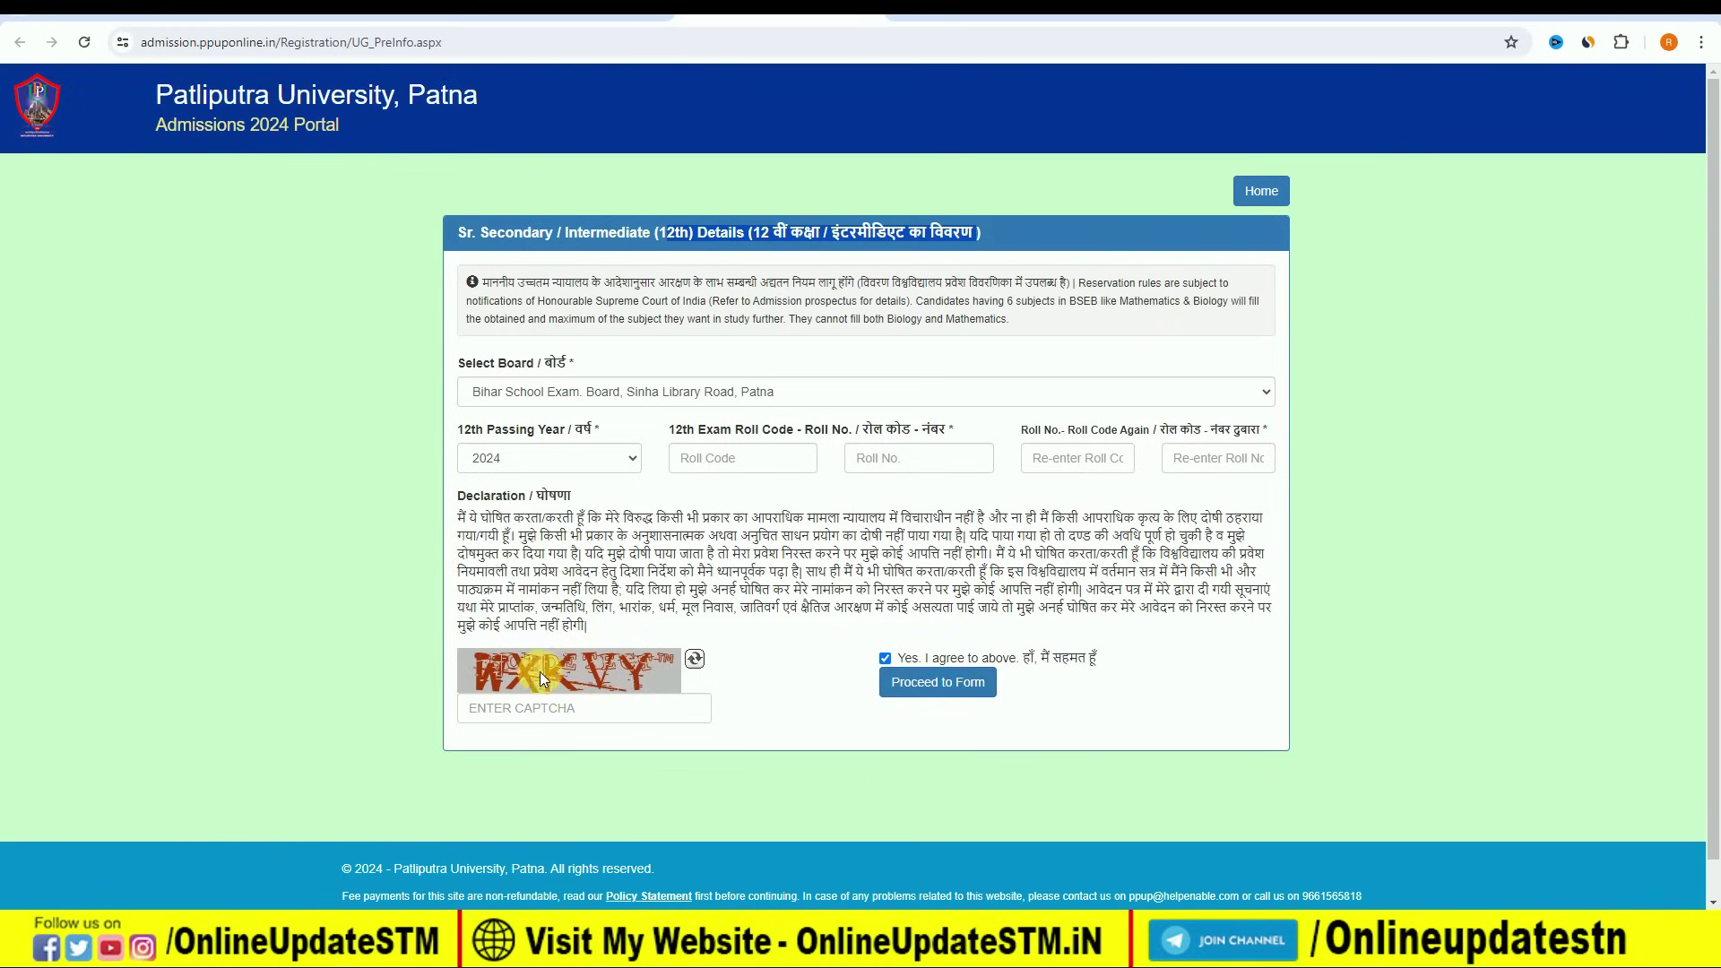
{"action": "left_click", "coordinate": [697, 663]}
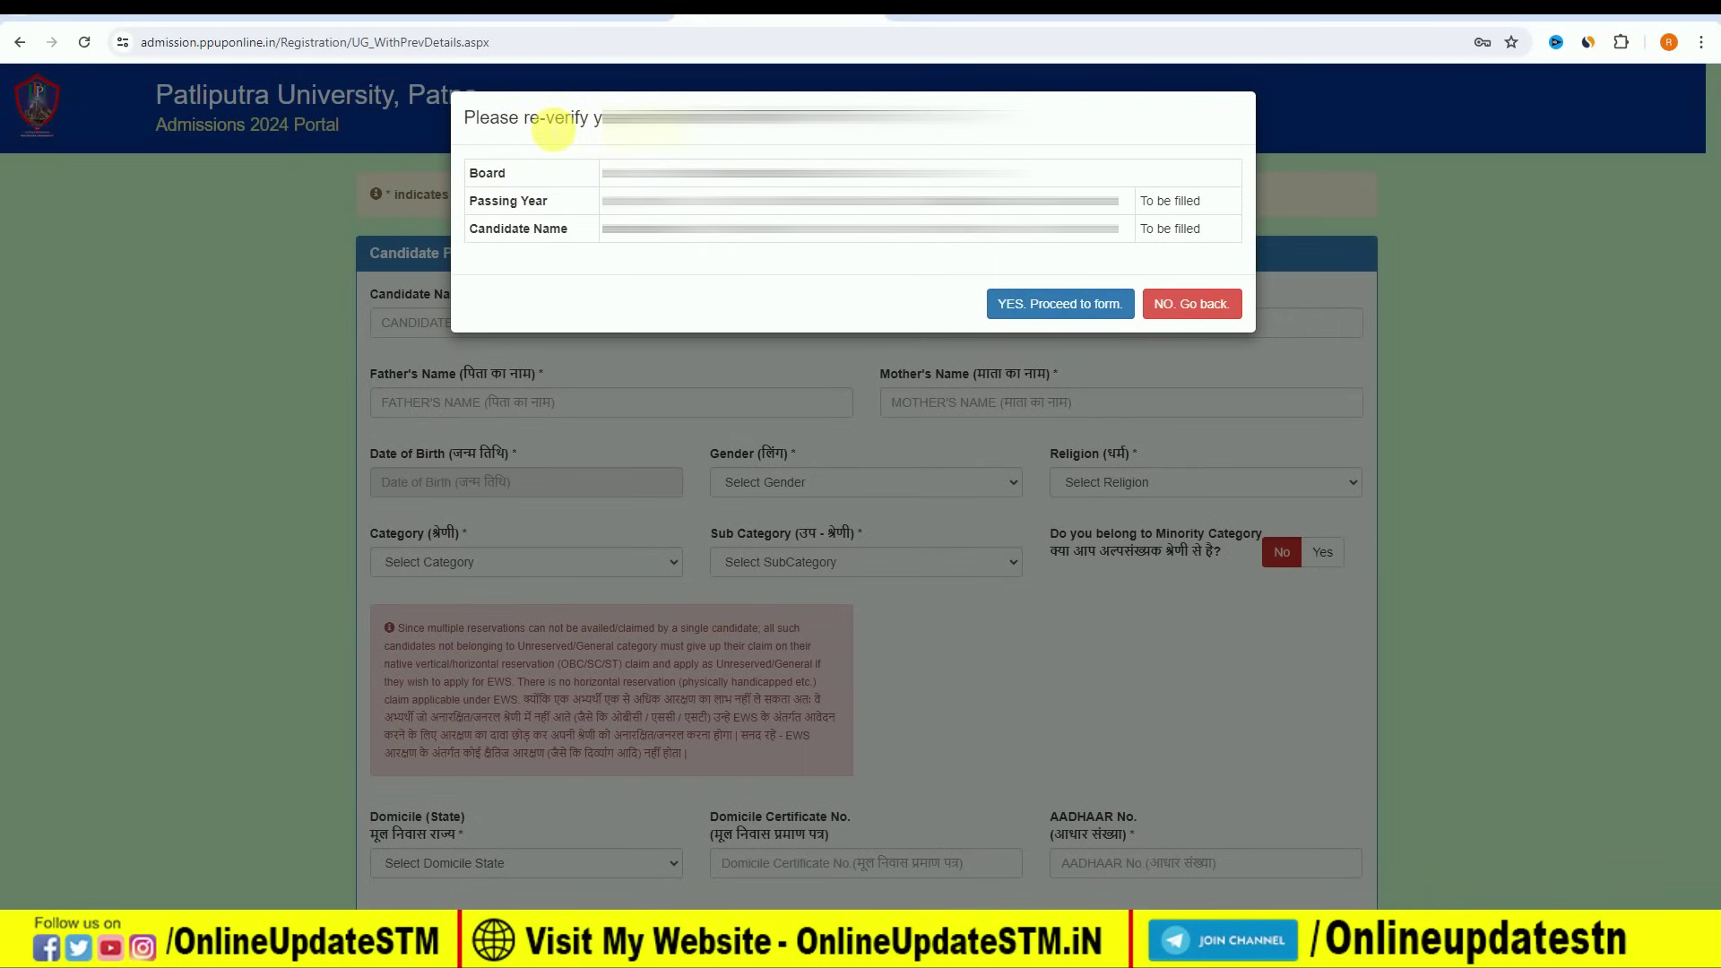
{"action": "left_click", "coordinate": [1036, 305]}
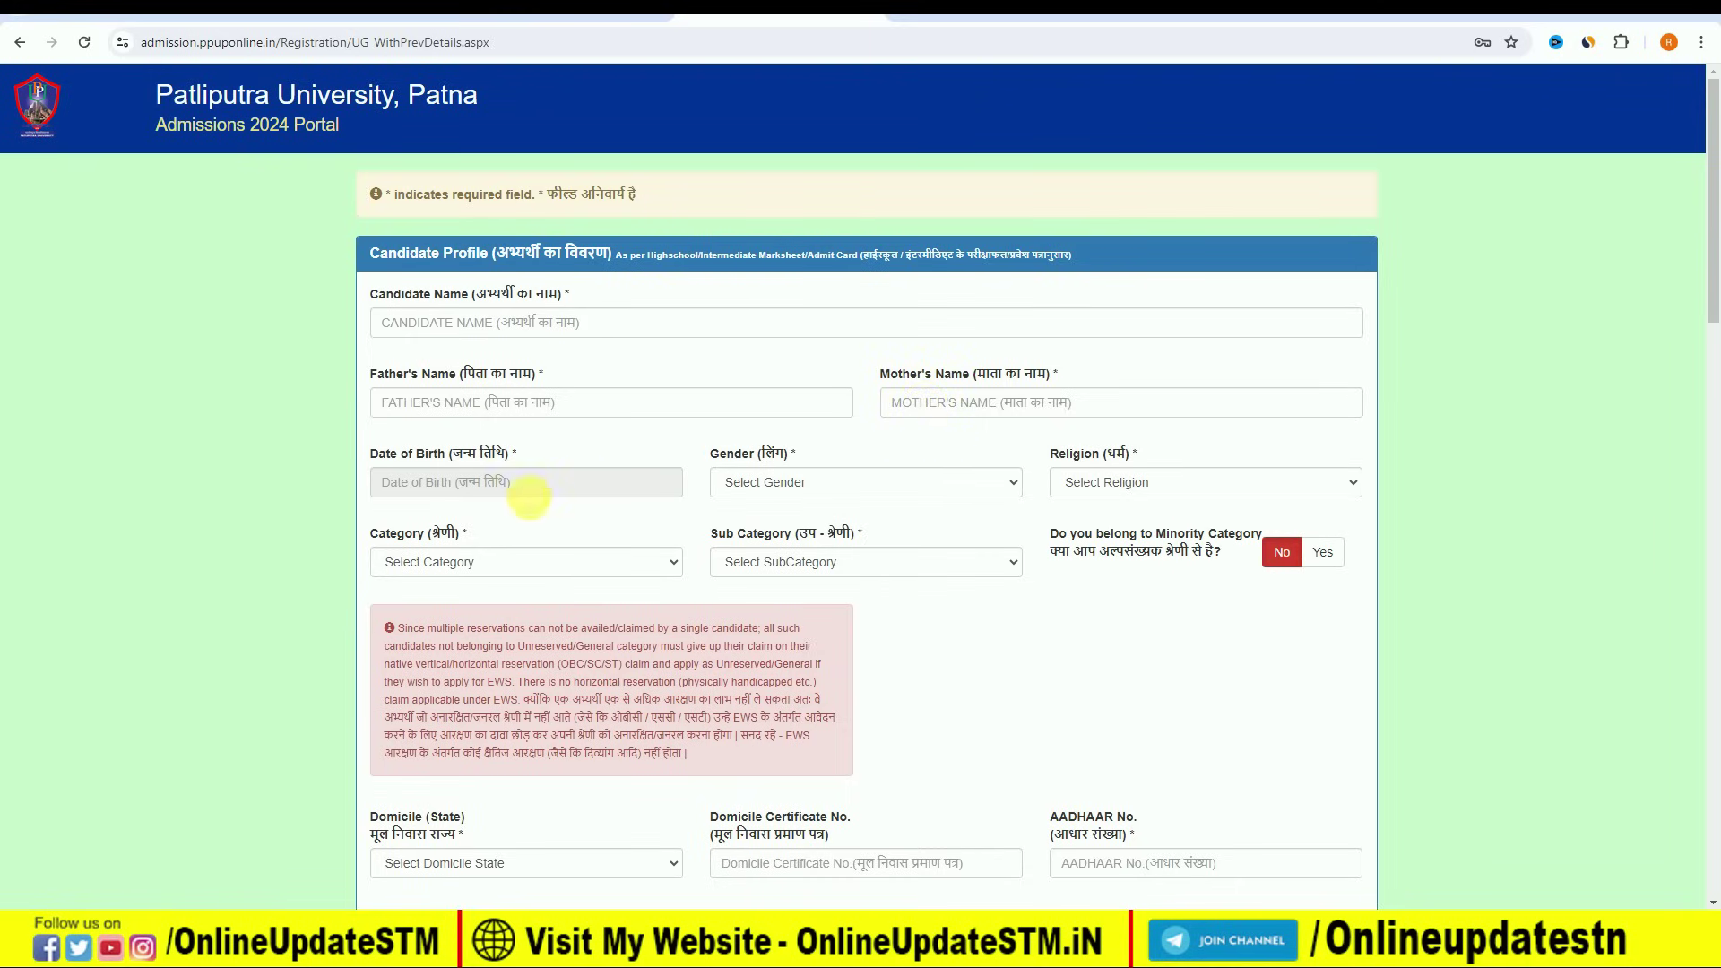
- Fill in the candidate's date of birth by choosing its year, month and day in the calendar
{"action": "left_click", "coordinate": [492, 484]}
{"action": "left_click", "coordinate": [514, 513]}
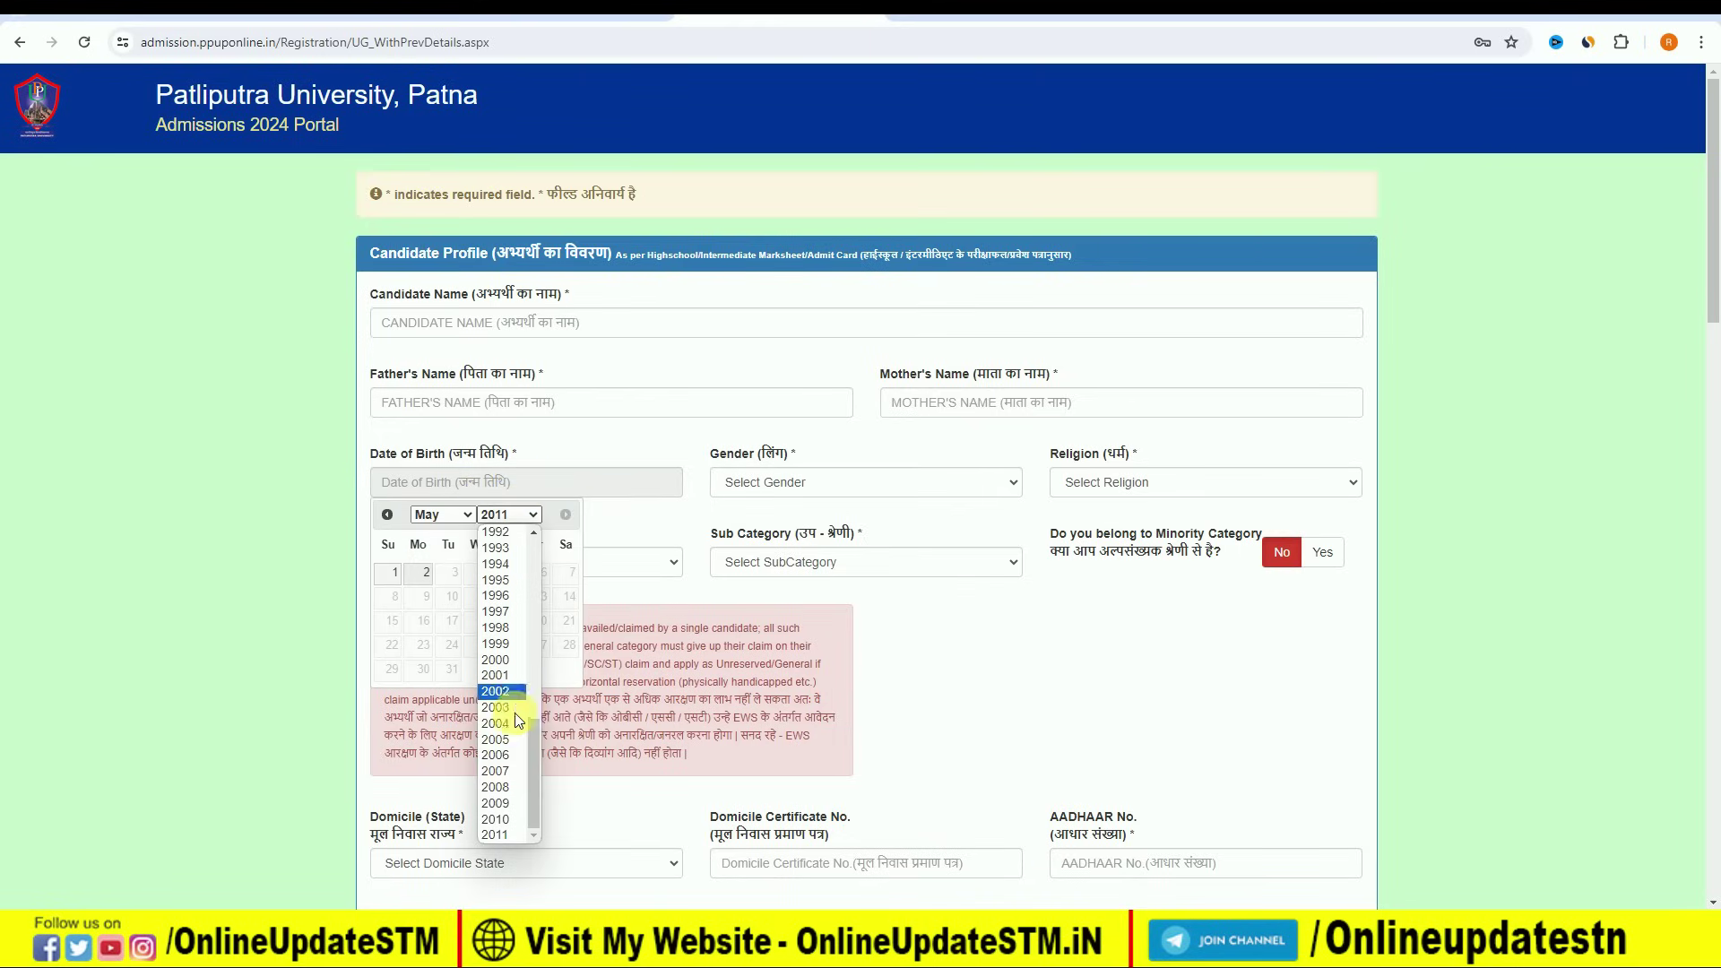
{"action": "left_click", "coordinate": [516, 675]}
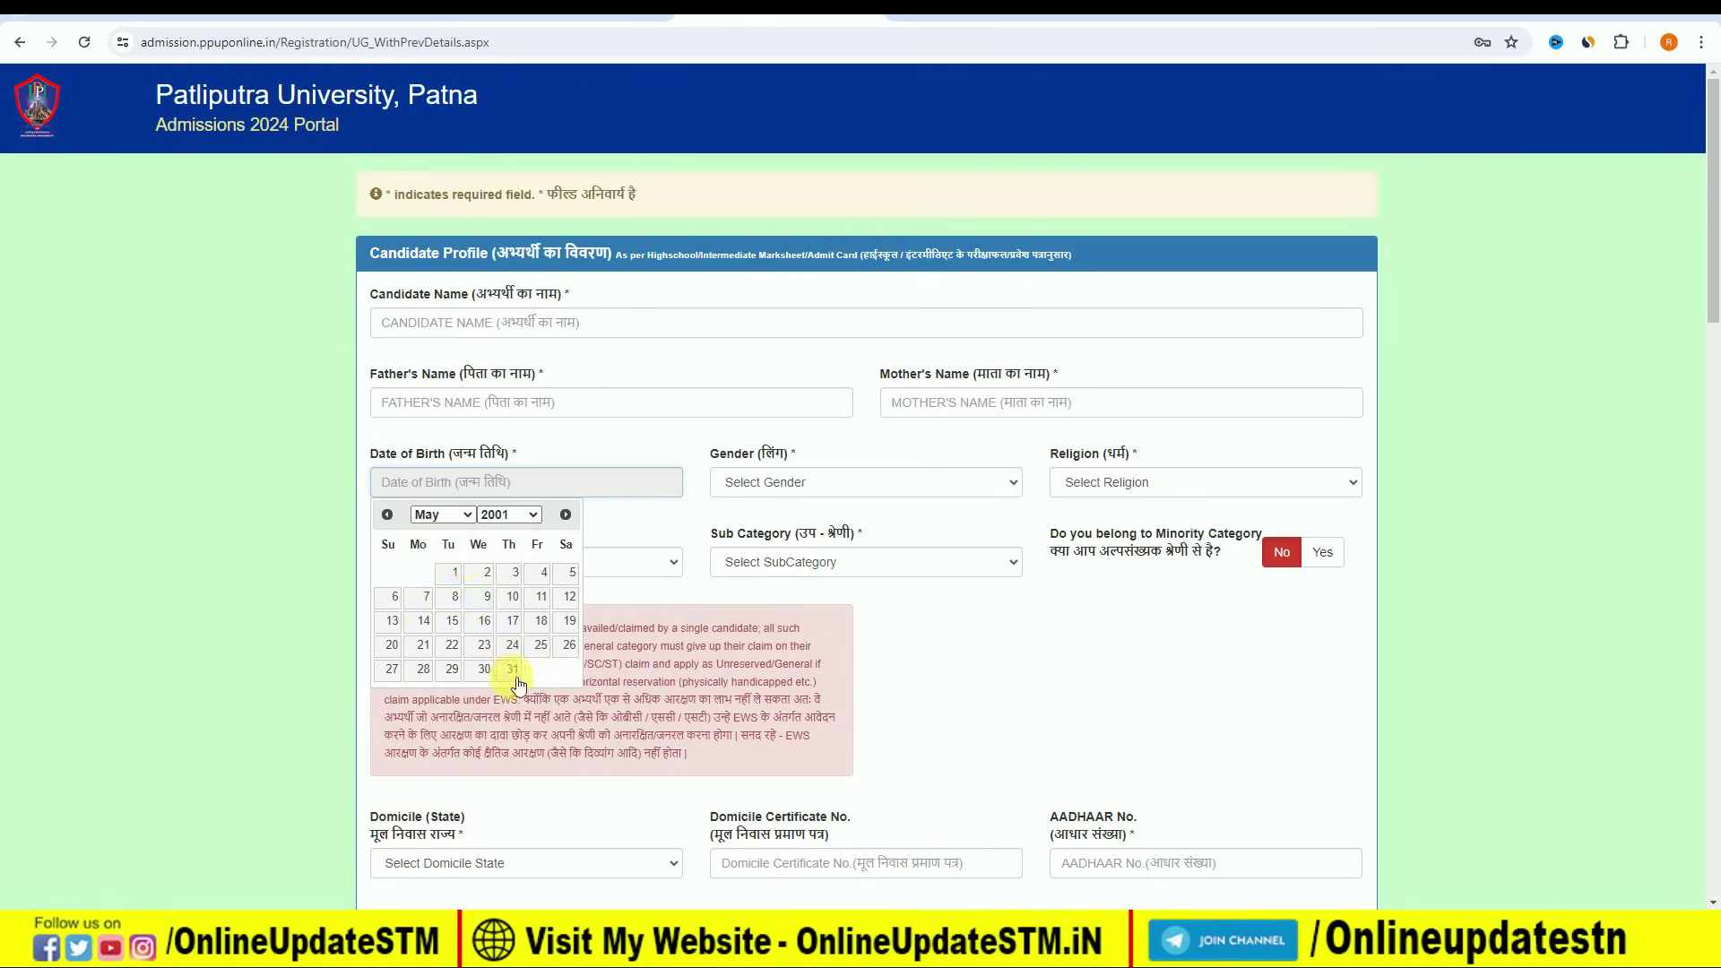
{"action": "left_click", "coordinate": [453, 513]}
{"action": "left_click", "coordinate": [426, 532]}
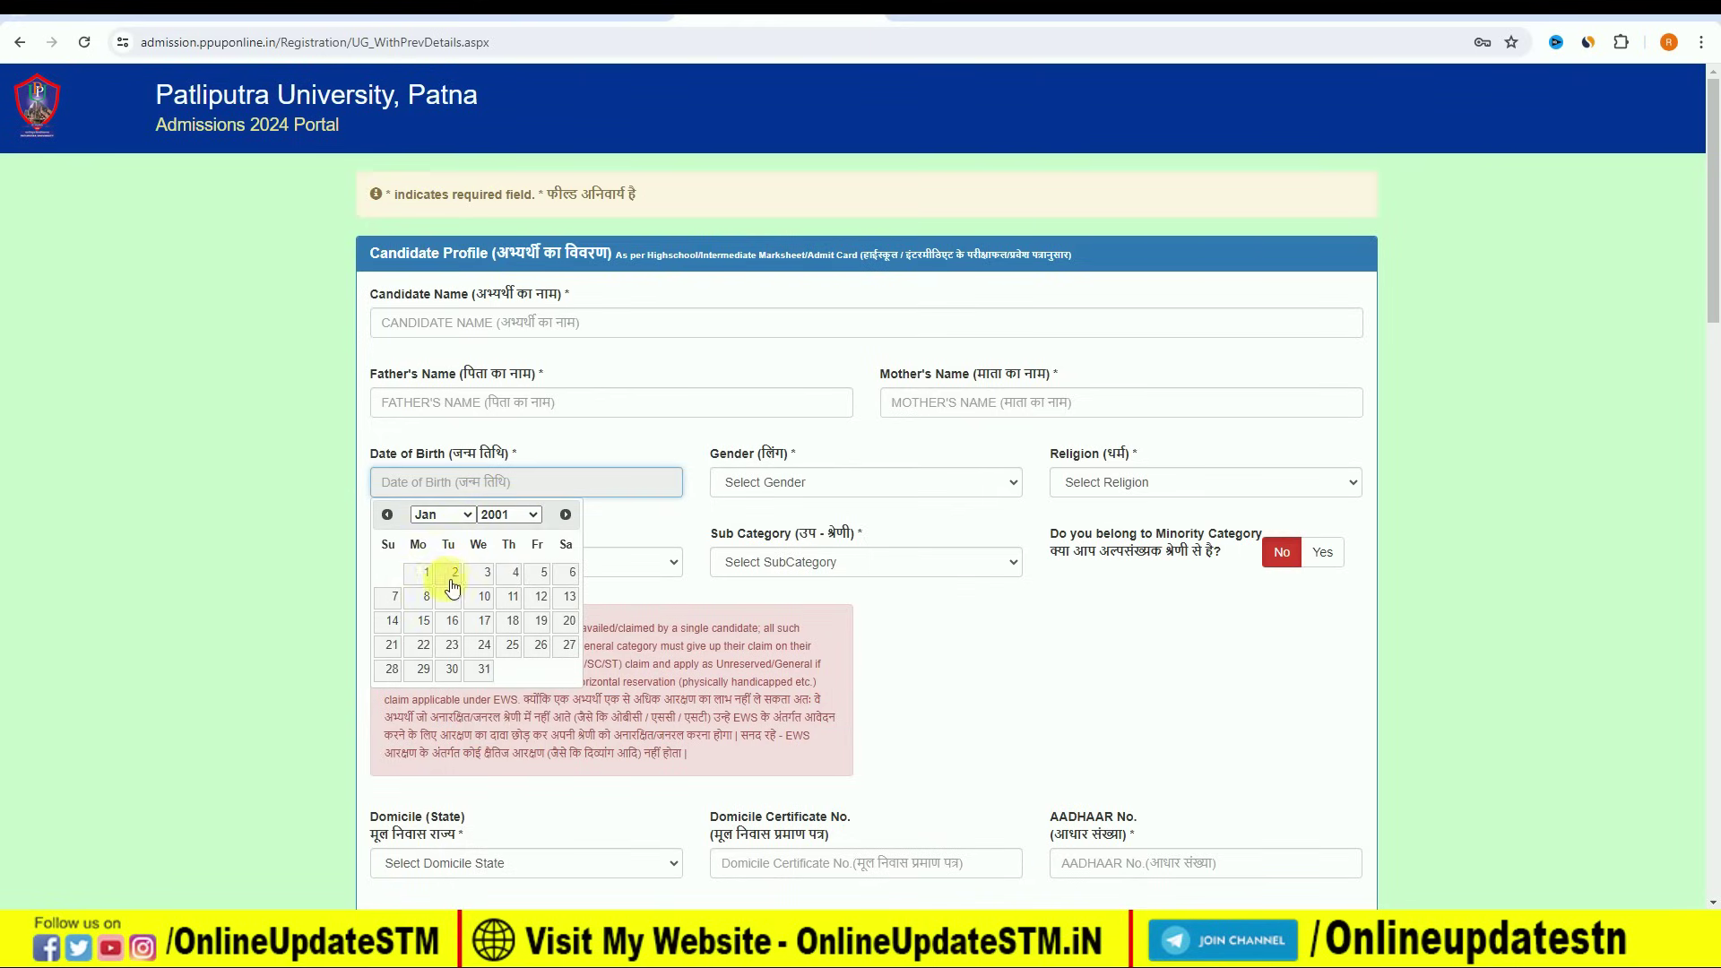
{"action": "left_click", "coordinate": [418, 572]}
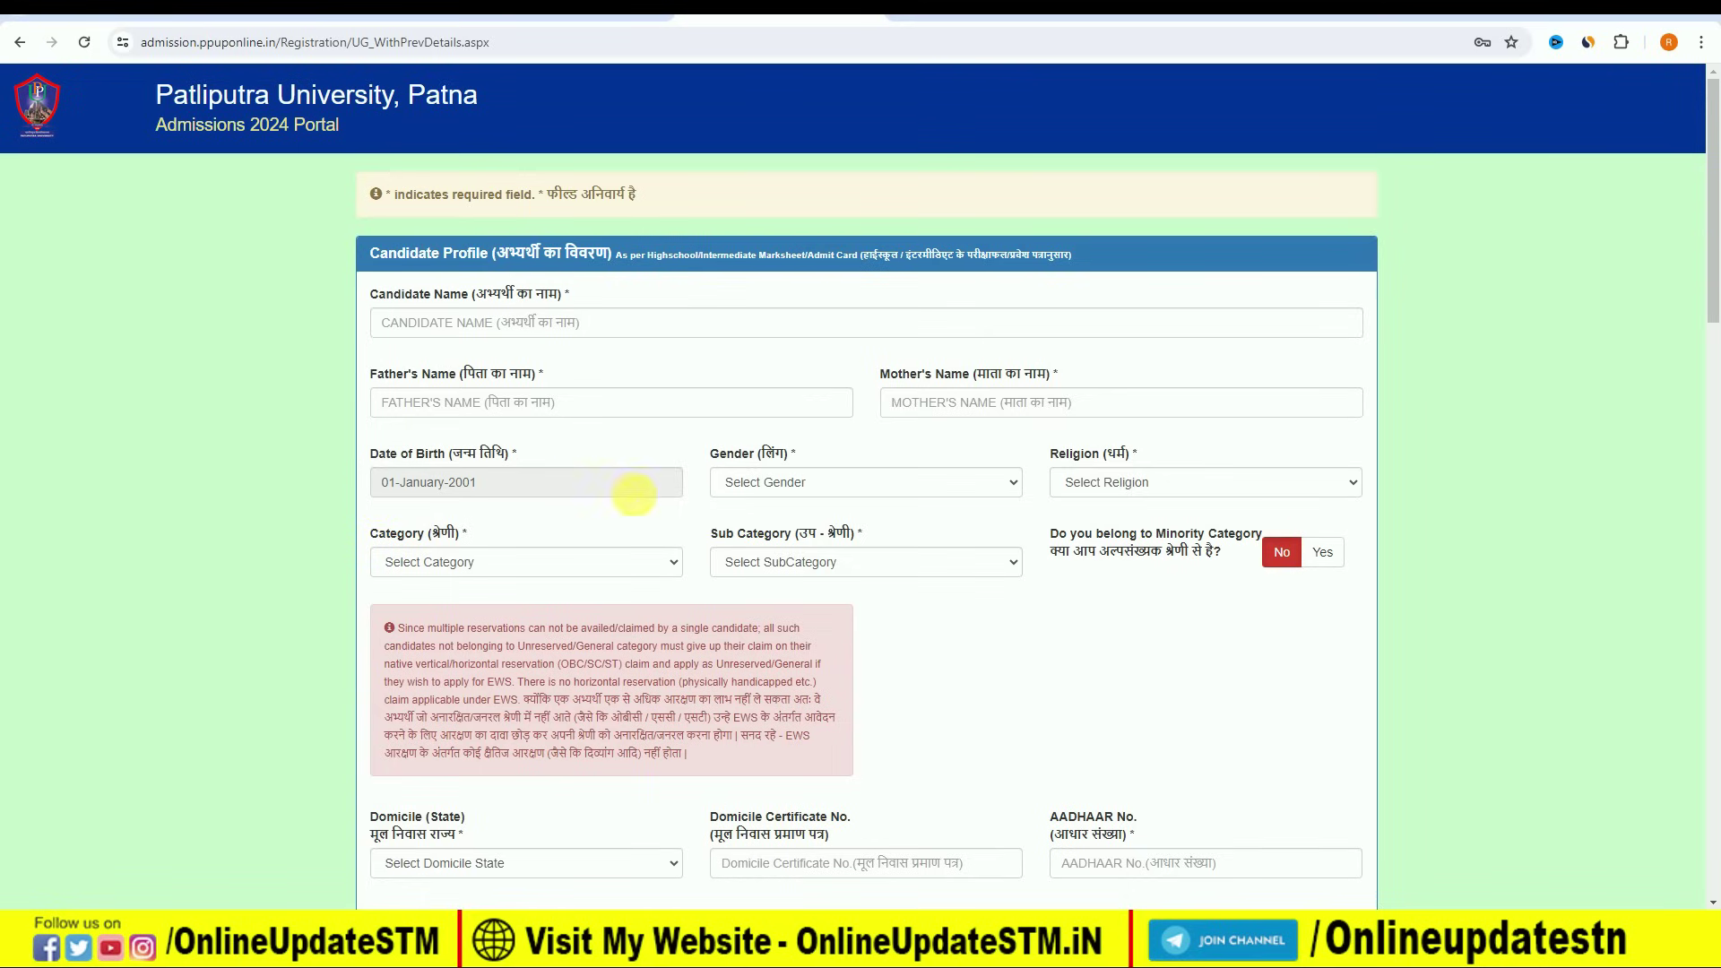
- Set the candidate's gender to Male and religion to Hindu
{"action": "left_click", "coordinate": [760, 483]}
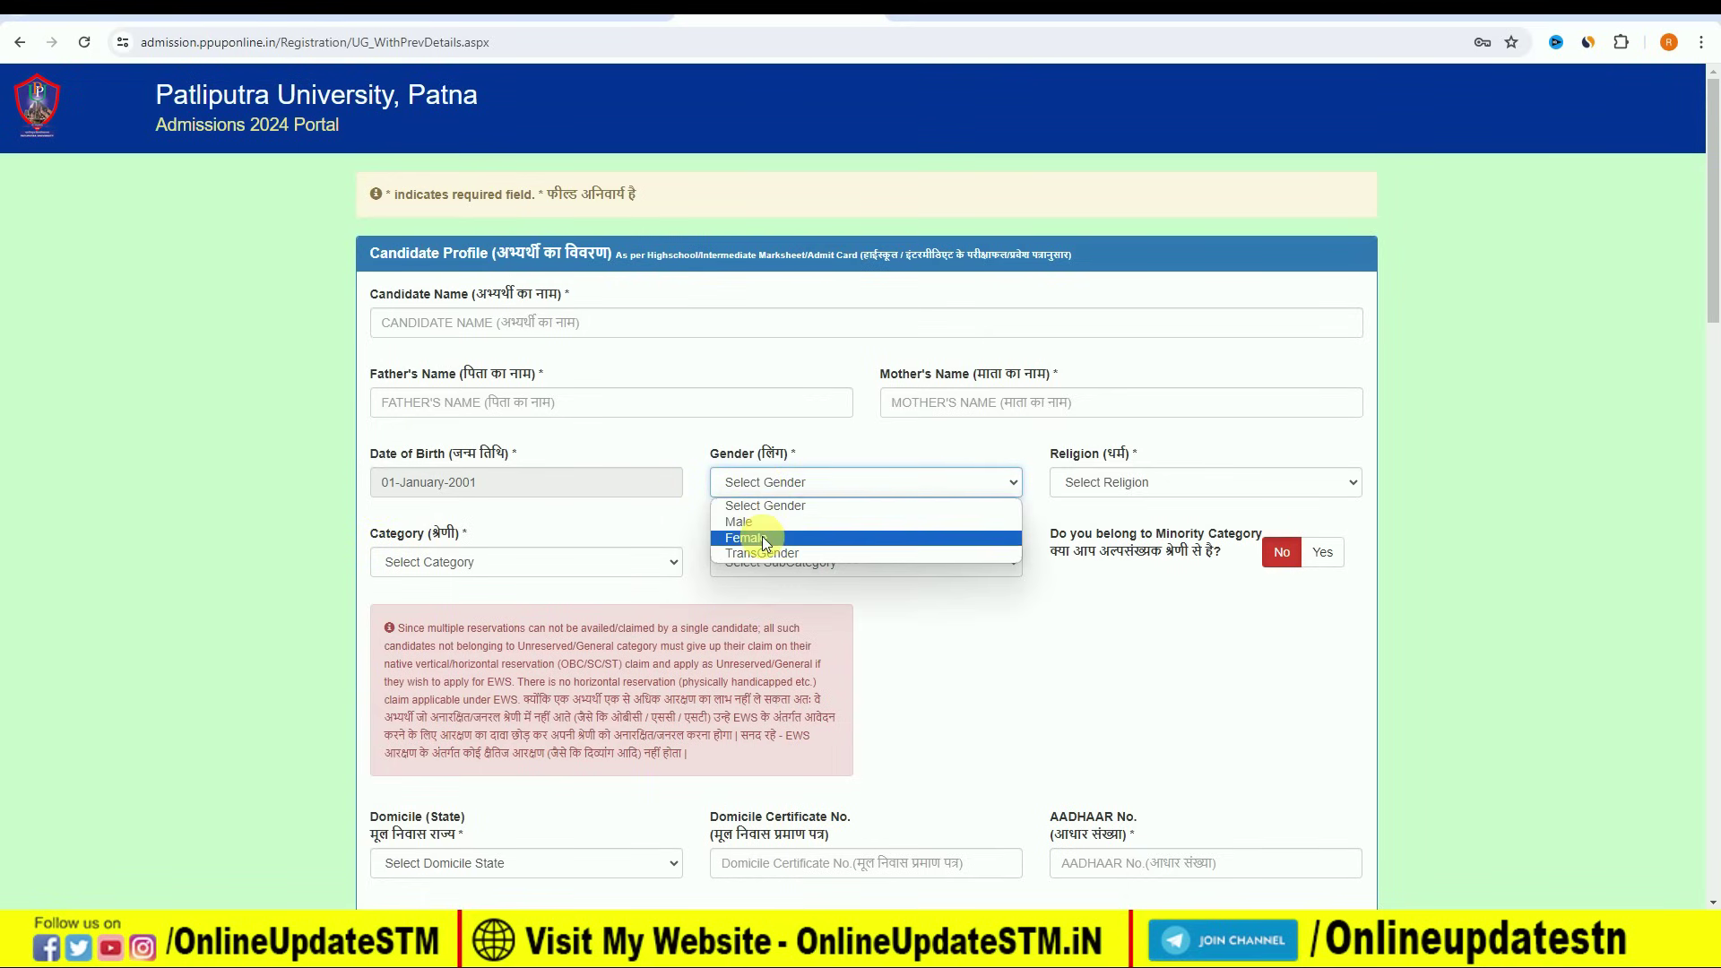
{"action": "left_click", "coordinate": [760, 523]}
{"action": "left_click", "coordinate": [1078, 483]}
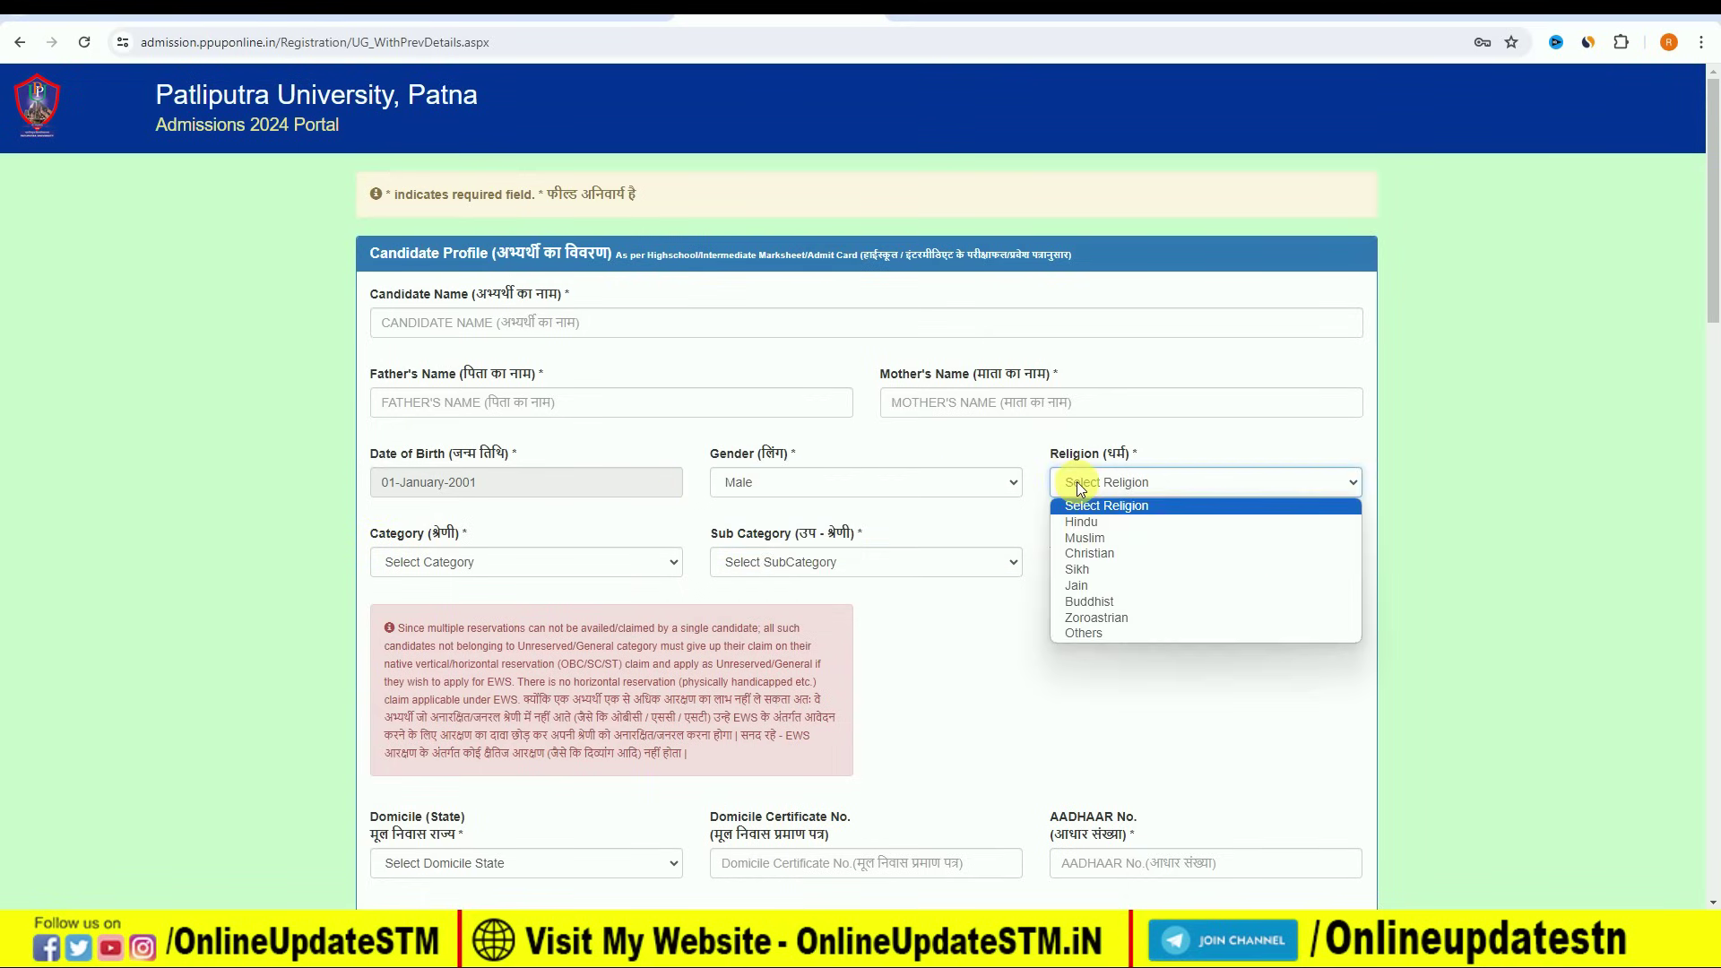
{"action": "left_click", "coordinate": [1097, 521]}
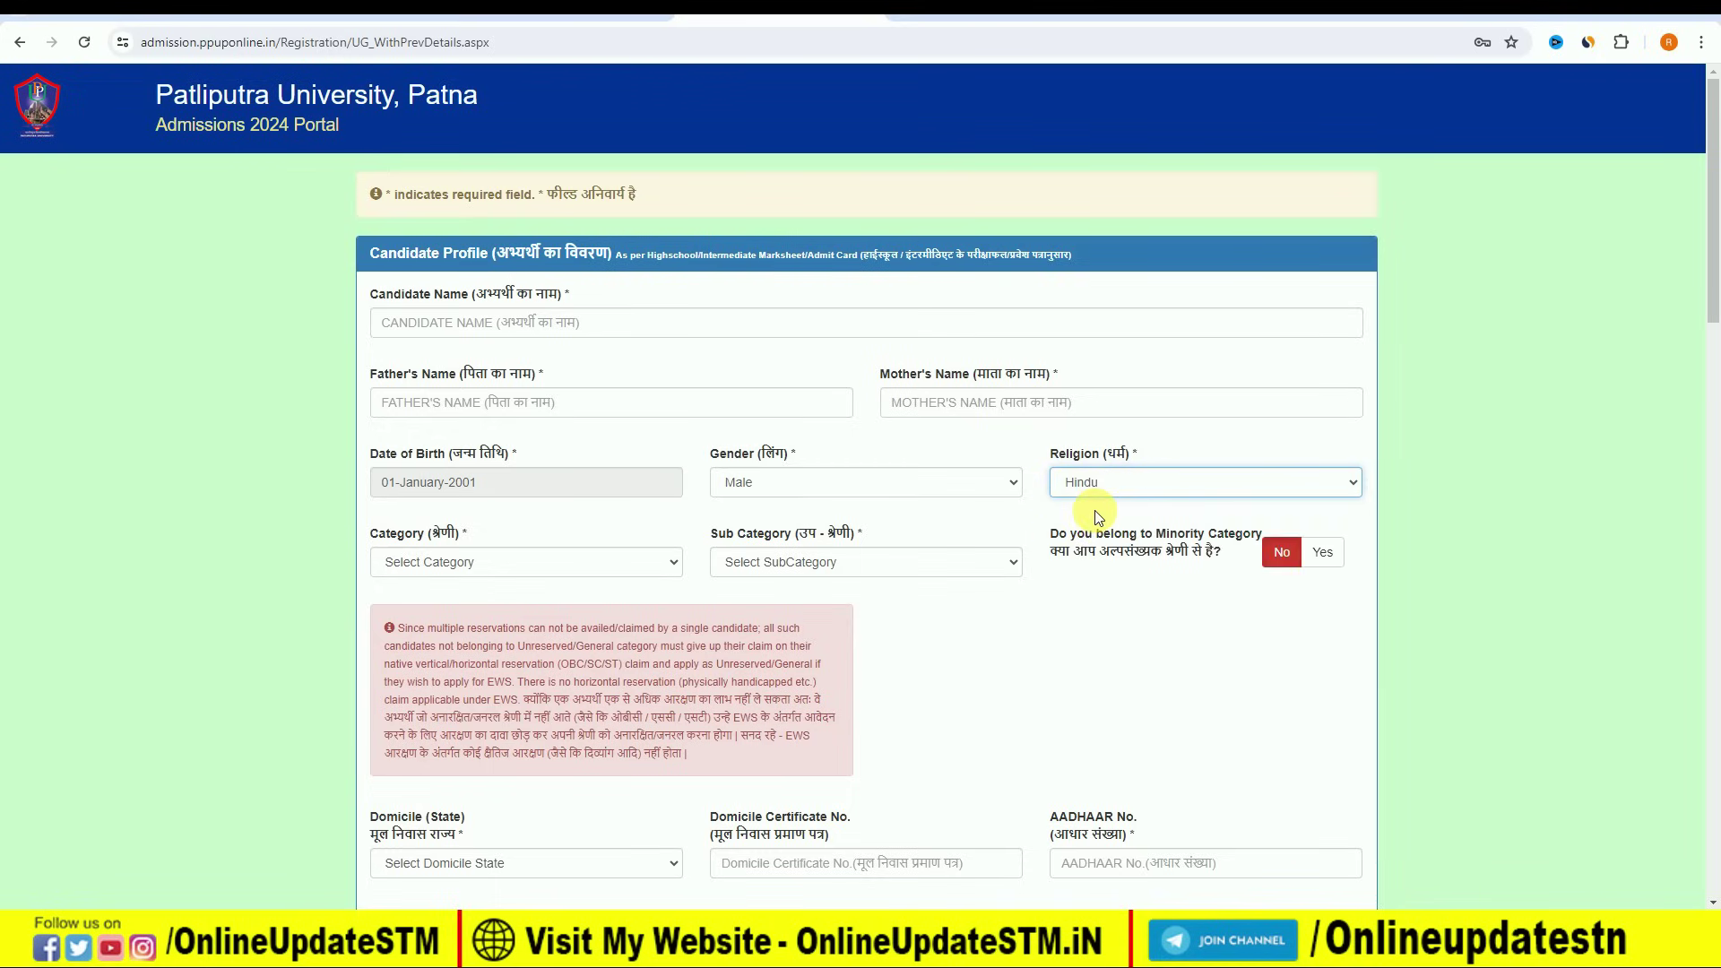
- Set the candidate's category to BC-II and the sub category to Not Applicable
{"action": "left_click", "coordinate": [540, 567]}
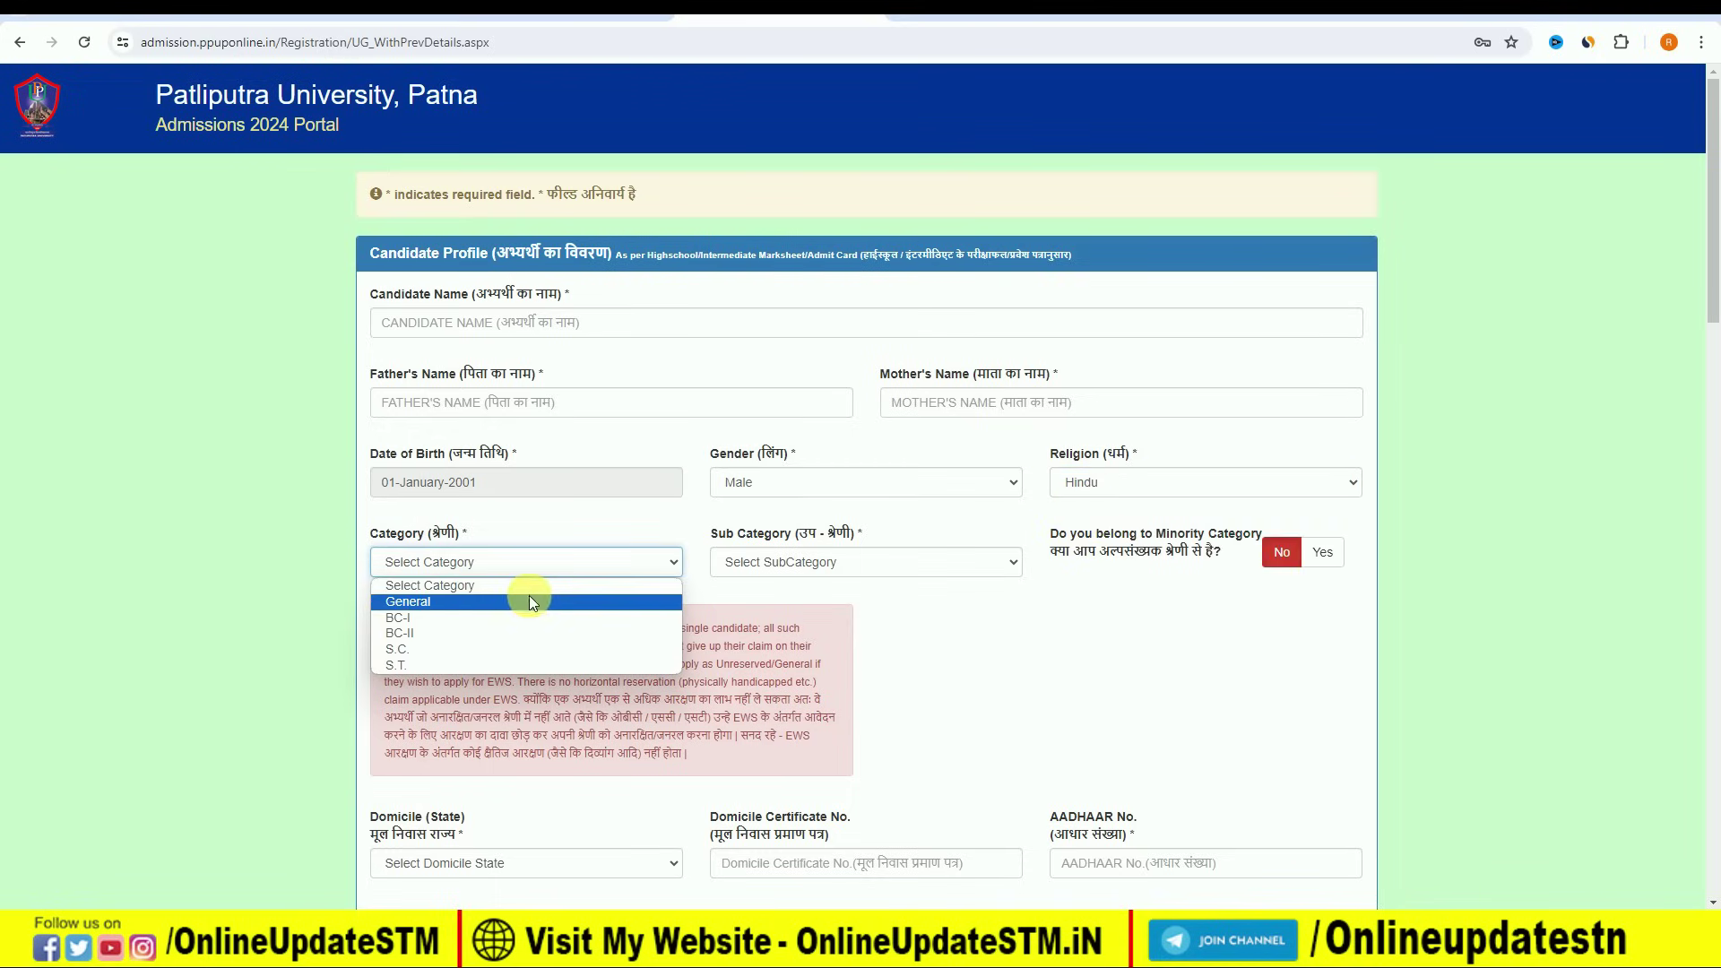
{"action": "left_click", "coordinate": [484, 632]}
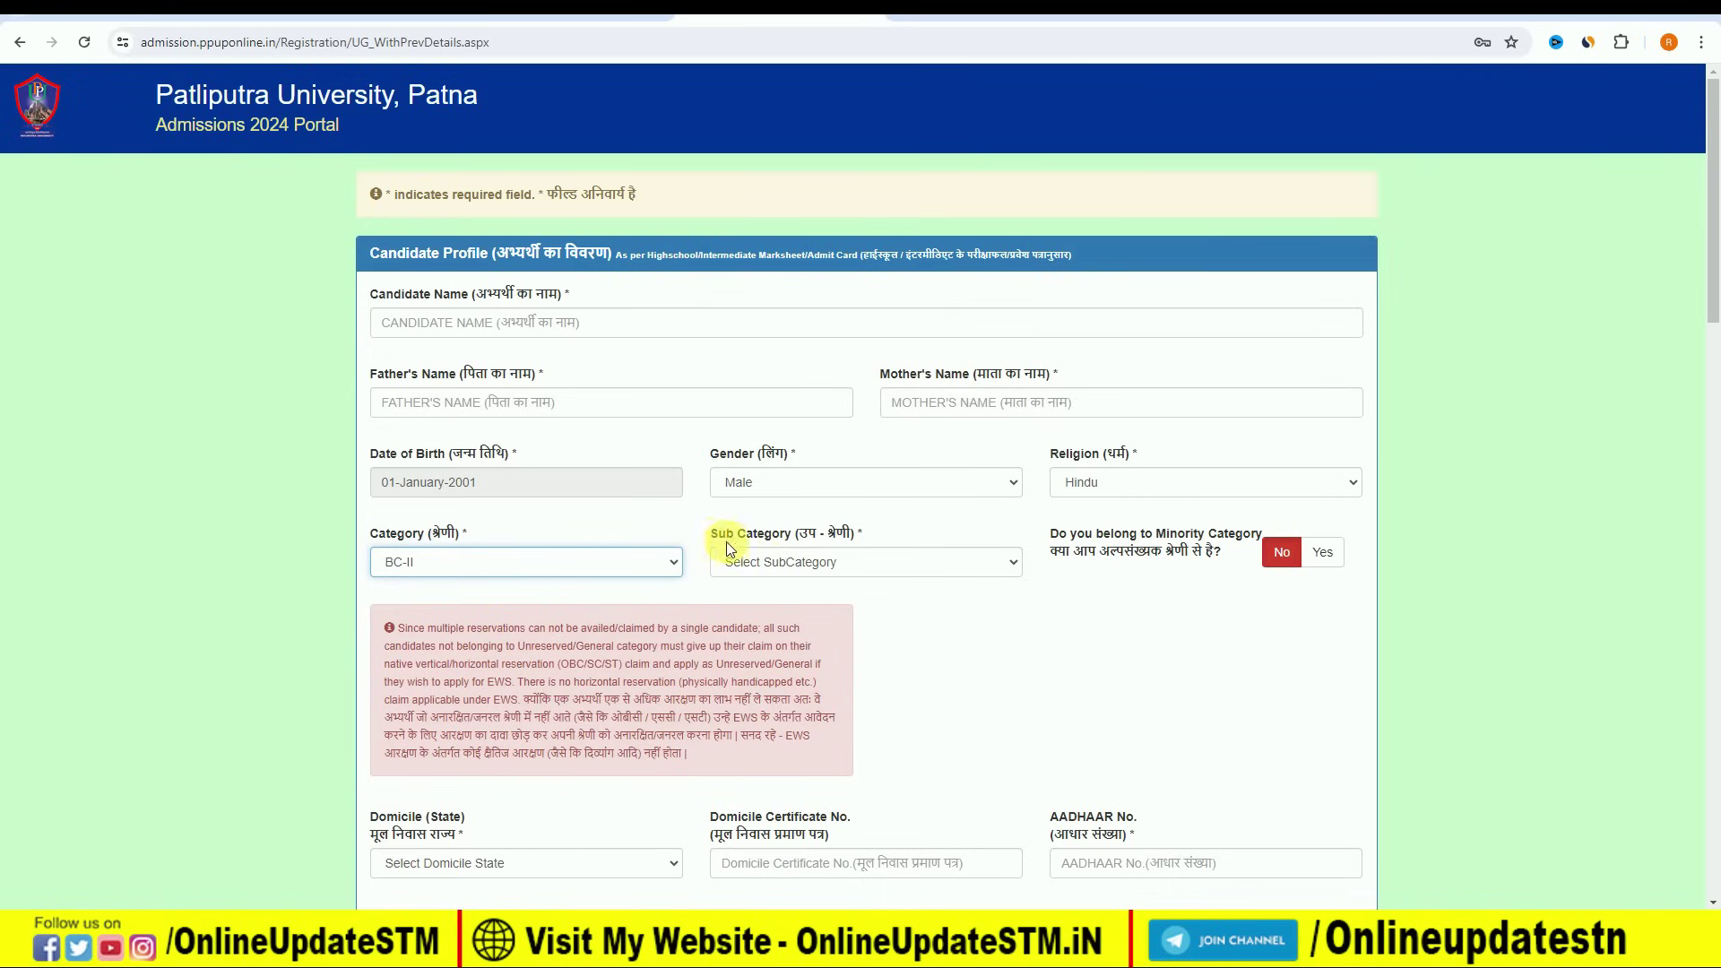
{"action": "left_click", "coordinate": [765, 565]}
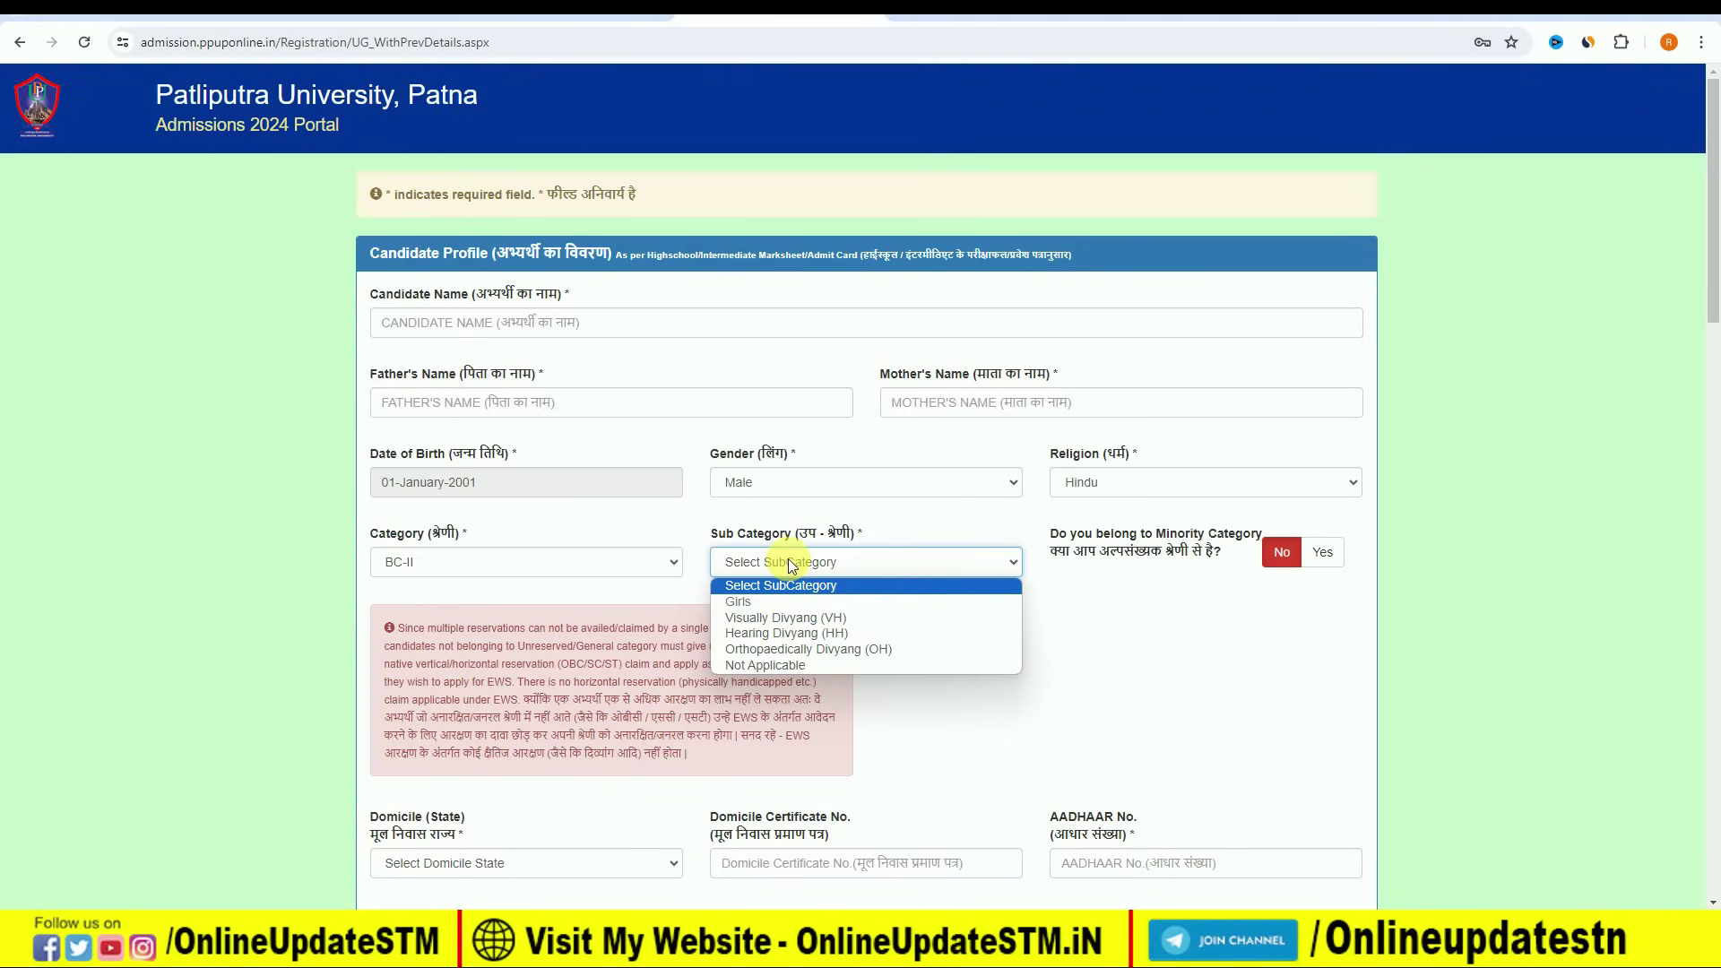
{"action": "left_click", "coordinate": [771, 667]}
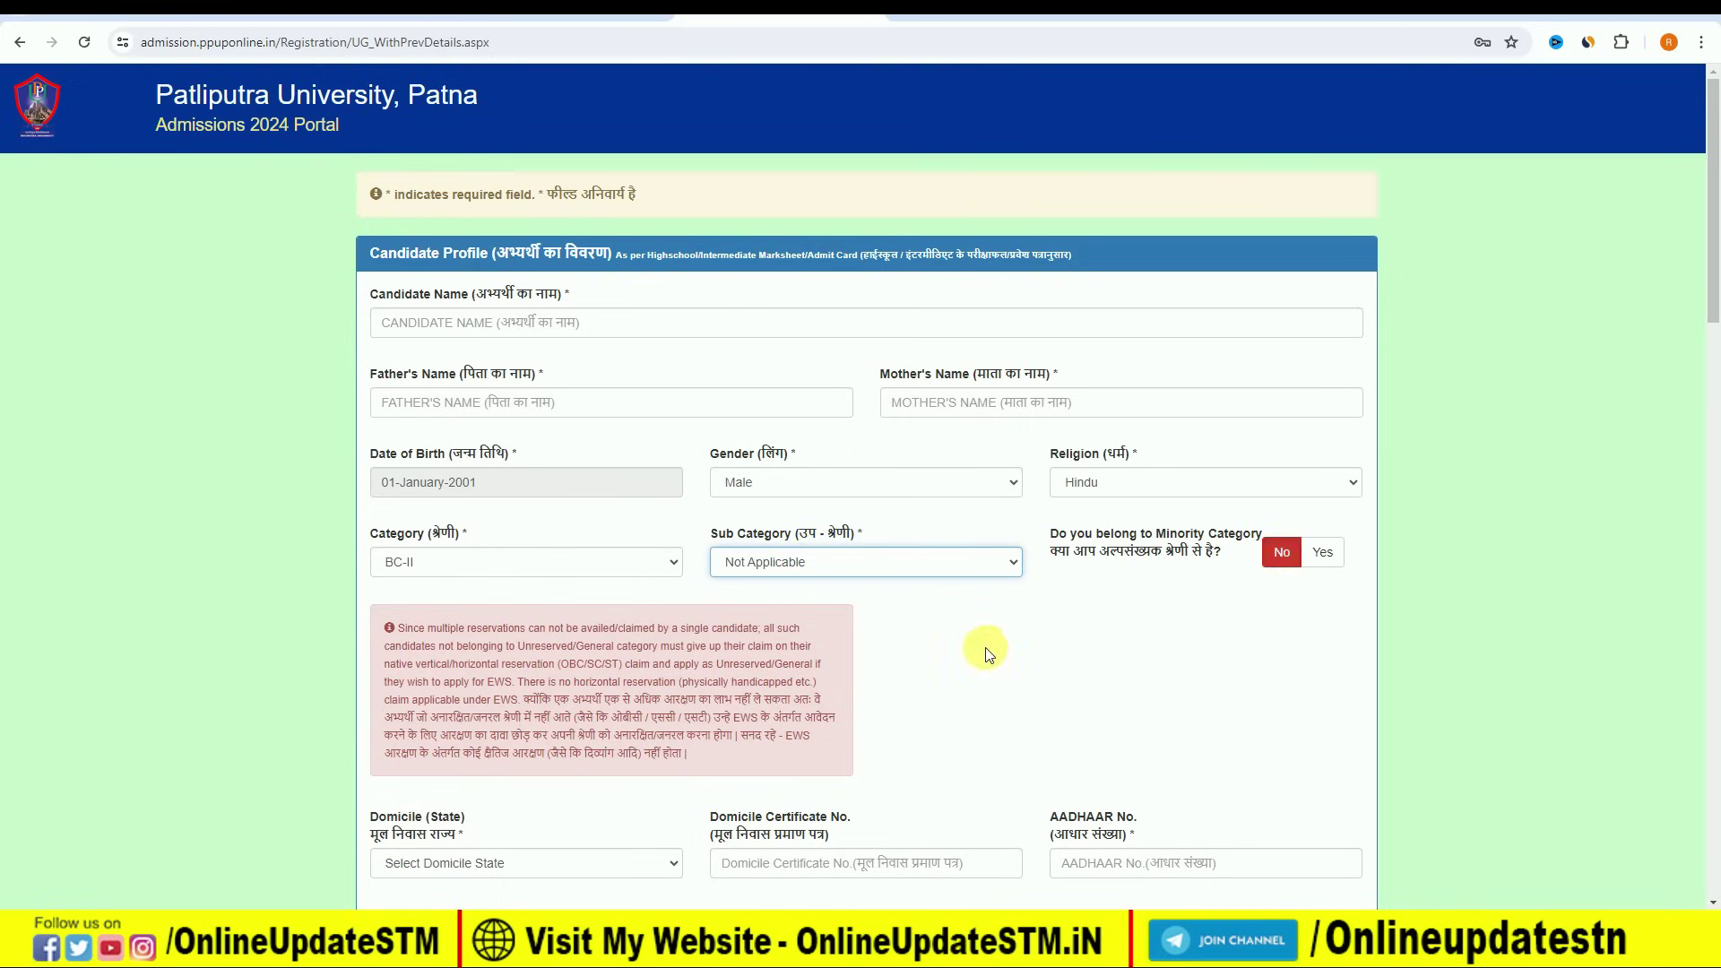
- Set the candidate's domicile state to Bihar
{"action": "scroll", "coordinate": [987, 626], "scroll_direction": "down", "scroll_amount": 5}
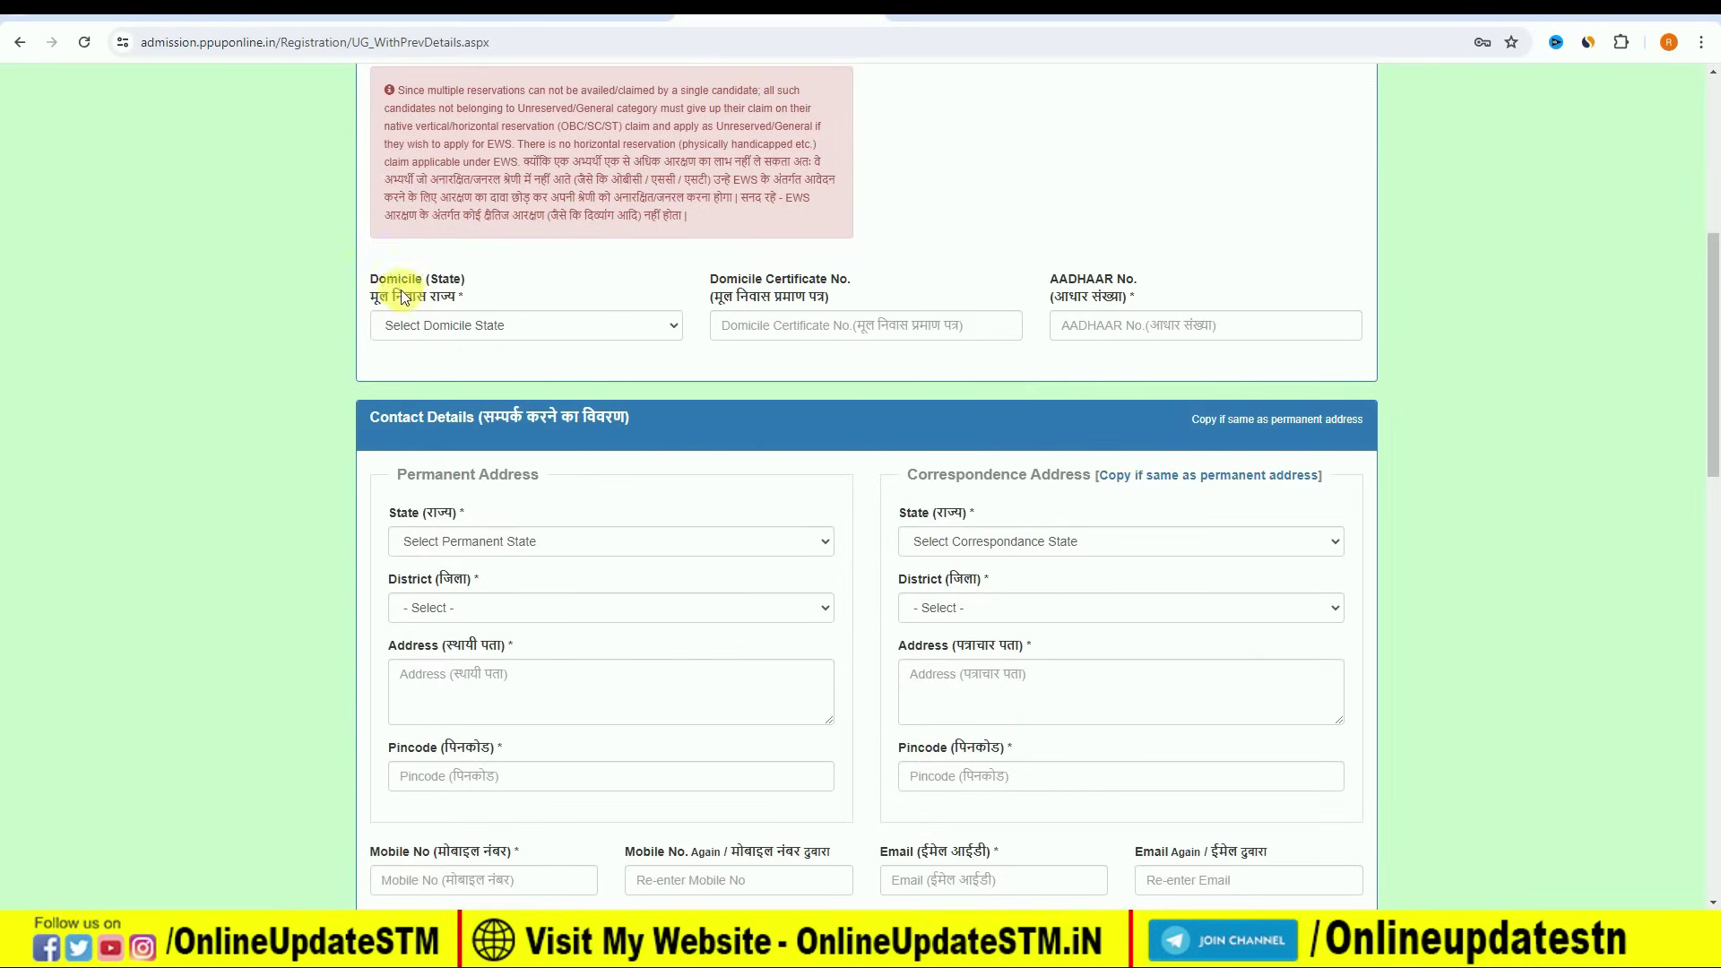
{"action": "left_click", "coordinate": [436, 328]}
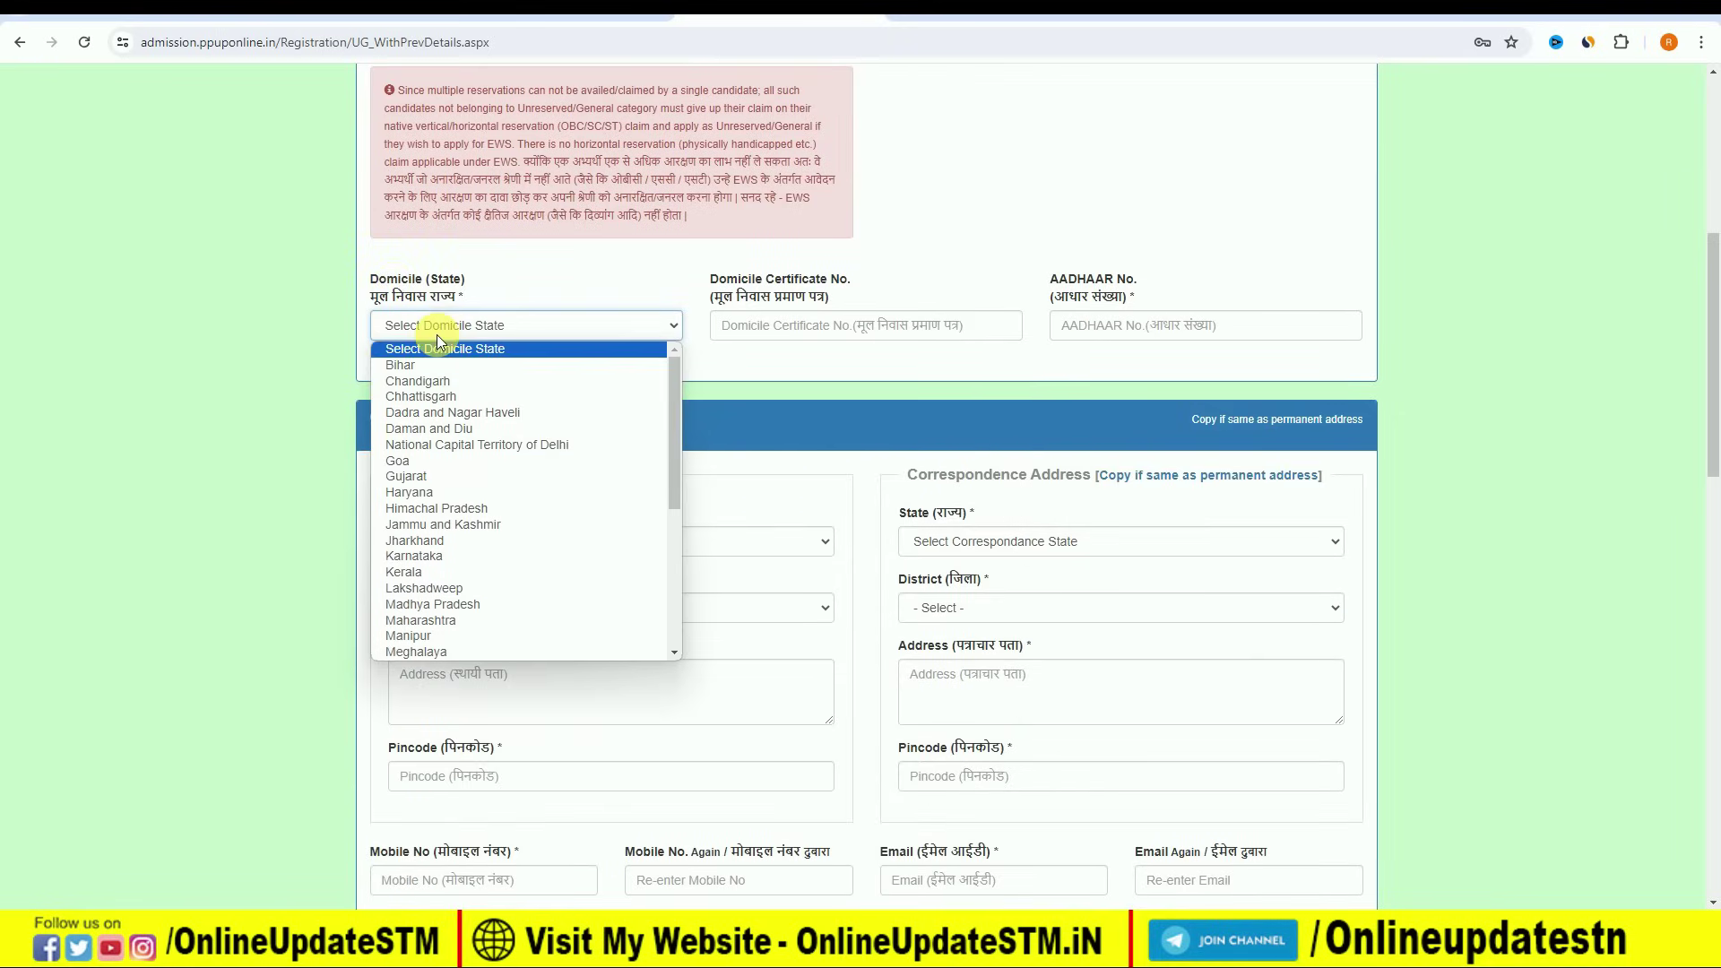
{"action": "left_click", "coordinate": [437, 365]}
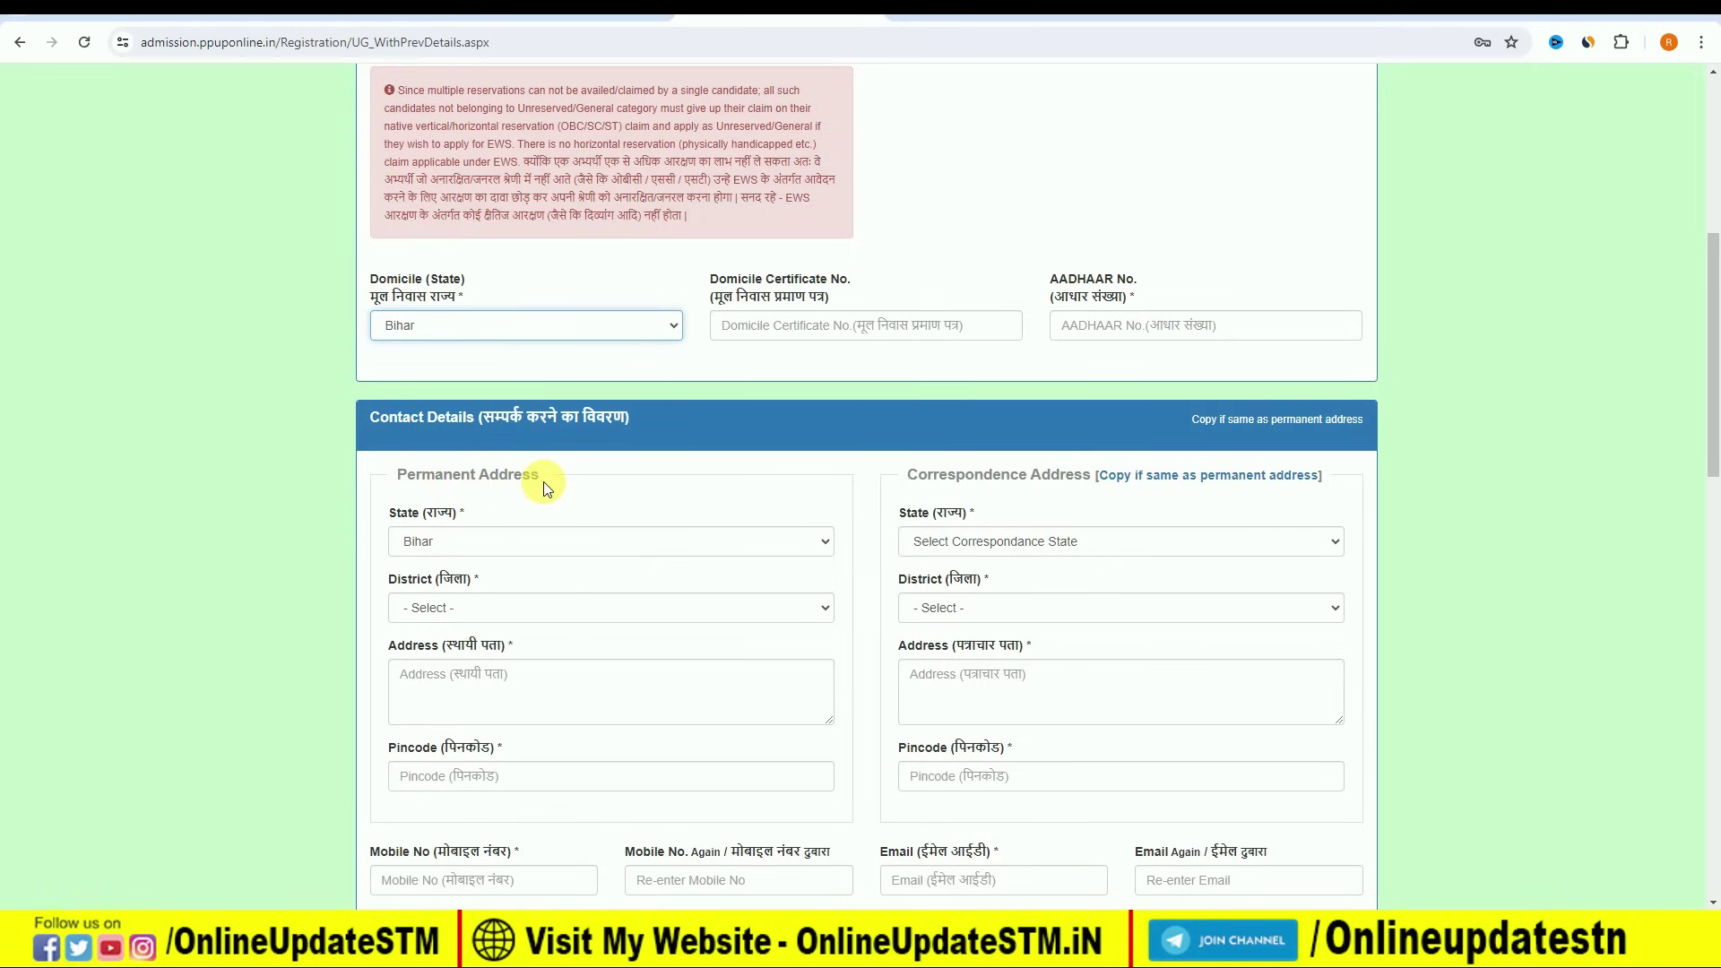
- Set the district of the permanent address to Sitamarhi in the contact details
{"action": "scroll", "coordinate": [546, 488], "scroll_direction": "down", "scroll_amount": 3}
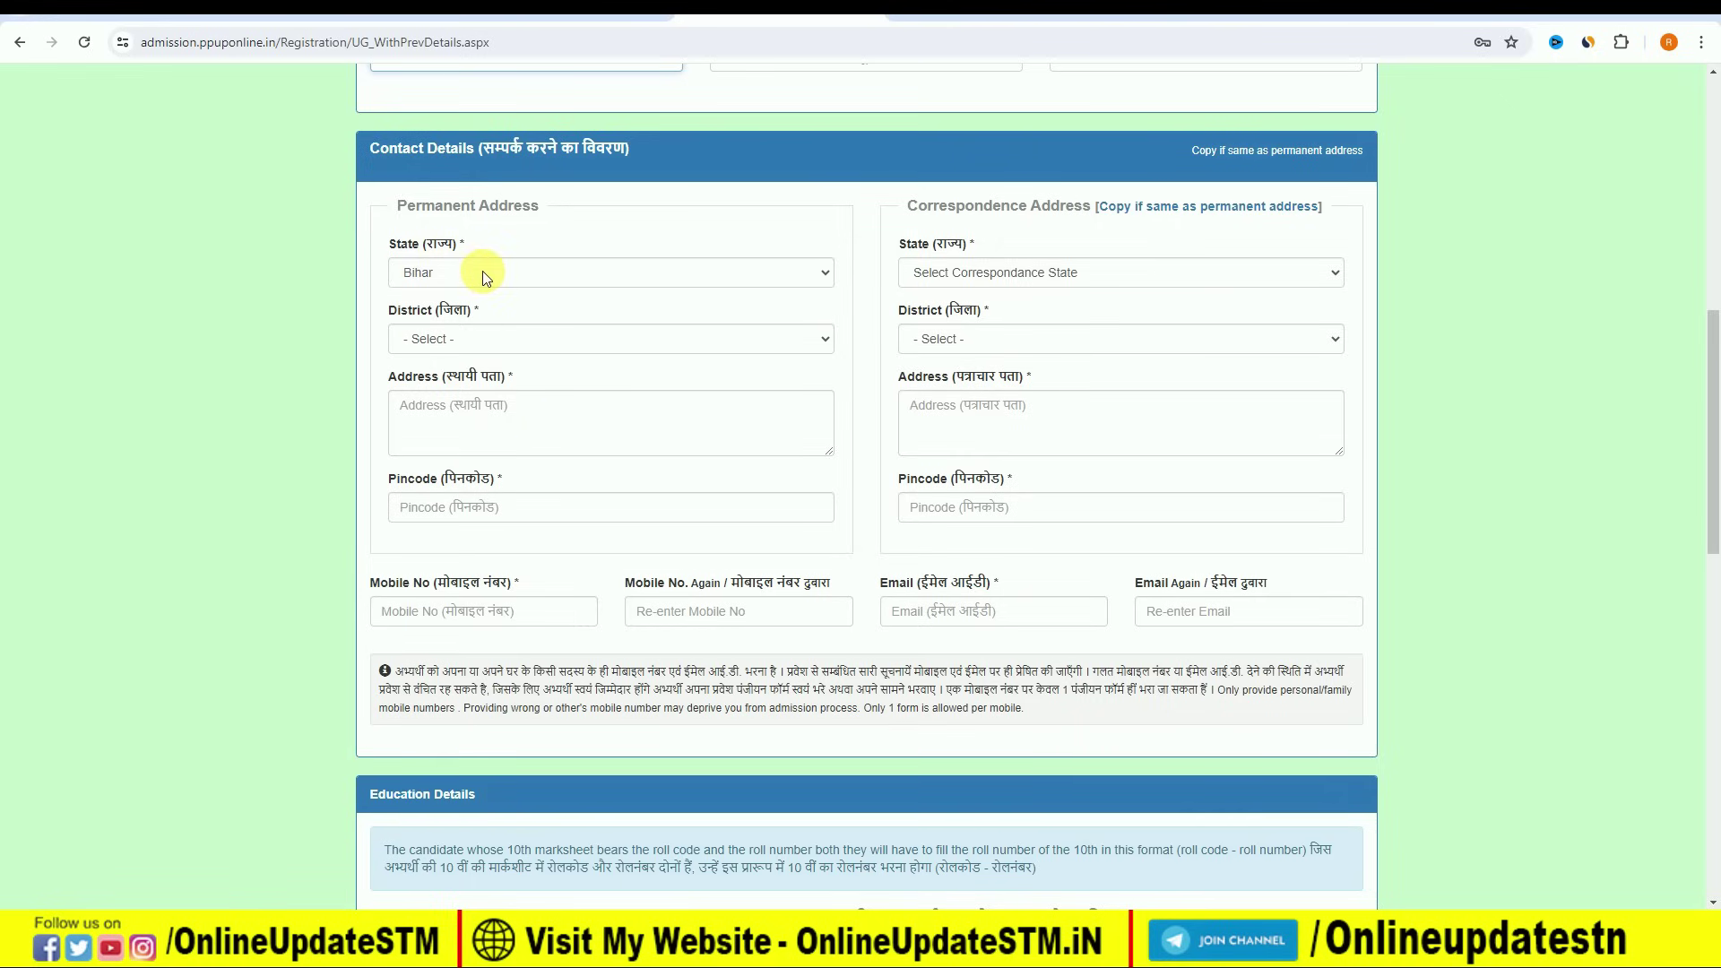
{"action": "left_click", "coordinate": [476, 339]}
{"action": "scroll", "coordinate": [471, 509], "scroll_direction": "down", "scroll_amount": 1}
{"action": "scroll", "coordinate": [472, 507], "scroll_direction": "down", "scroll_amount": 3}
{"action": "left_click", "coordinate": [476, 596]}
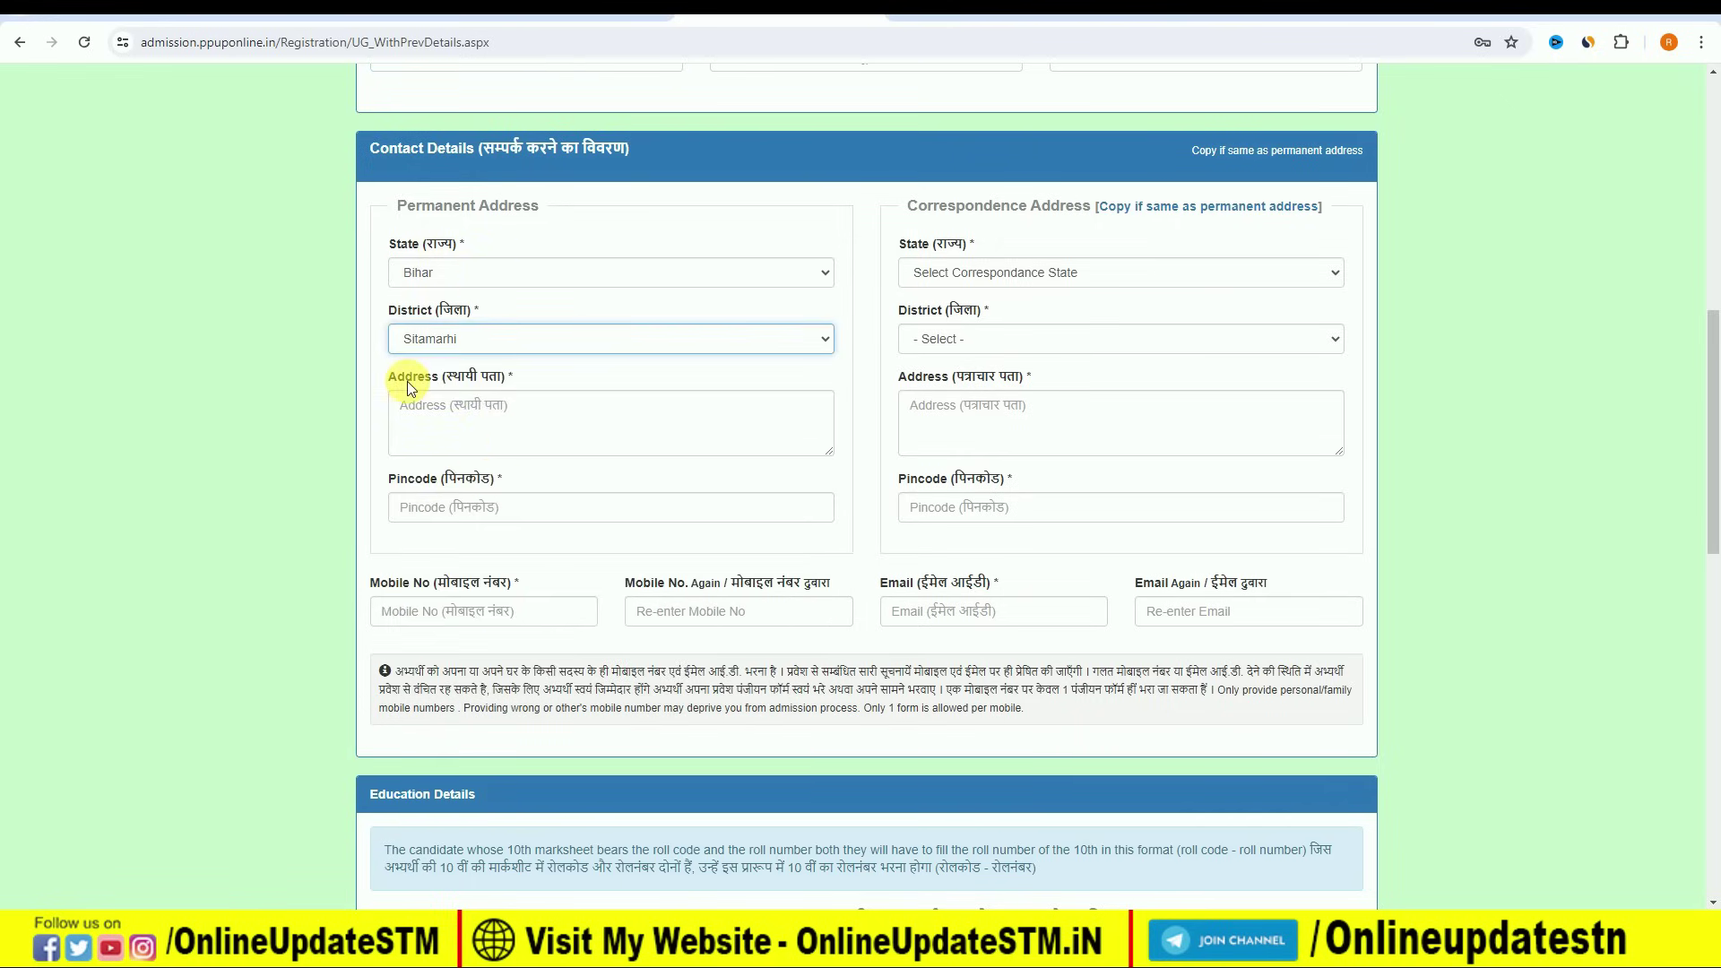
{"action": "left_click", "coordinate": [475, 427]}
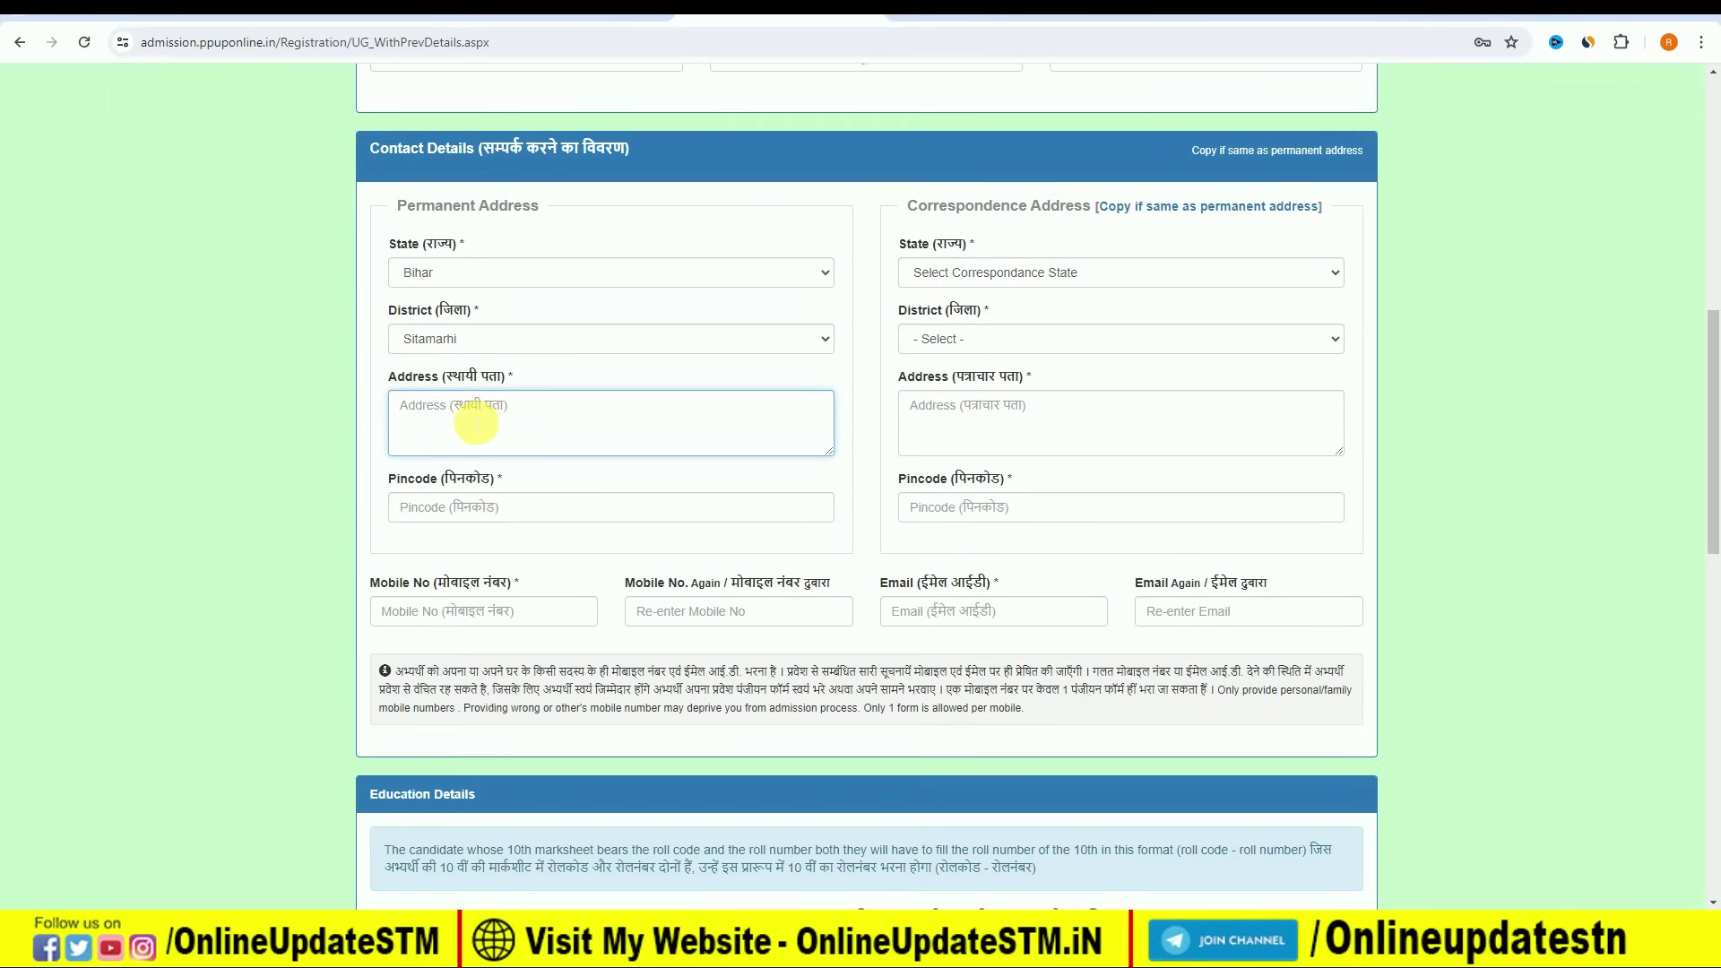
{"action": "type", "text": "V"}
{"action": "key", "text": "BackSpace"}
{"action": "key", "text": "BackSpace"}
{"action": "key", "text": "BackSpace"}
{"action": "key", "text": "BackSpace"}
{"action": "key", "text": "BackSpace"}
{"action": "key", "text": "BackSpace"}
{"action": "key", "text": "BackSpace"}
{"action": "key", "text": "BackSpace"}
{"action": "key", "text": "BackSpace"}
{"action": "key", "text": "BackSpace"}
{"action": "key", "text": "BackSpace"}
{"action": "key", "text": "BackSpace"}
{"action": "type", "text": "S"}
{"action": "key", "text": "BackSpace"}
{"action": "left_click_drag", "start_coordinate": [397, 208], "coordinate": [529, 218]}
{"action": "left_click_drag", "start_coordinate": [905, 206], "coordinate": [1082, 208]}
{"action": "left_click", "coordinate": [695, 212]}
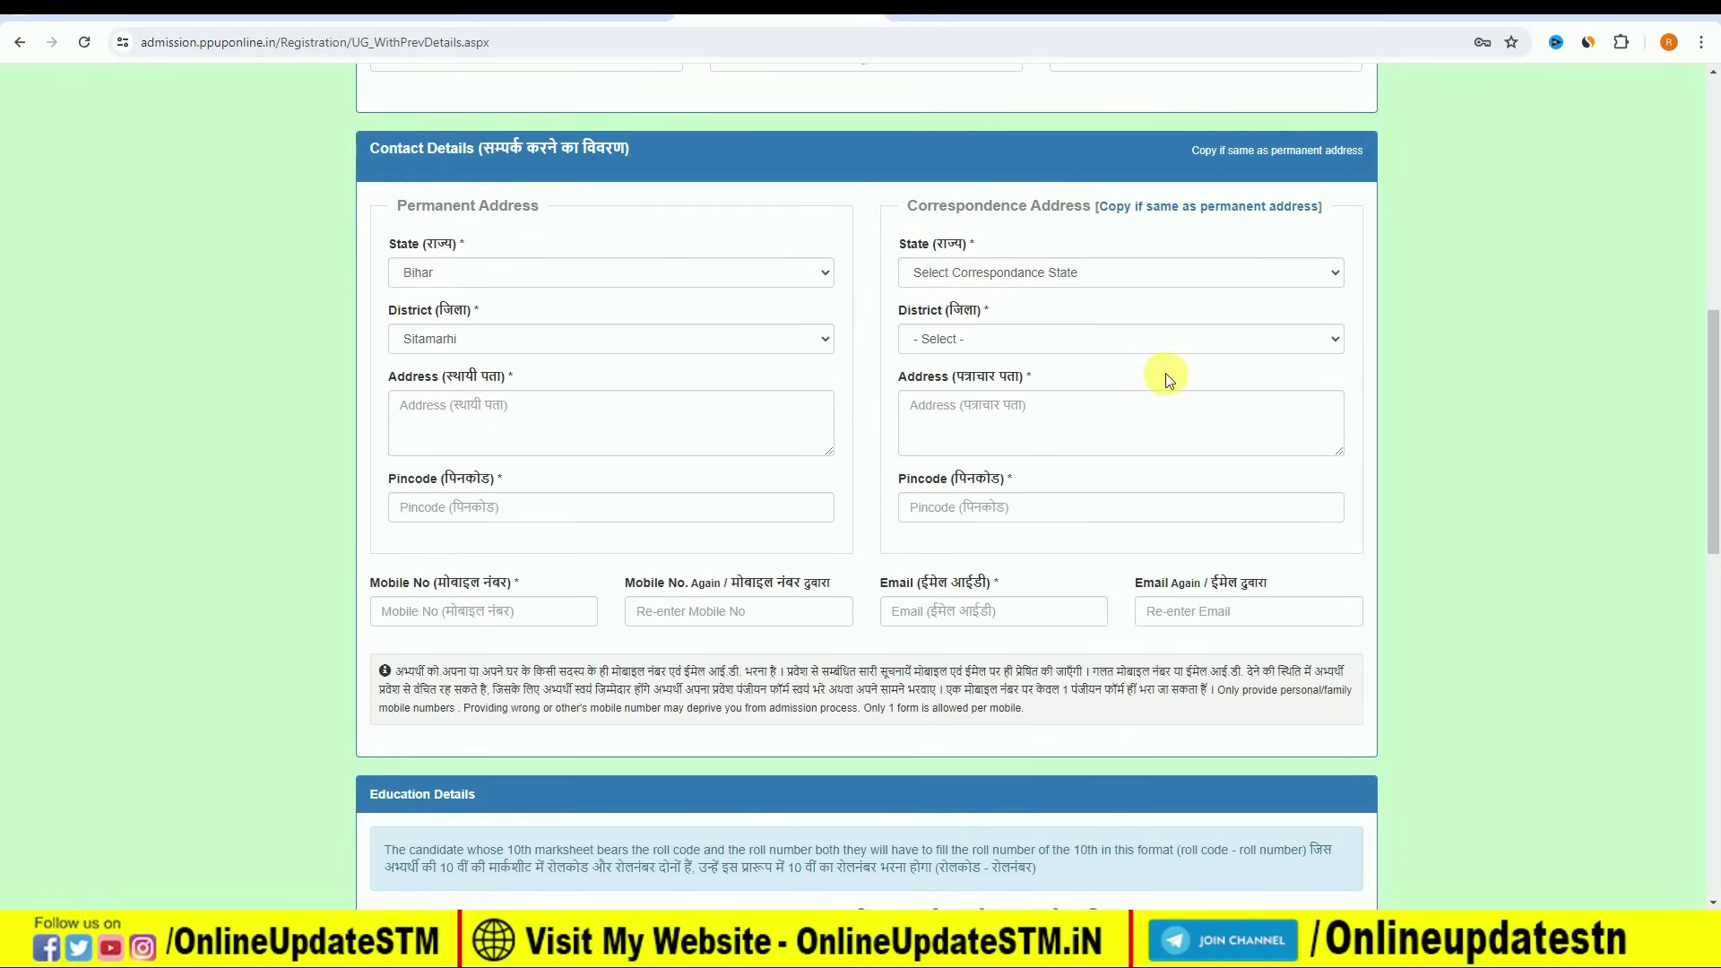
- Set the 10th passing year to 2022 and the high school board to Bihar School Exam. Board, Sinha Library Road, Patna
{"action": "scroll", "coordinate": [905, 489], "scroll_direction": "down", "scroll_amount": 5}
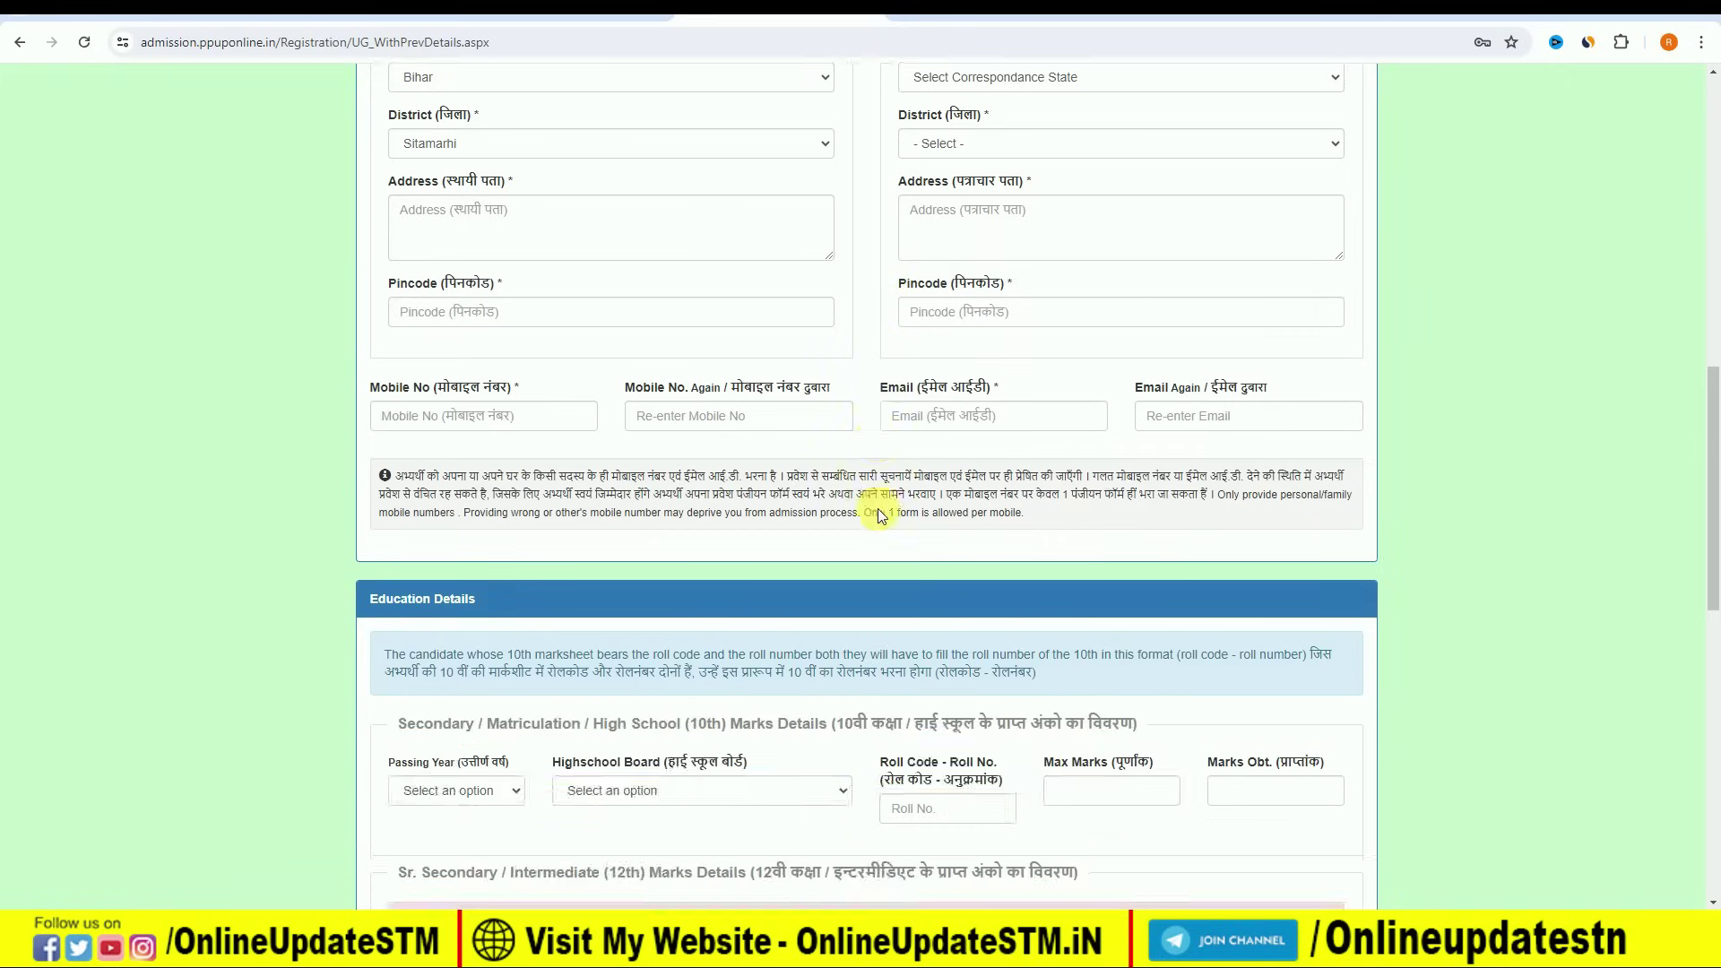
{"action": "scroll", "coordinate": [884, 492], "scroll_direction": "down", "scroll_amount": 2}
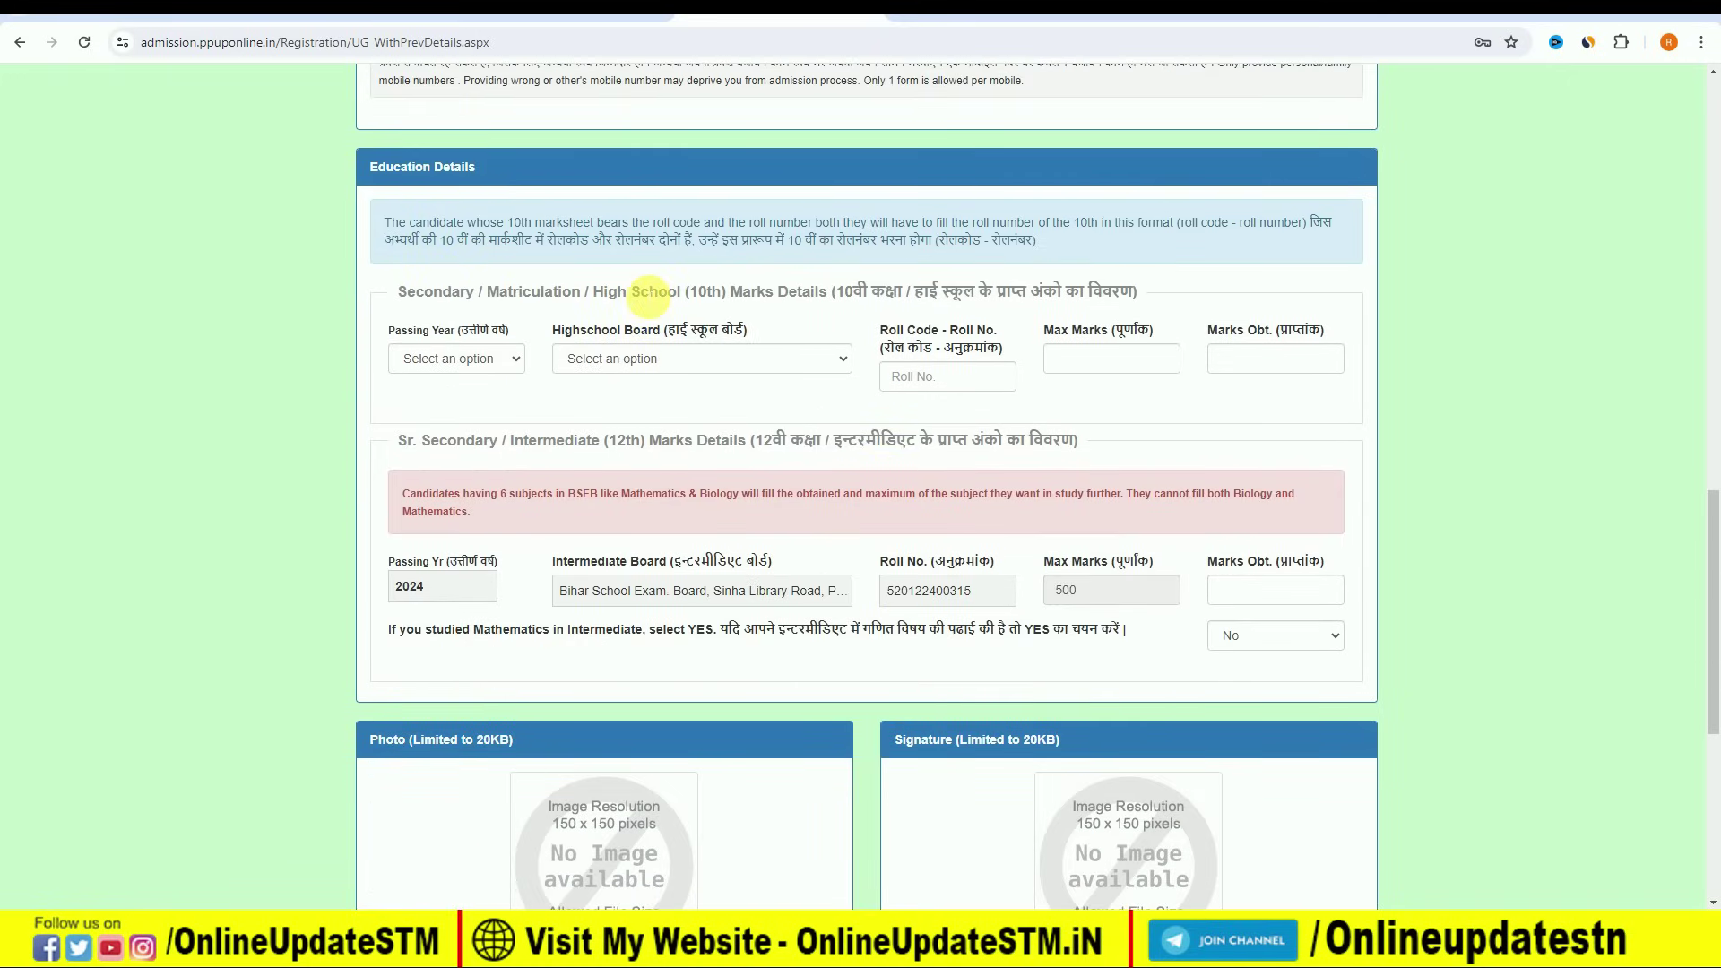
{"action": "left_click_drag", "start_coordinate": [616, 298], "coordinate": [741, 294]}
{"action": "left_click", "coordinate": [738, 306]}
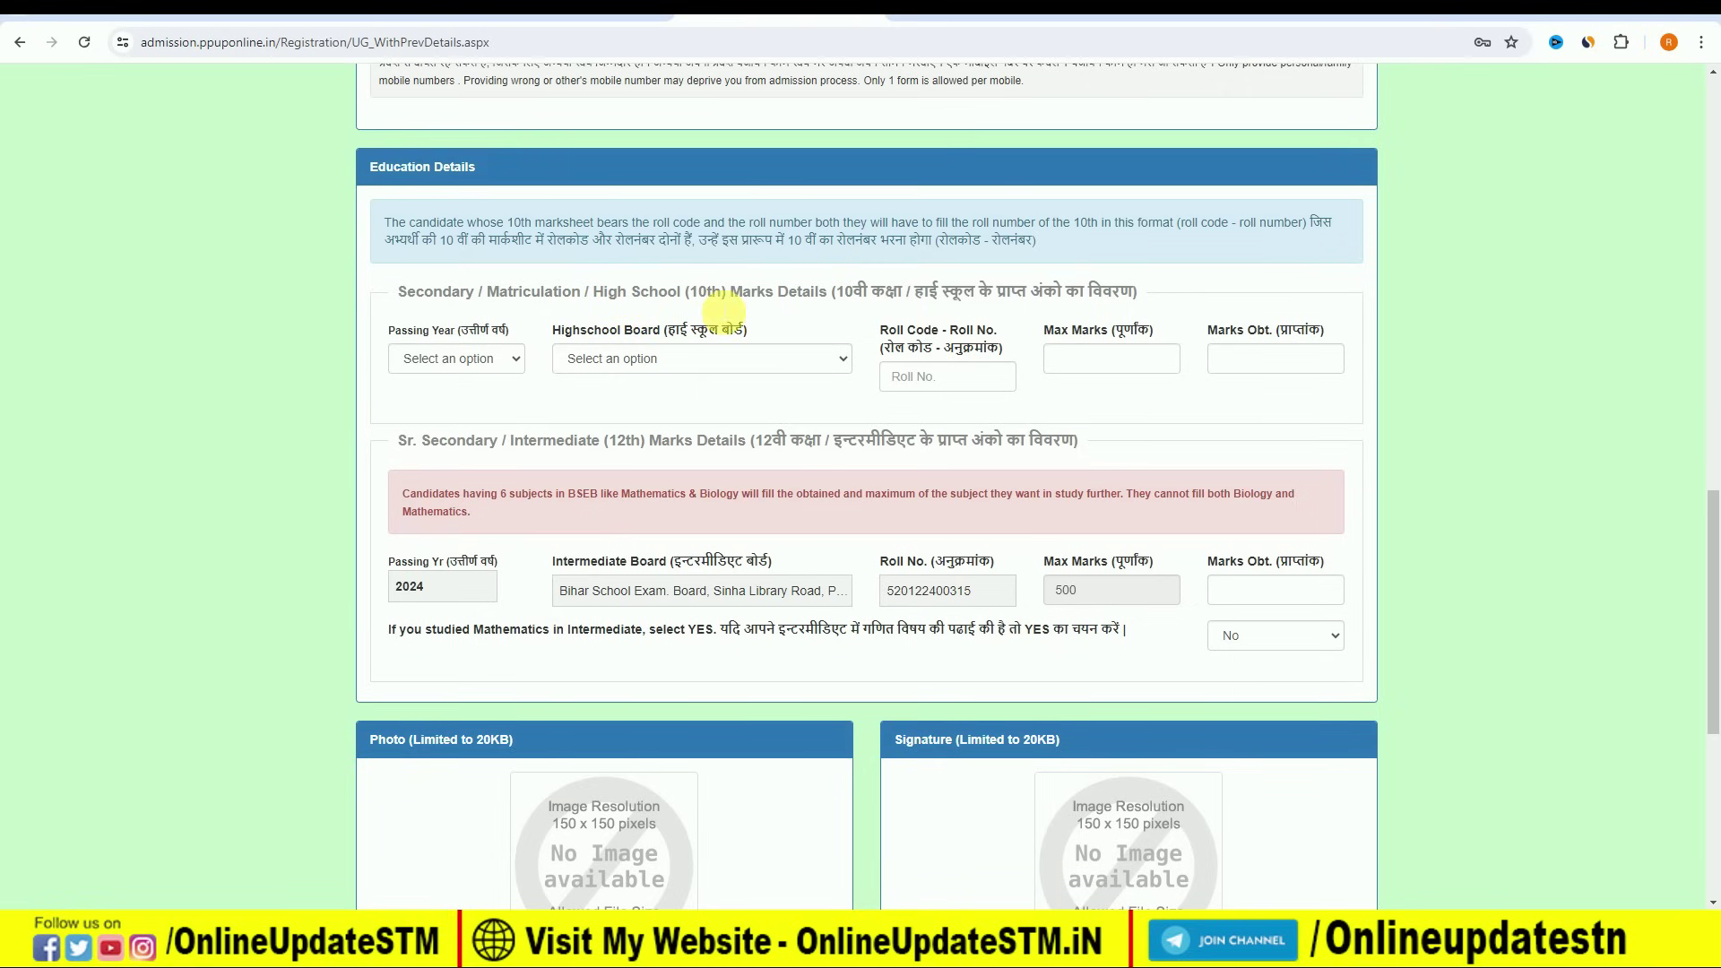
{"action": "left_click", "coordinate": [466, 355]}
{"action": "left_click", "coordinate": [461, 399]}
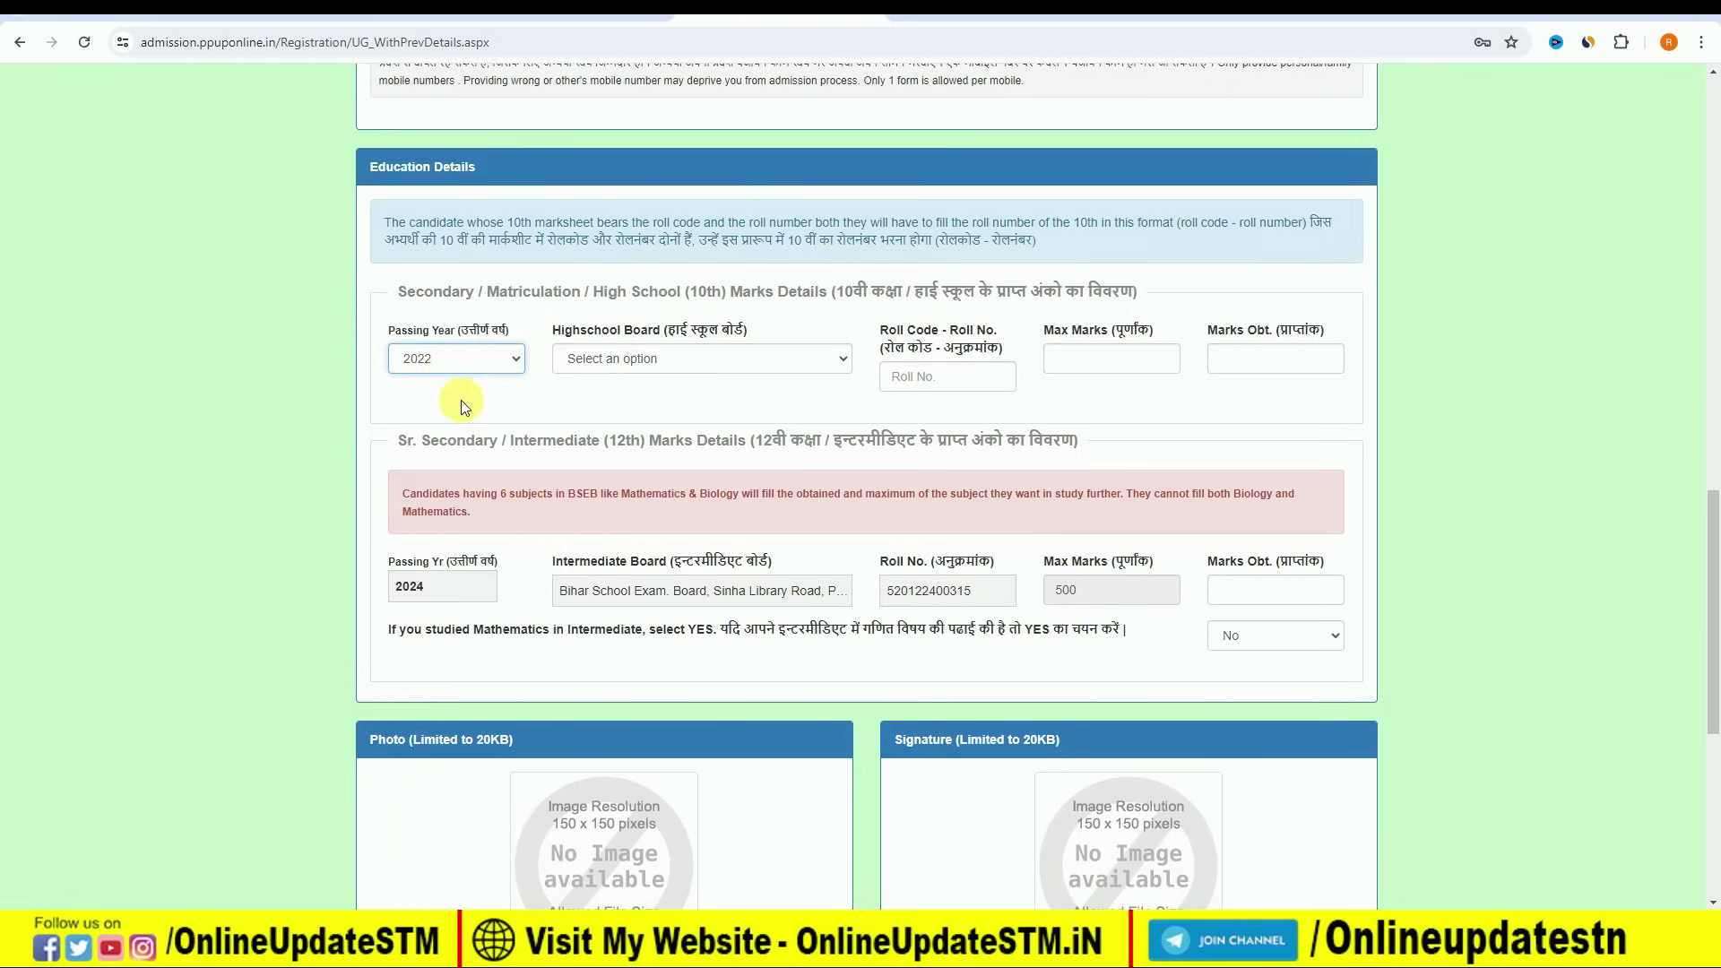
{"action": "left_click", "coordinate": [681, 361]}
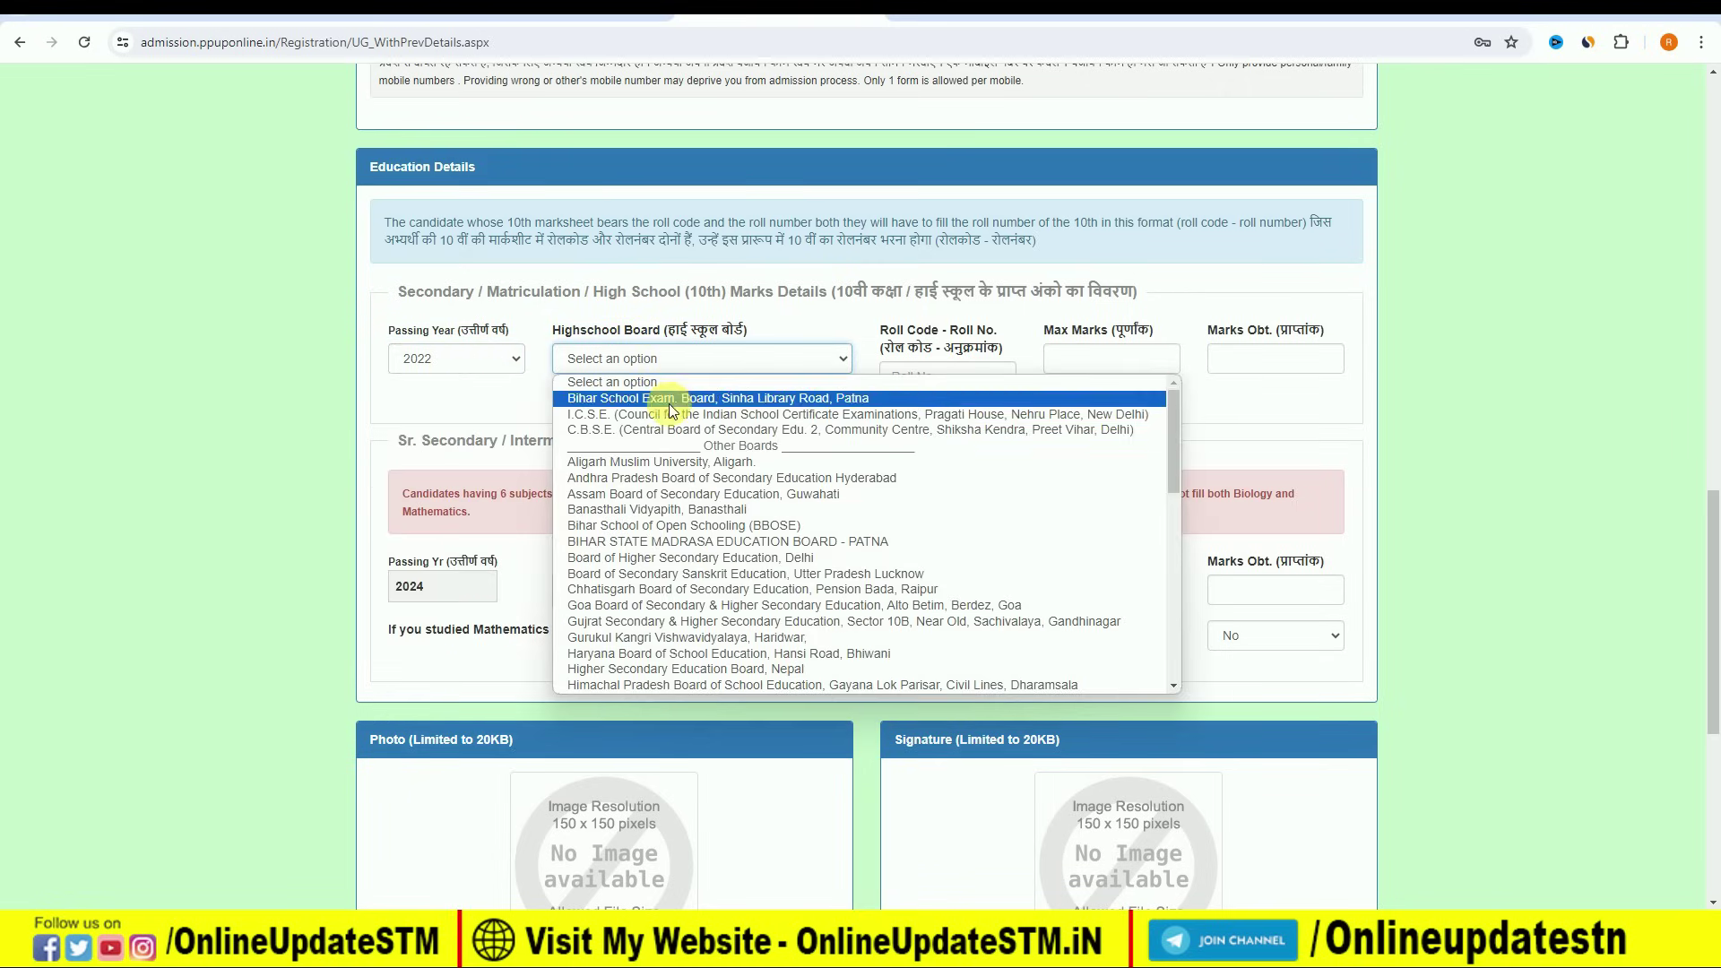
{"action": "left_click", "coordinate": [664, 398]}
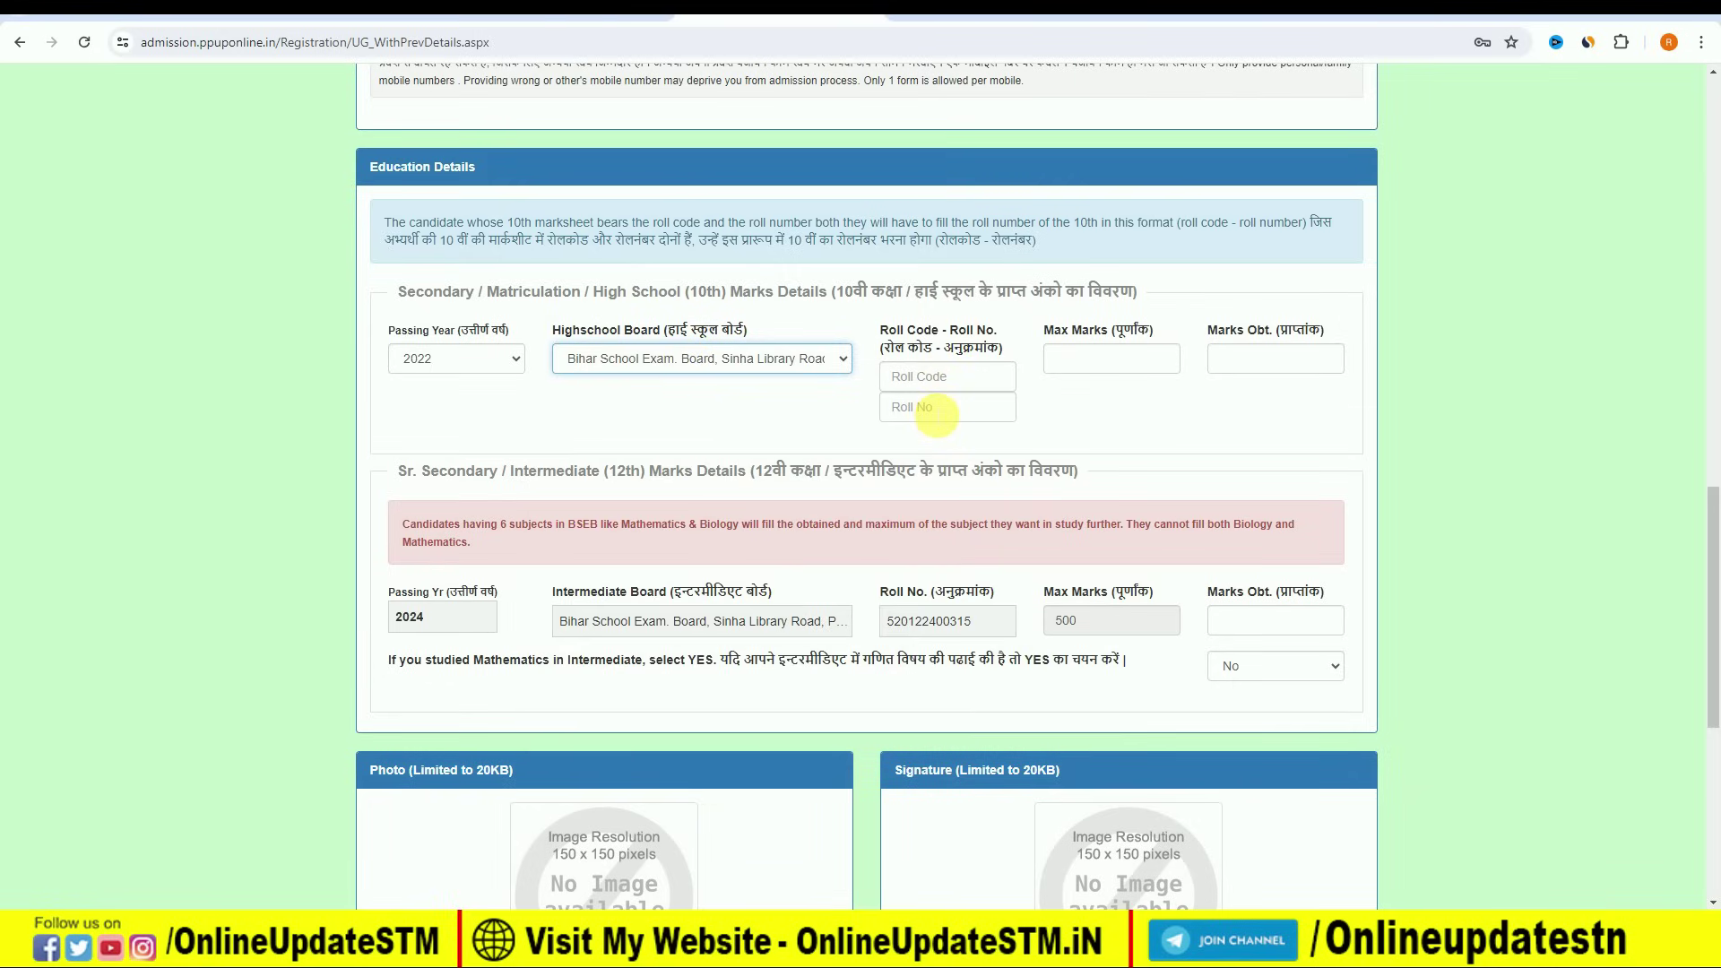
- Enter 500 as the maximum marks and 350 as the marks obtained in the 10th marks details
{"action": "left_click", "coordinate": [1082, 360]}
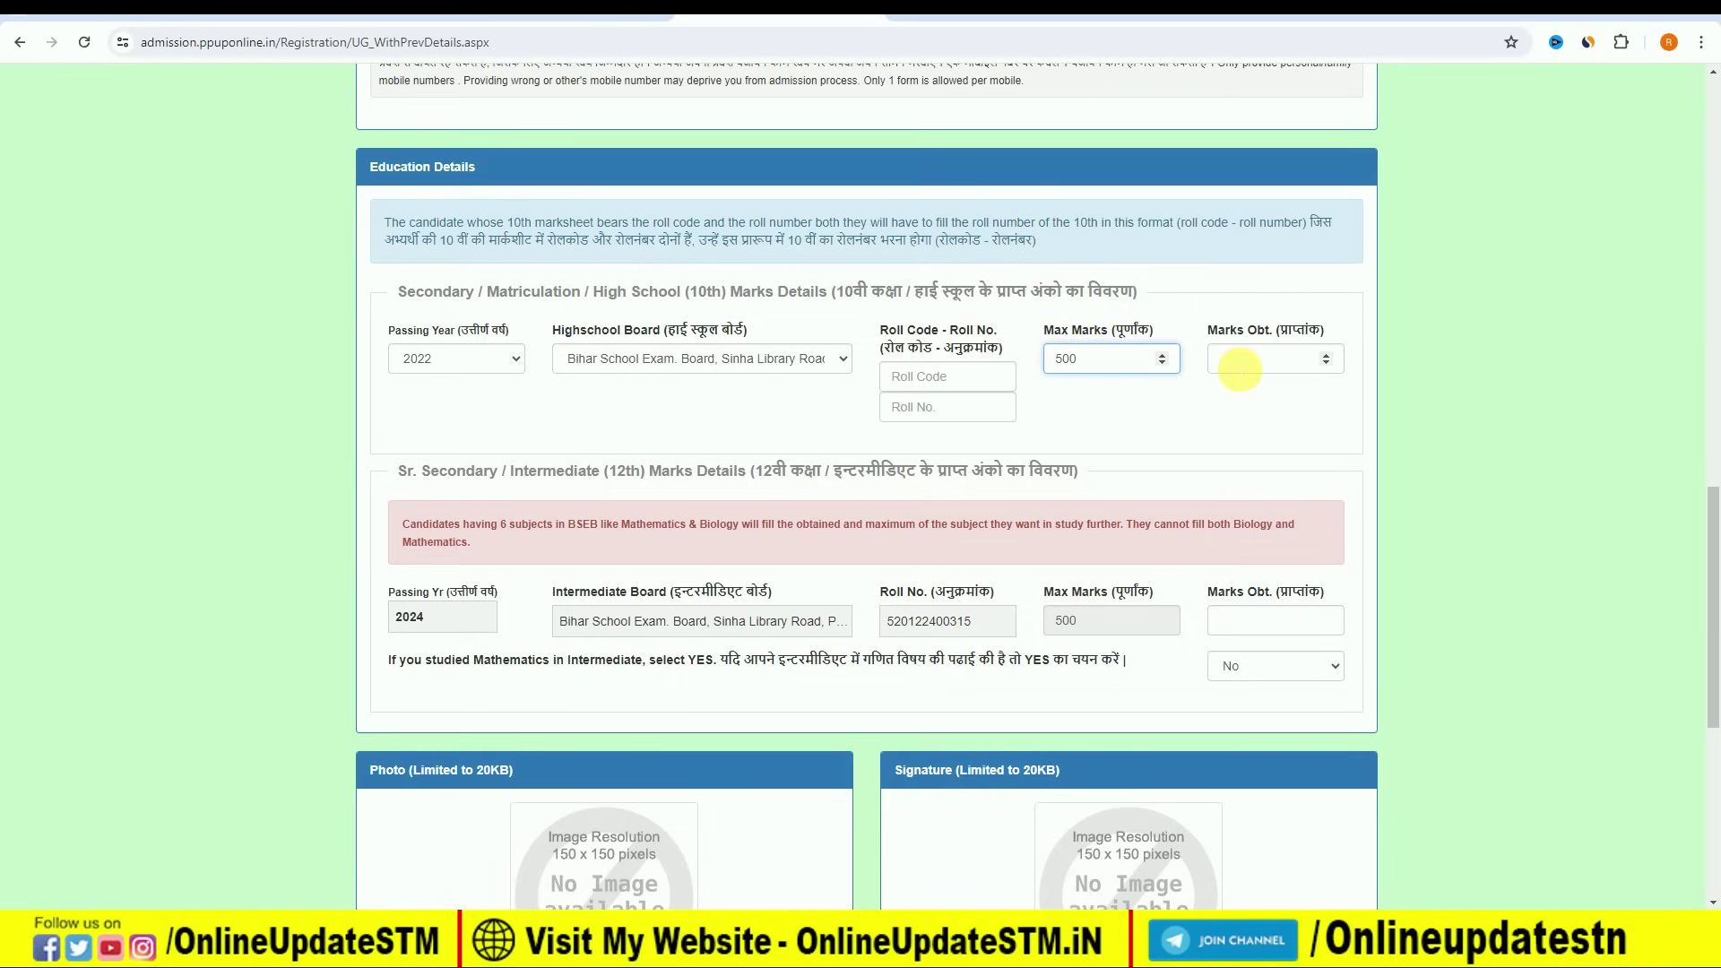
{"action": "left_click", "coordinate": [1239, 369]}
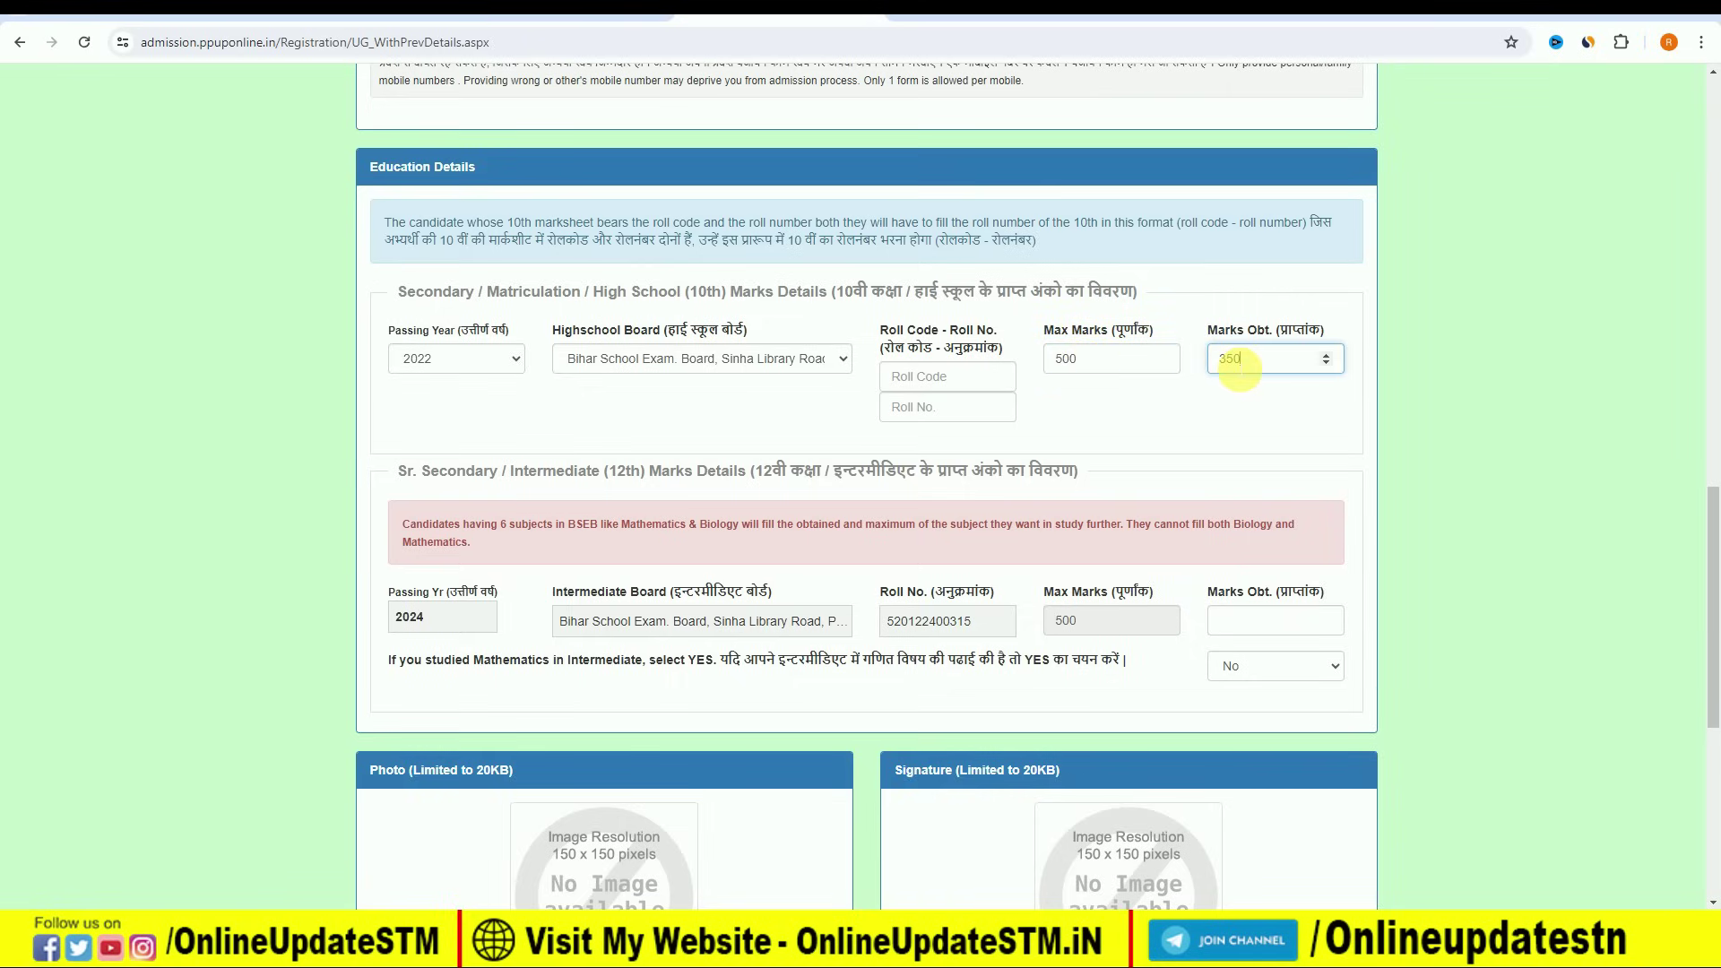
{"action": "left_click", "coordinate": [1095, 431]}
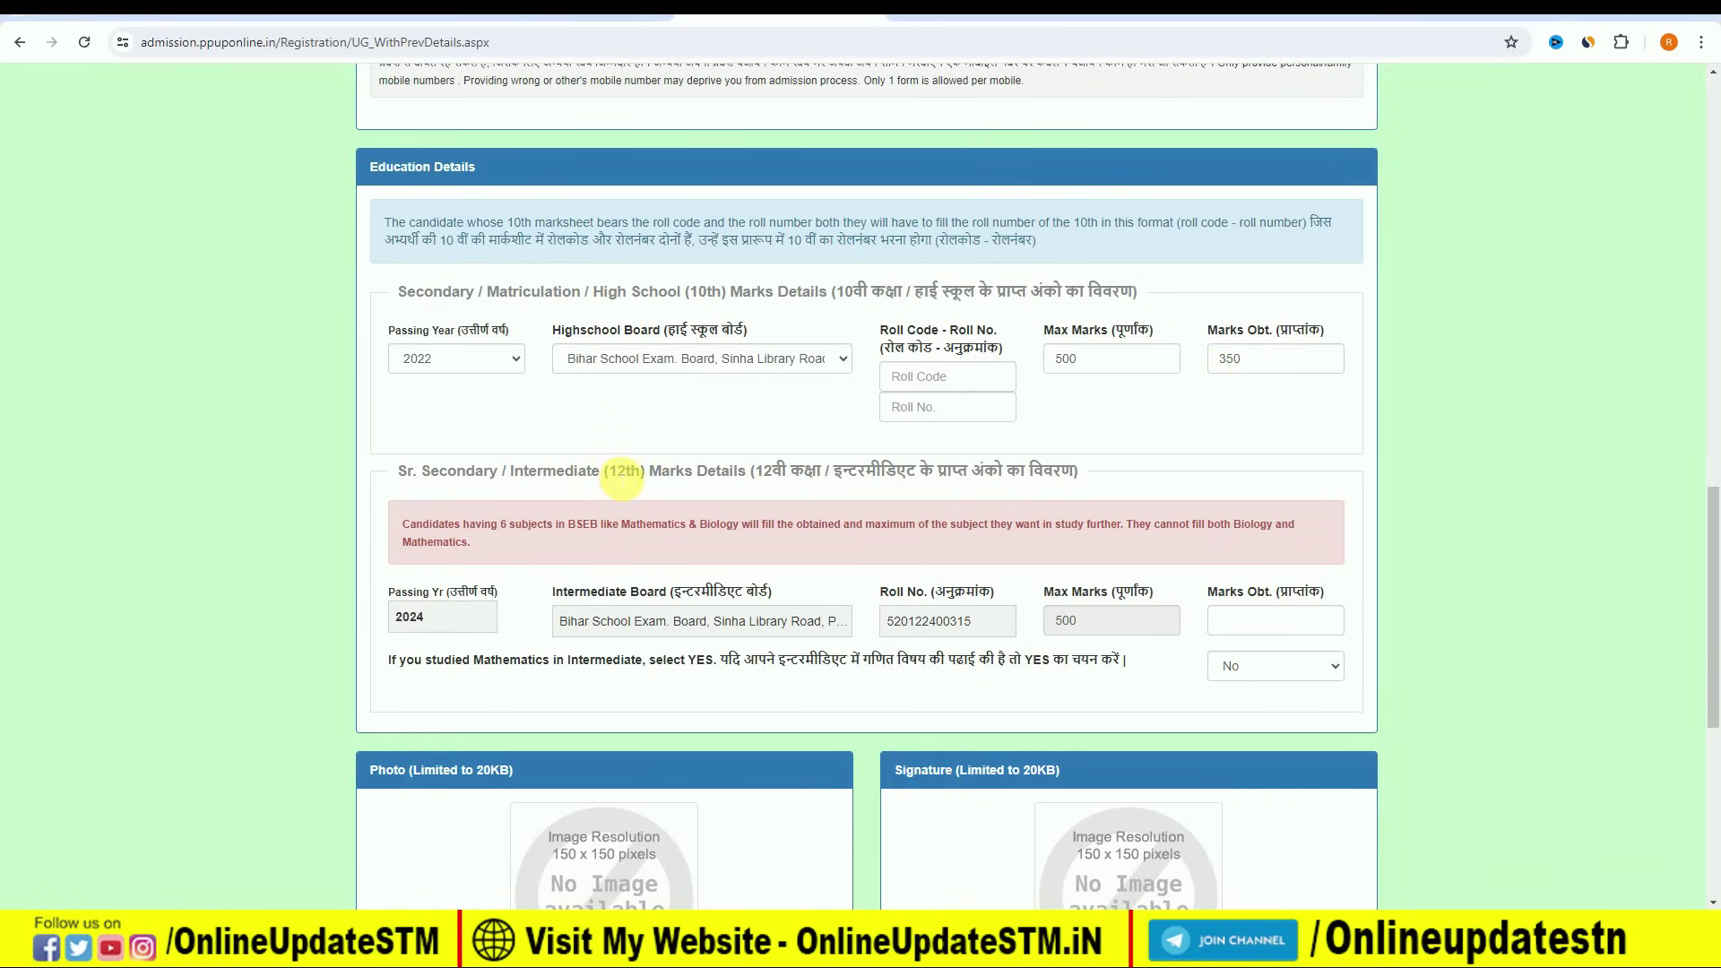
- Enter 375 as the 12th marks obtained and answer Yes to having studied Mathematics in Intermediate
{"action": "left_click_drag", "start_coordinate": [608, 472], "coordinate": [826, 484]}
{"action": "left_click", "coordinate": [957, 481]}
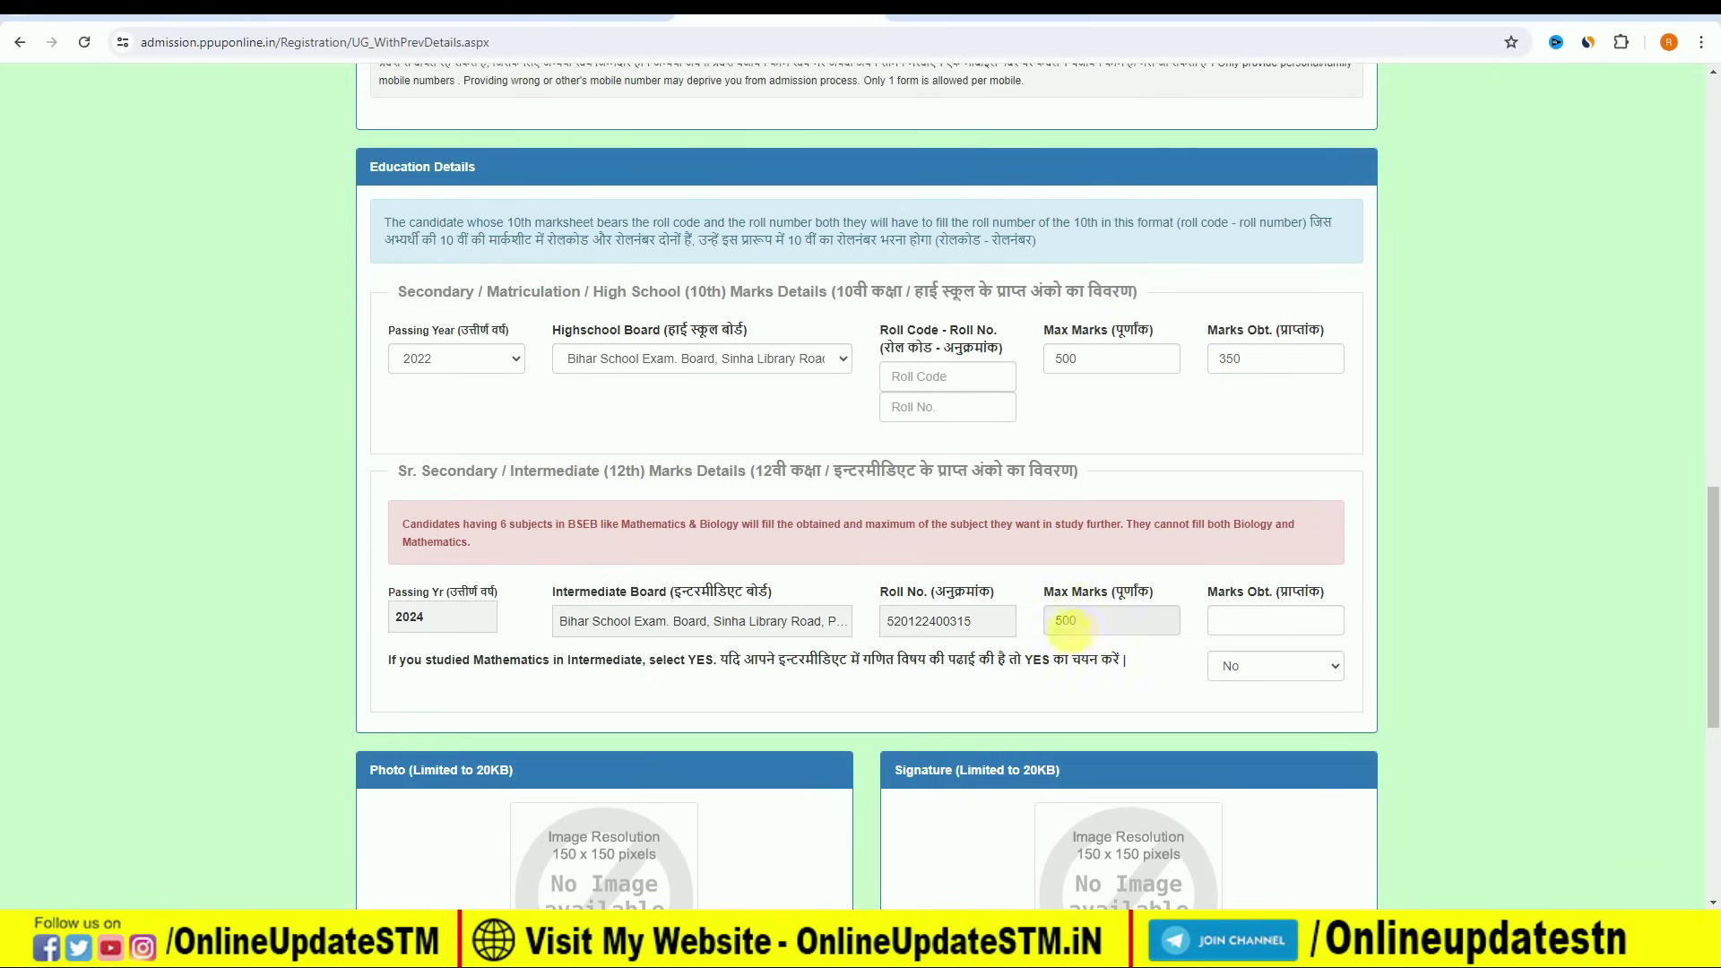
{"action": "left_click", "coordinate": [1241, 627]}
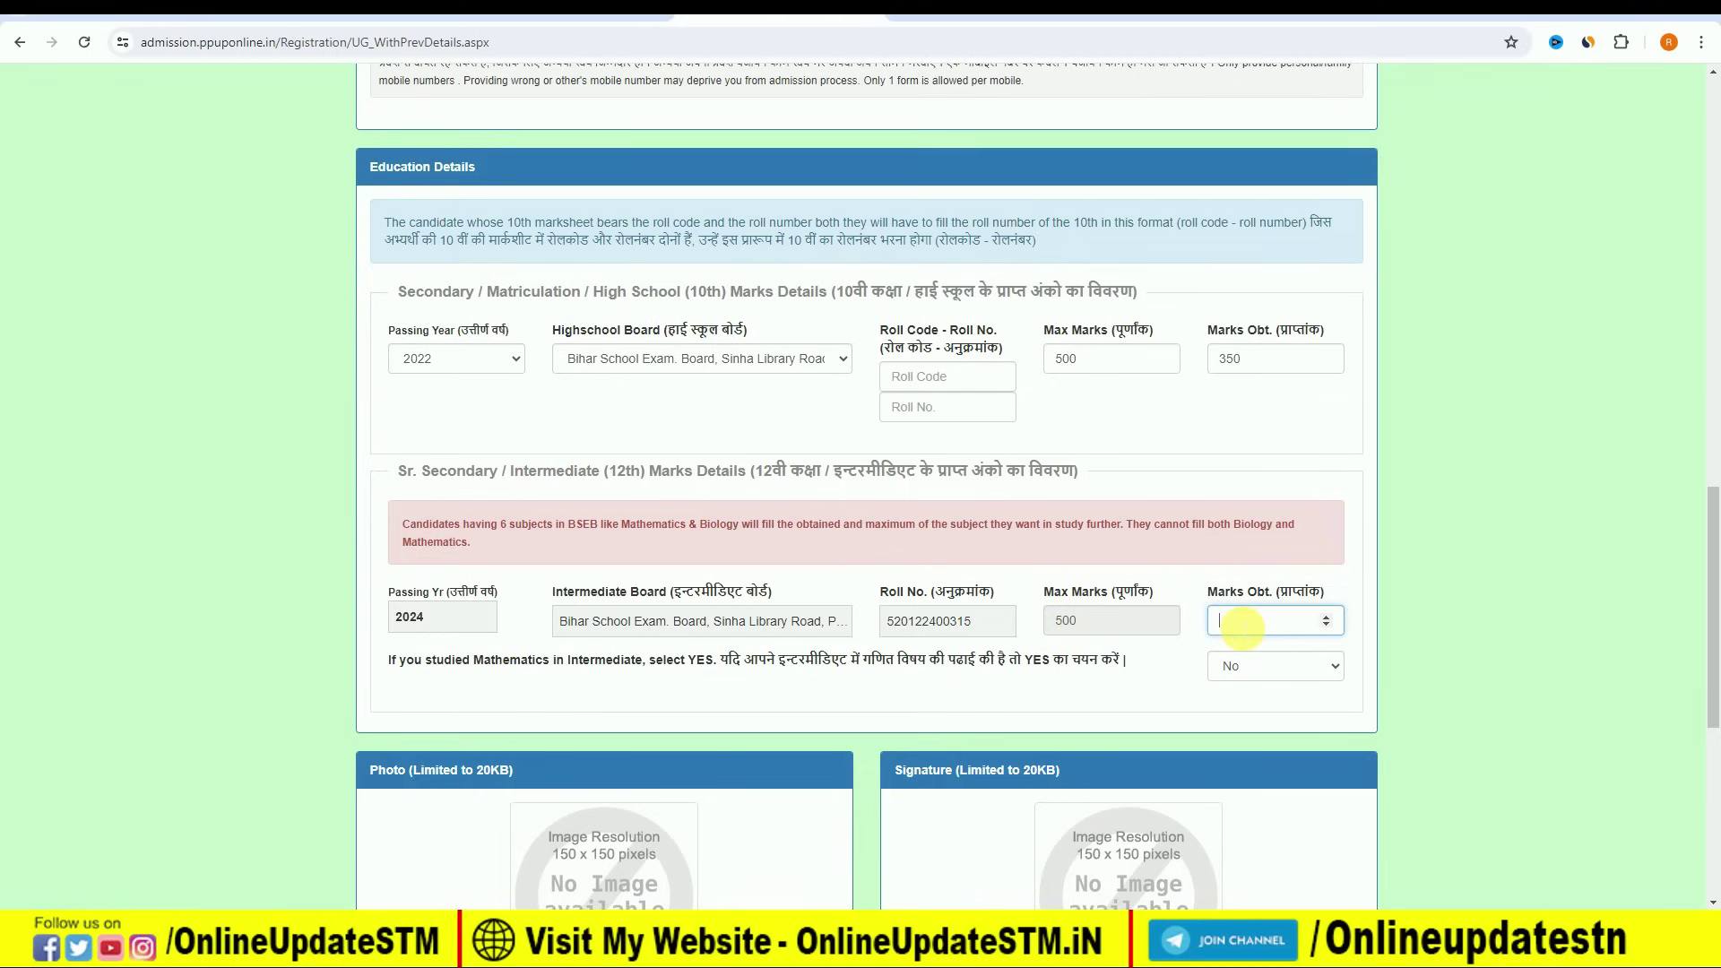
{"action": "type", "text": "375"}
{"action": "key", "text": "Tab"}
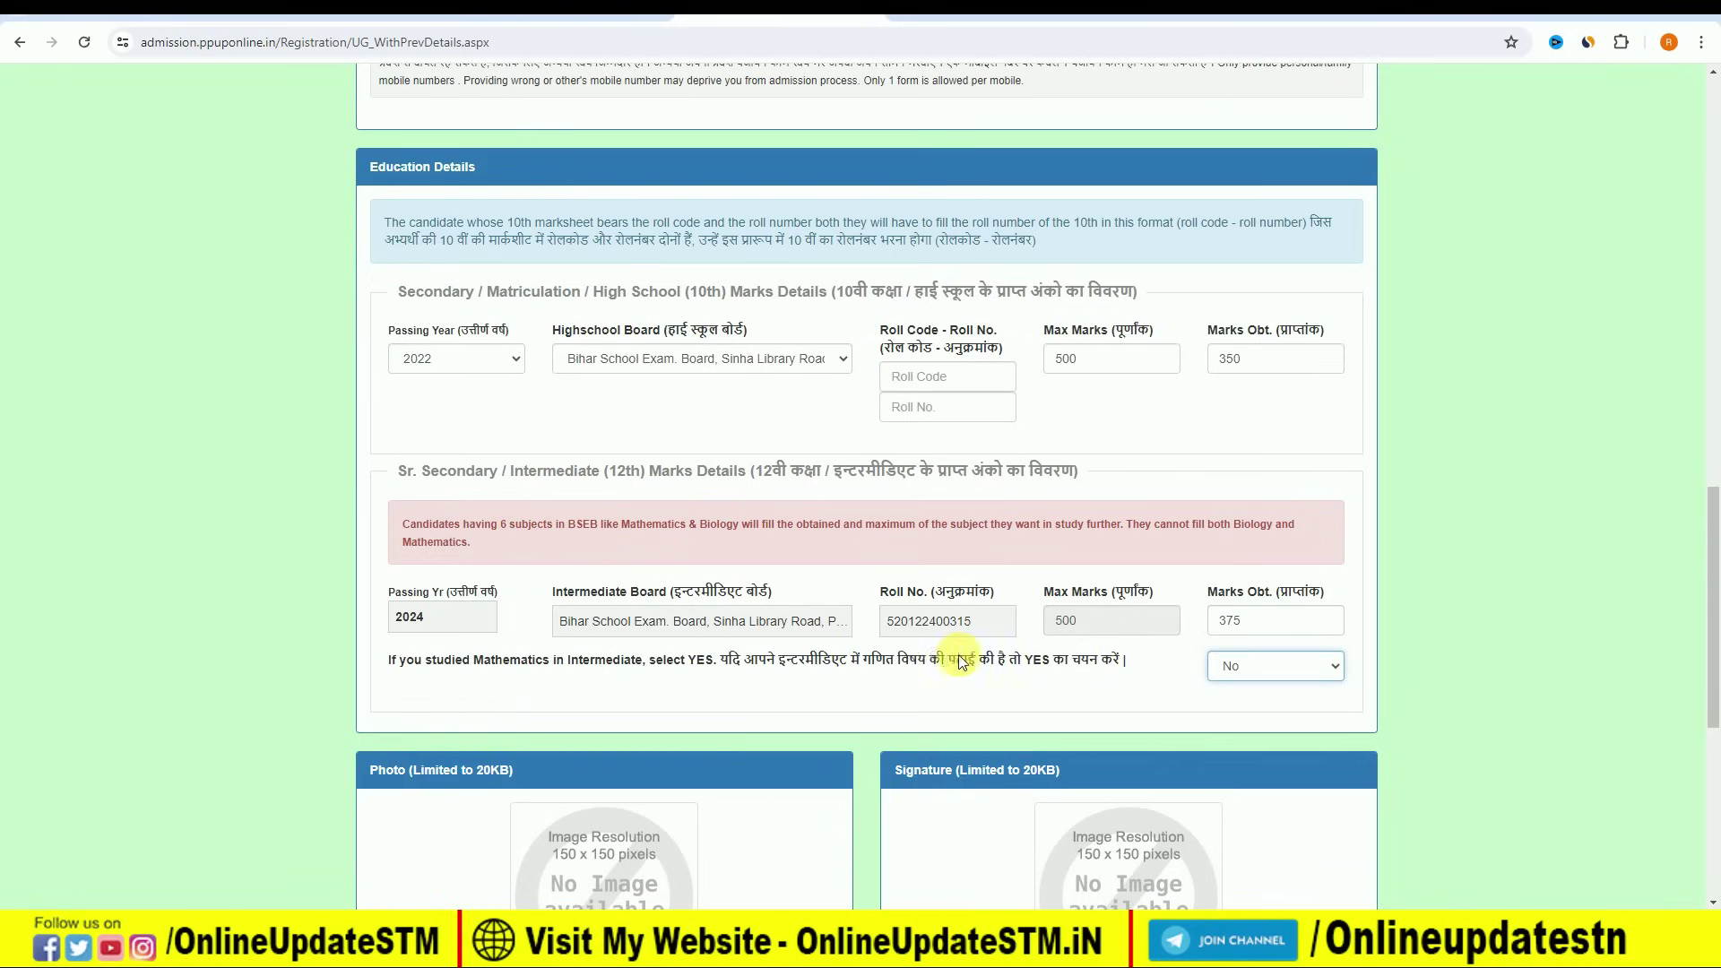
{"action": "left_click", "coordinate": [1247, 666]}
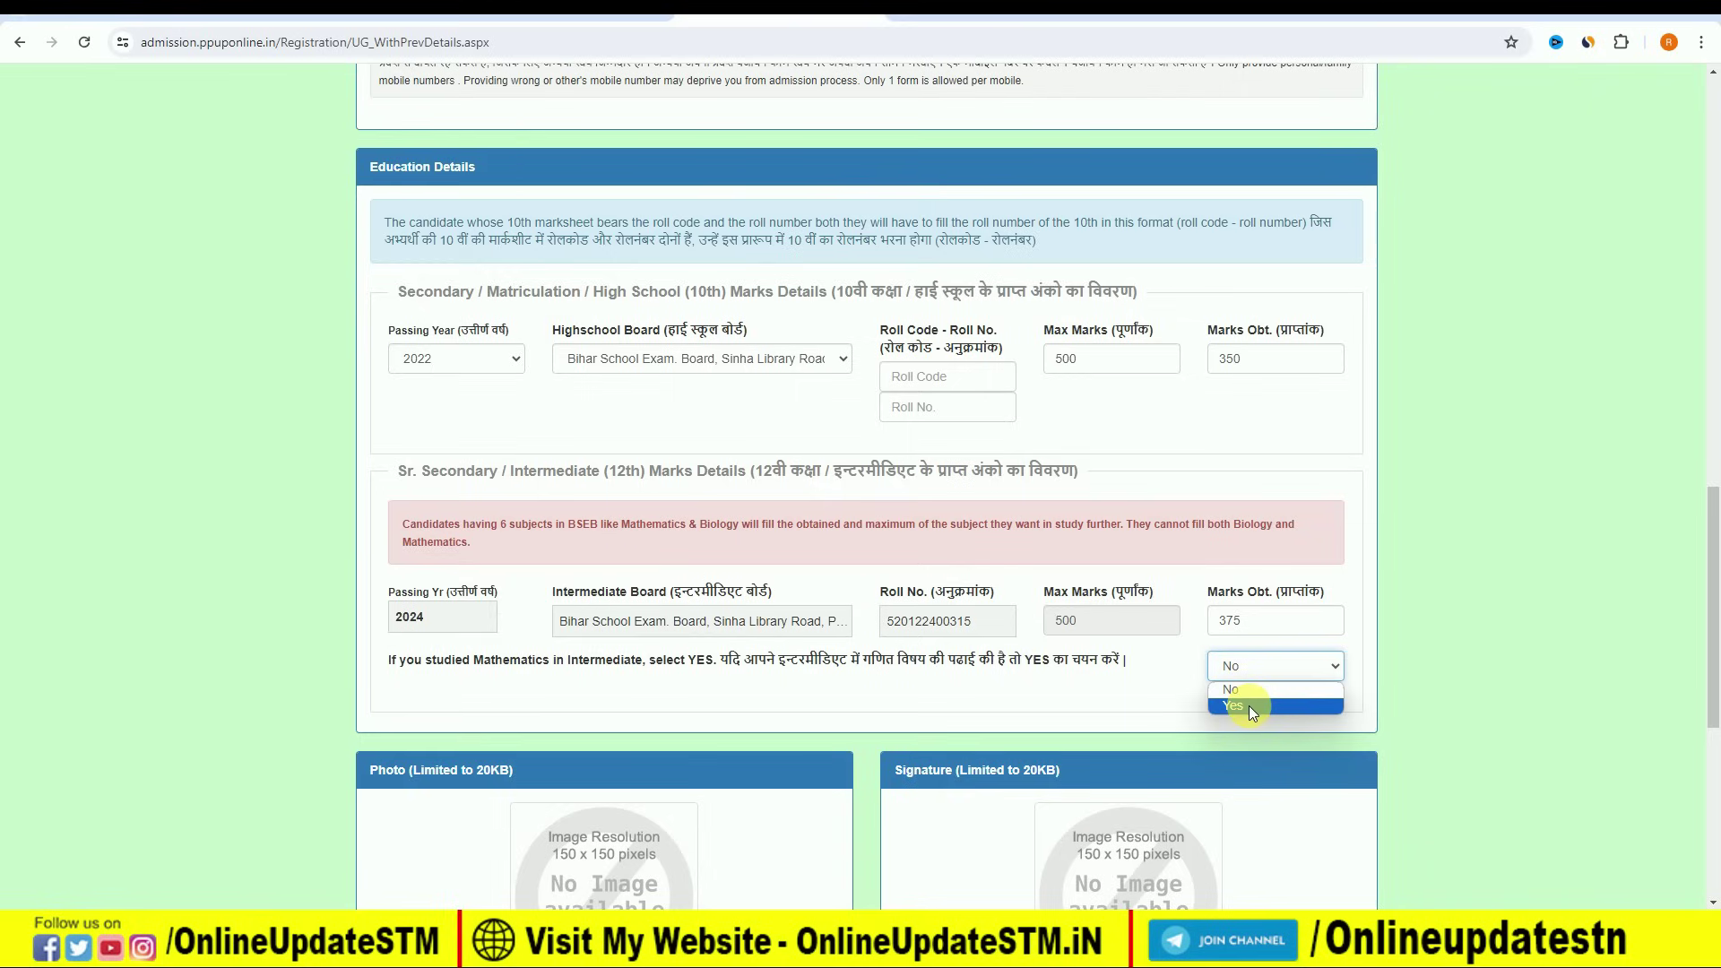
{"action": "left_click", "coordinate": [1250, 706]}
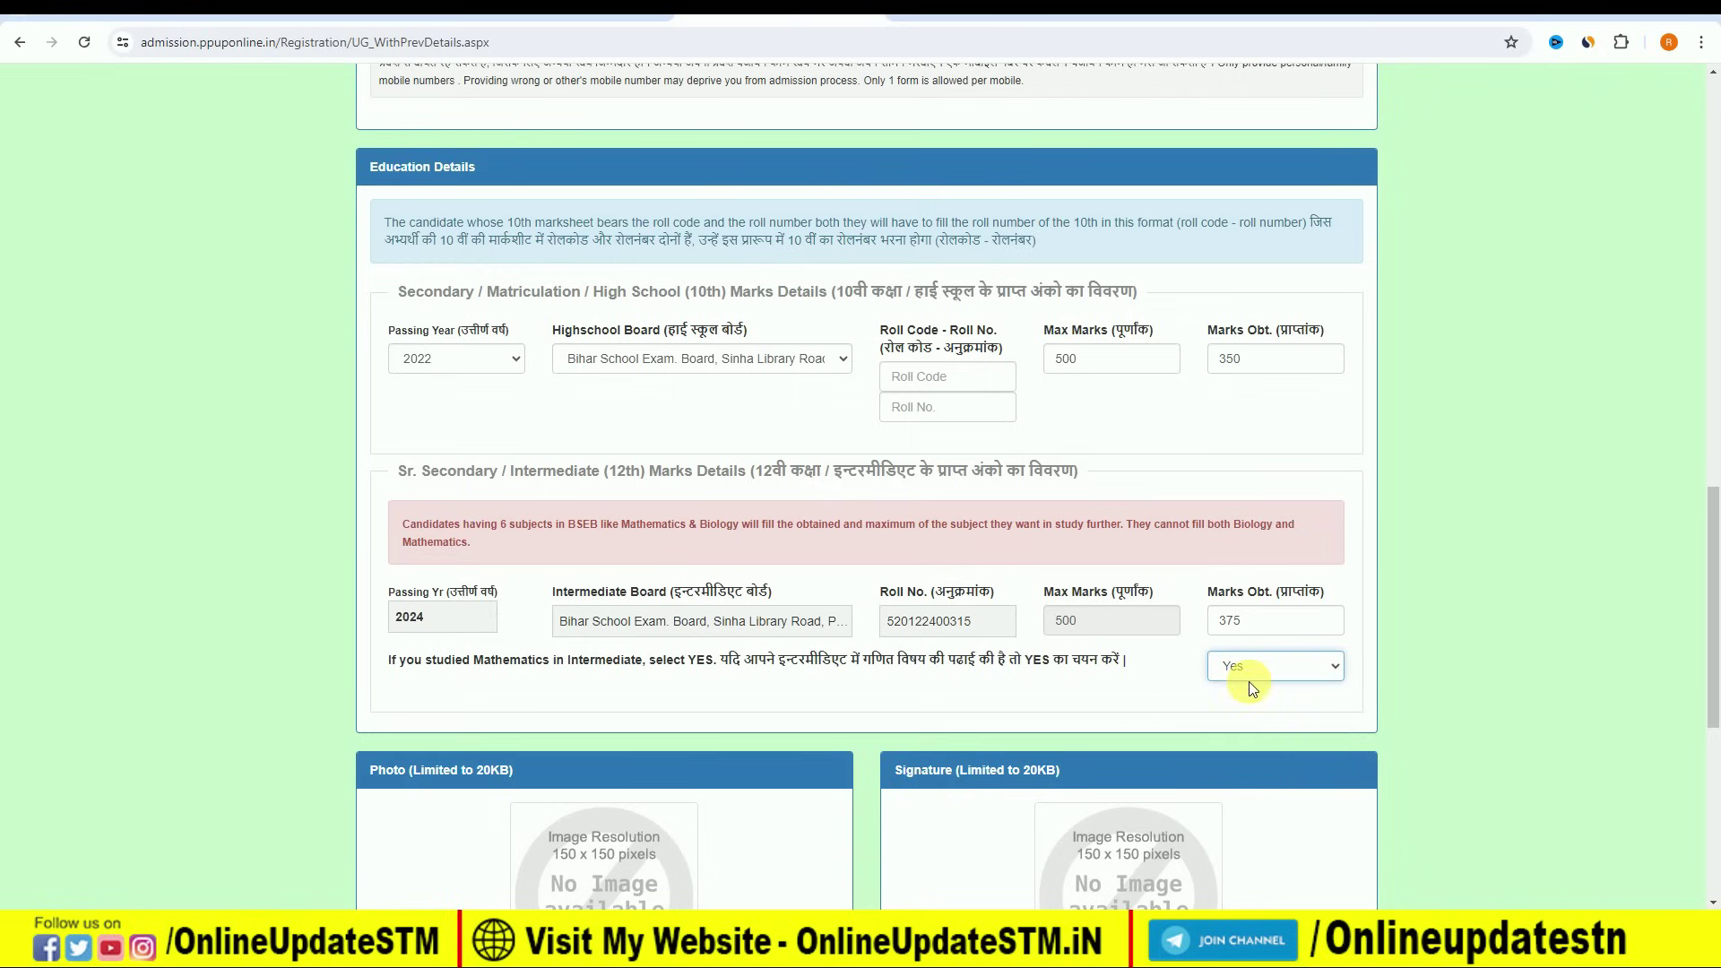
- Browse for the candidate's photo file and accept the declaration for completing the application
{"action": "scroll", "coordinate": [894, 723], "scroll_direction": "down", "scroll_amount": 6}
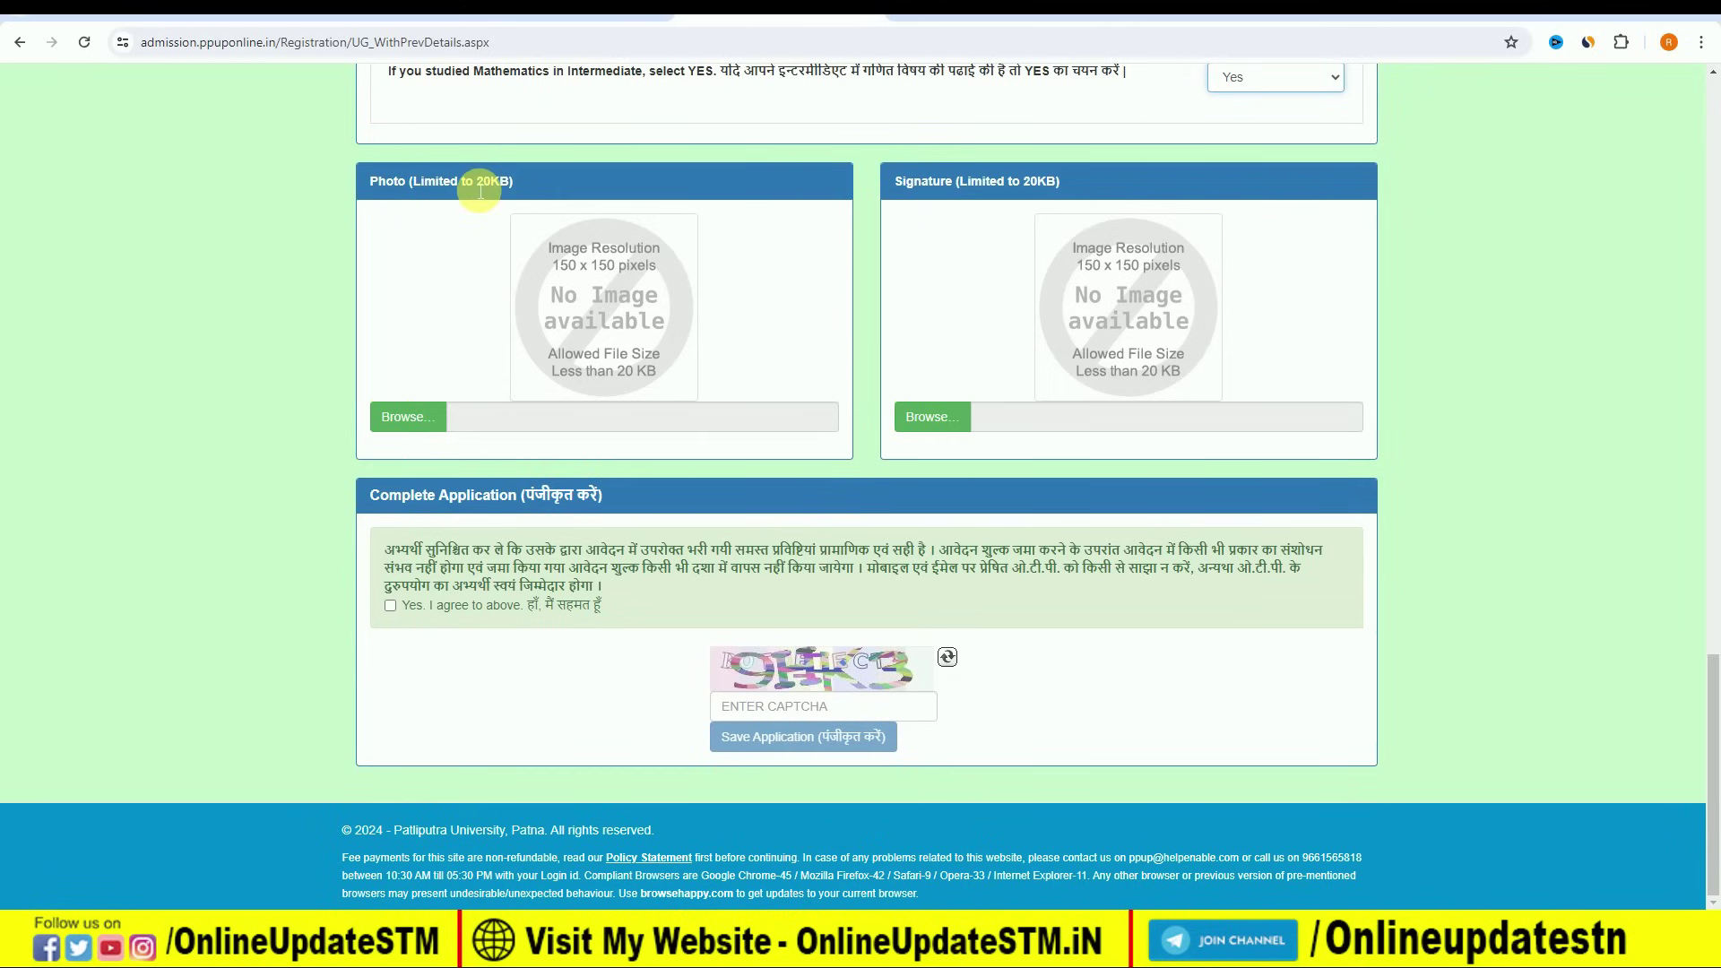
{"action": "left_click", "coordinate": [397, 419]}
{"action": "left_click", "coordinate": [389, 606]}
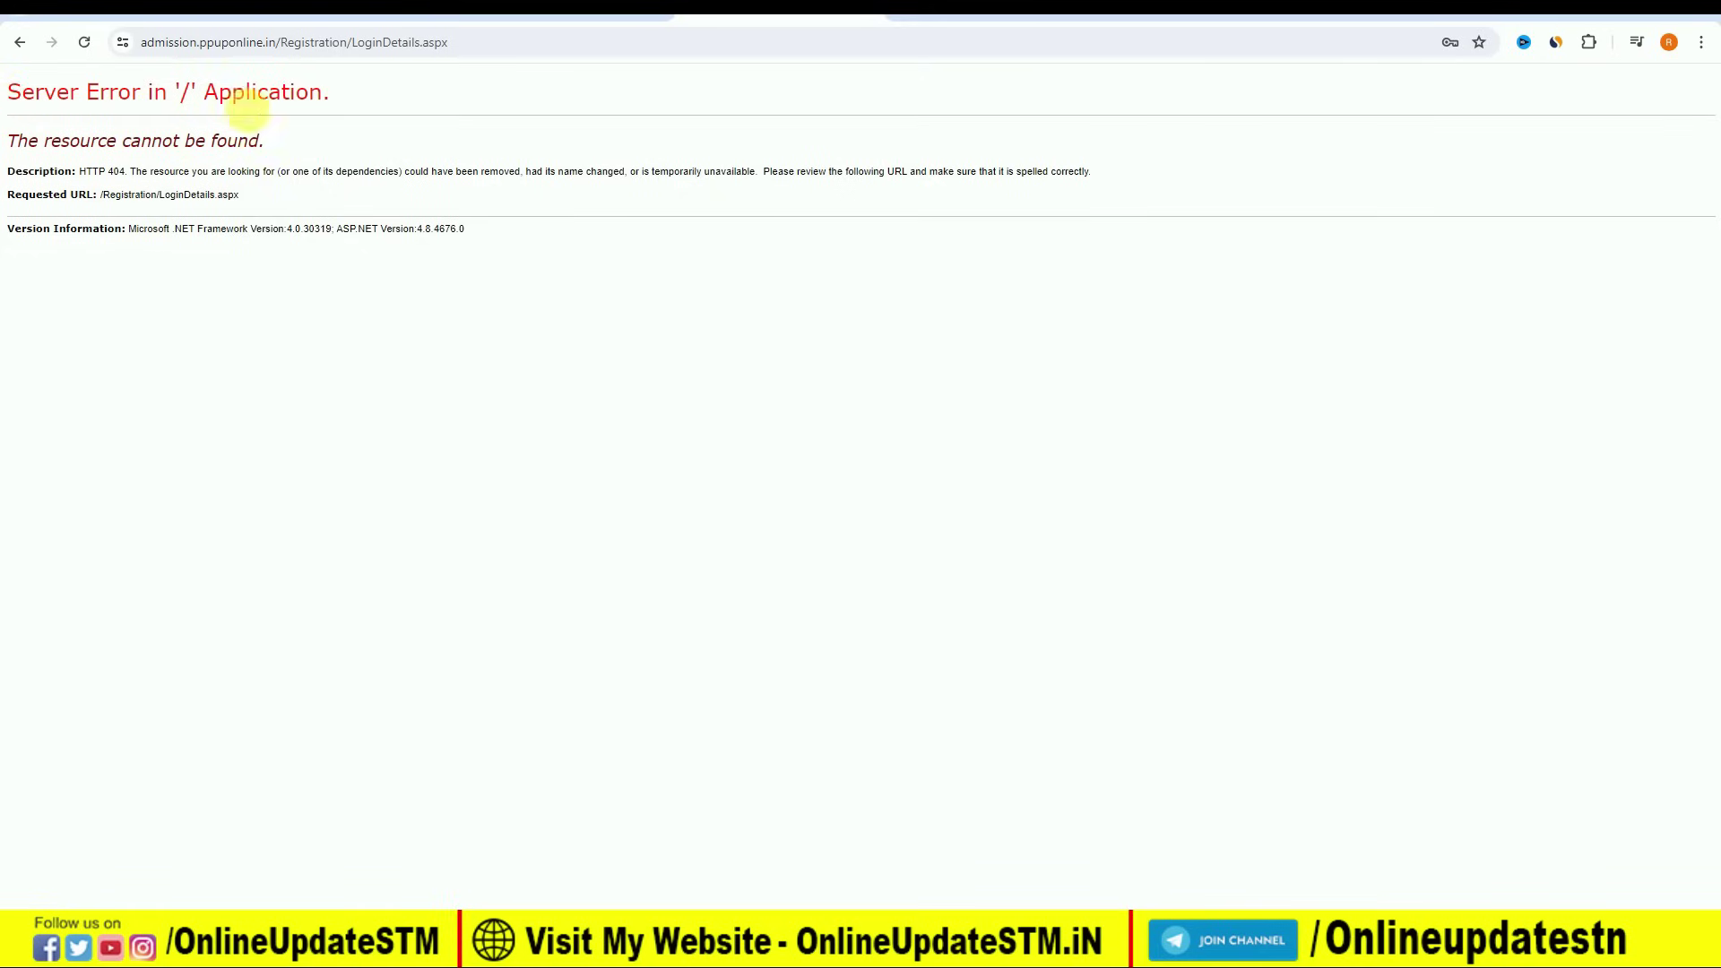
- Switch to the onlineupdatestm.in admission article, follow its Applicant Login link and log in to the admissions portal
{"action": "left_click", "coordinate": [15, 45]}
{"action": "left_click", "coordinate": [564, 9]}
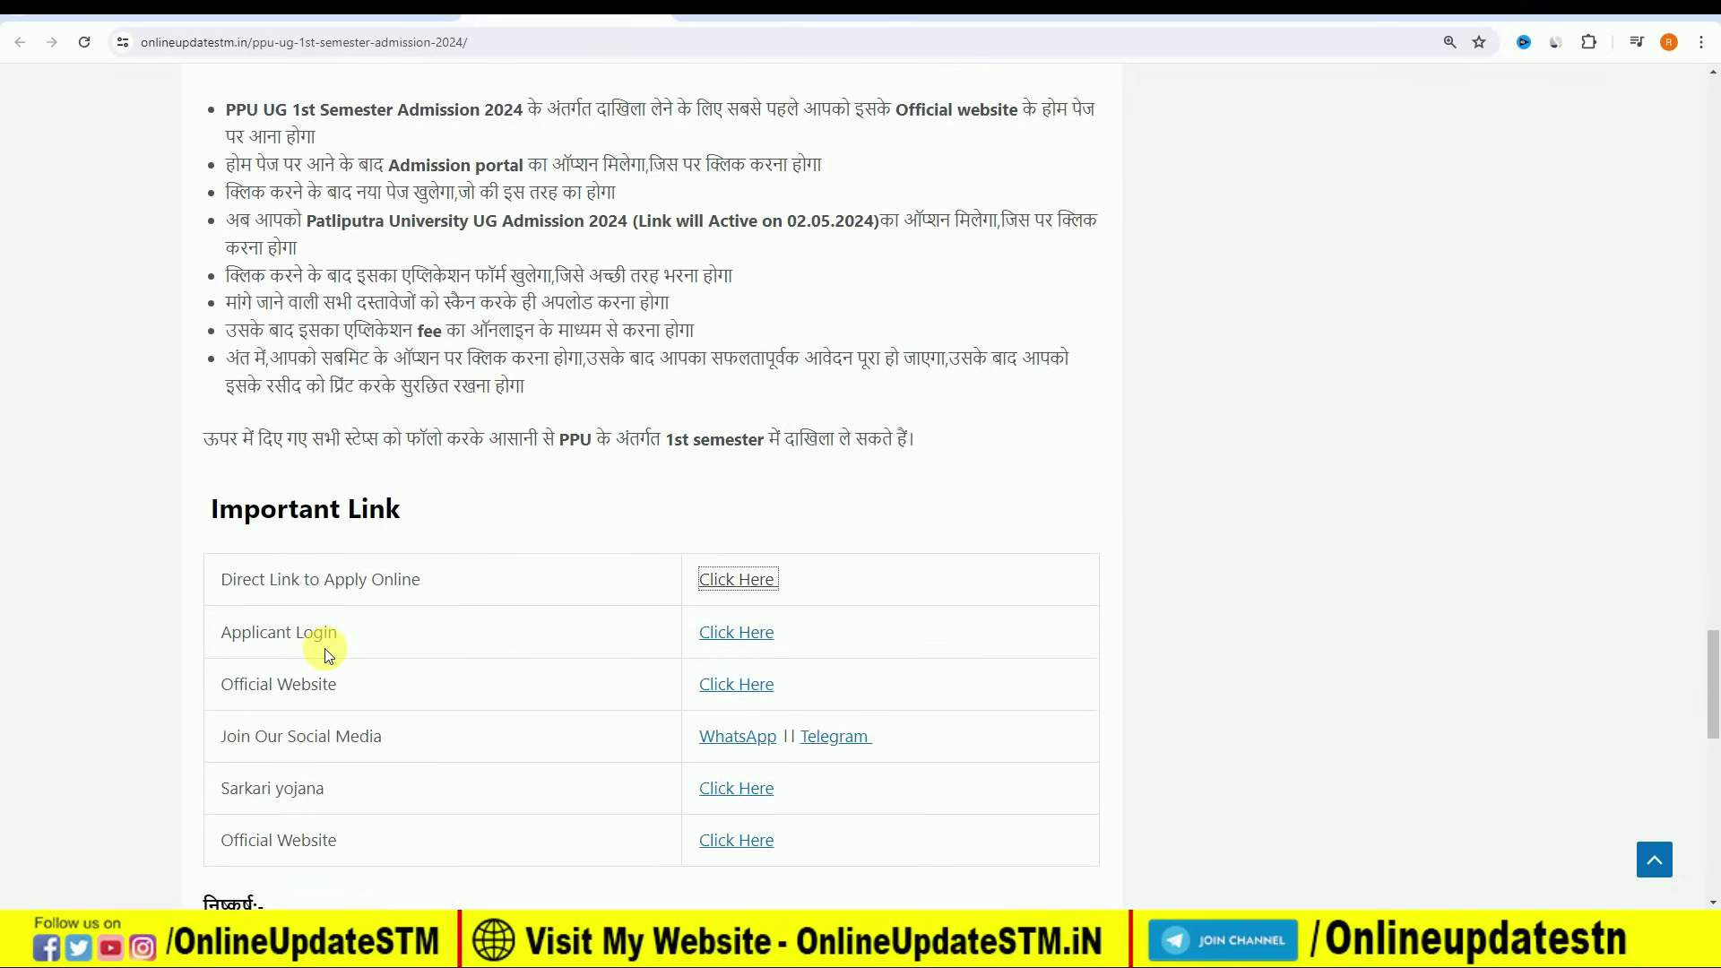
{"action": "left_click_drag", "start_coordinate": [232, 642], "coordinate": [323, 638]}
{"action": "left_click", "coordinate": [736, 632]}
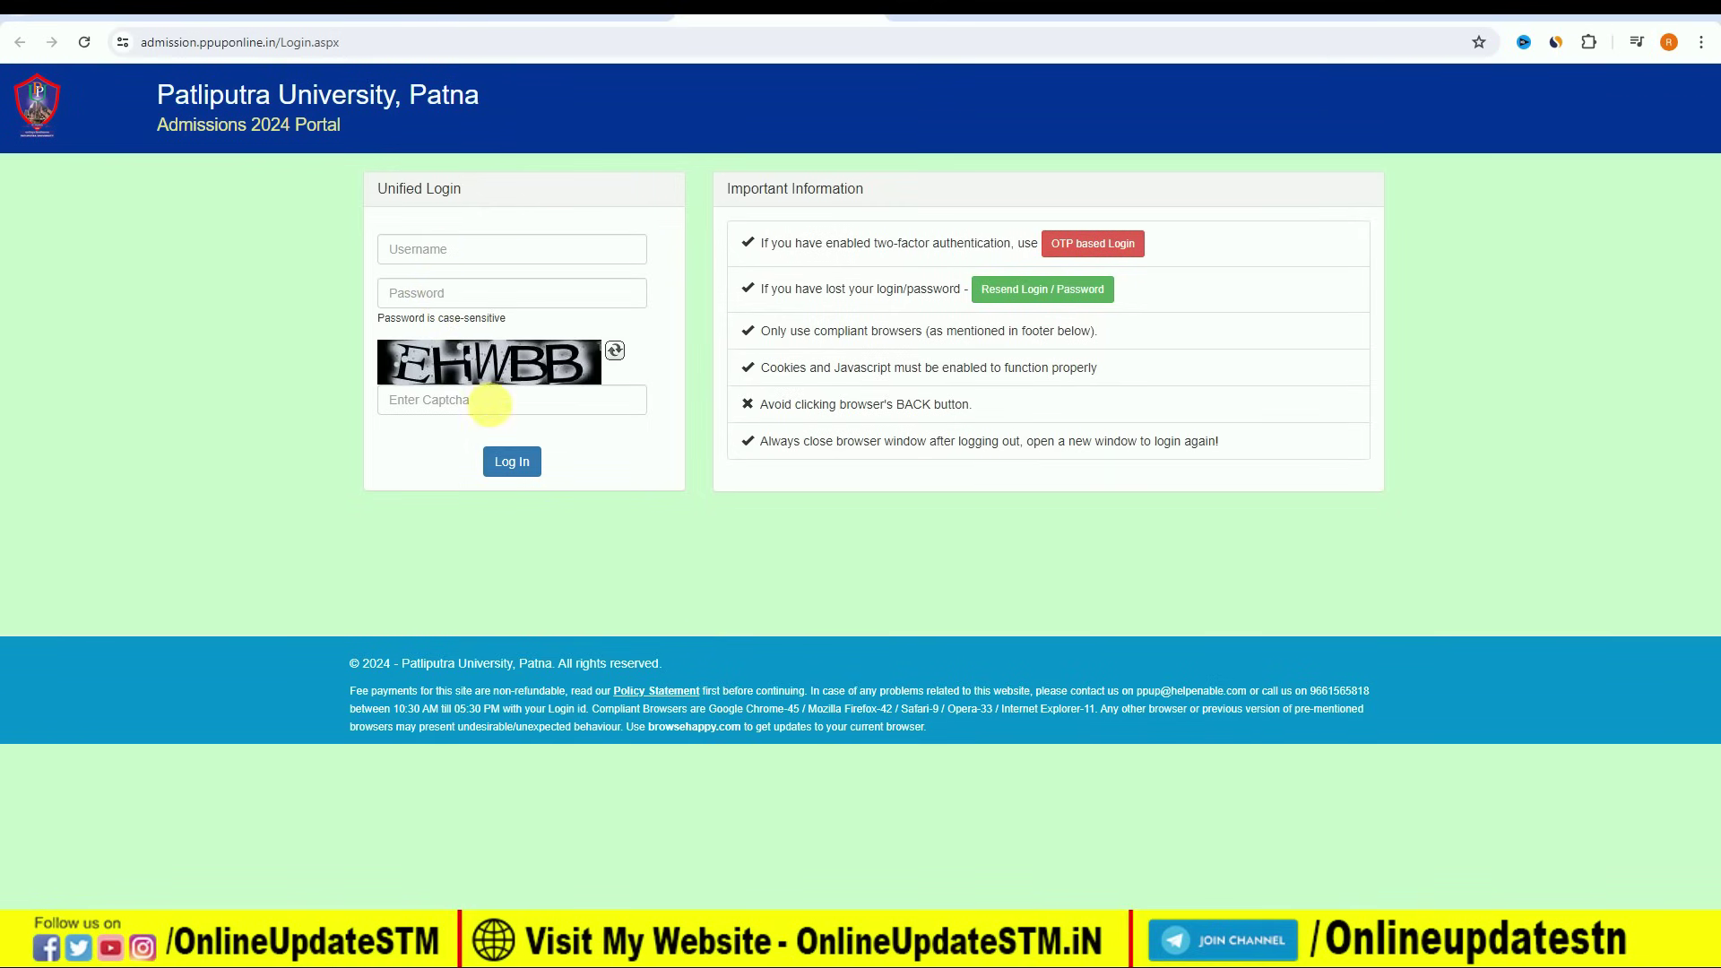
{"action": "left_click", "coordinate": [522, 469]}
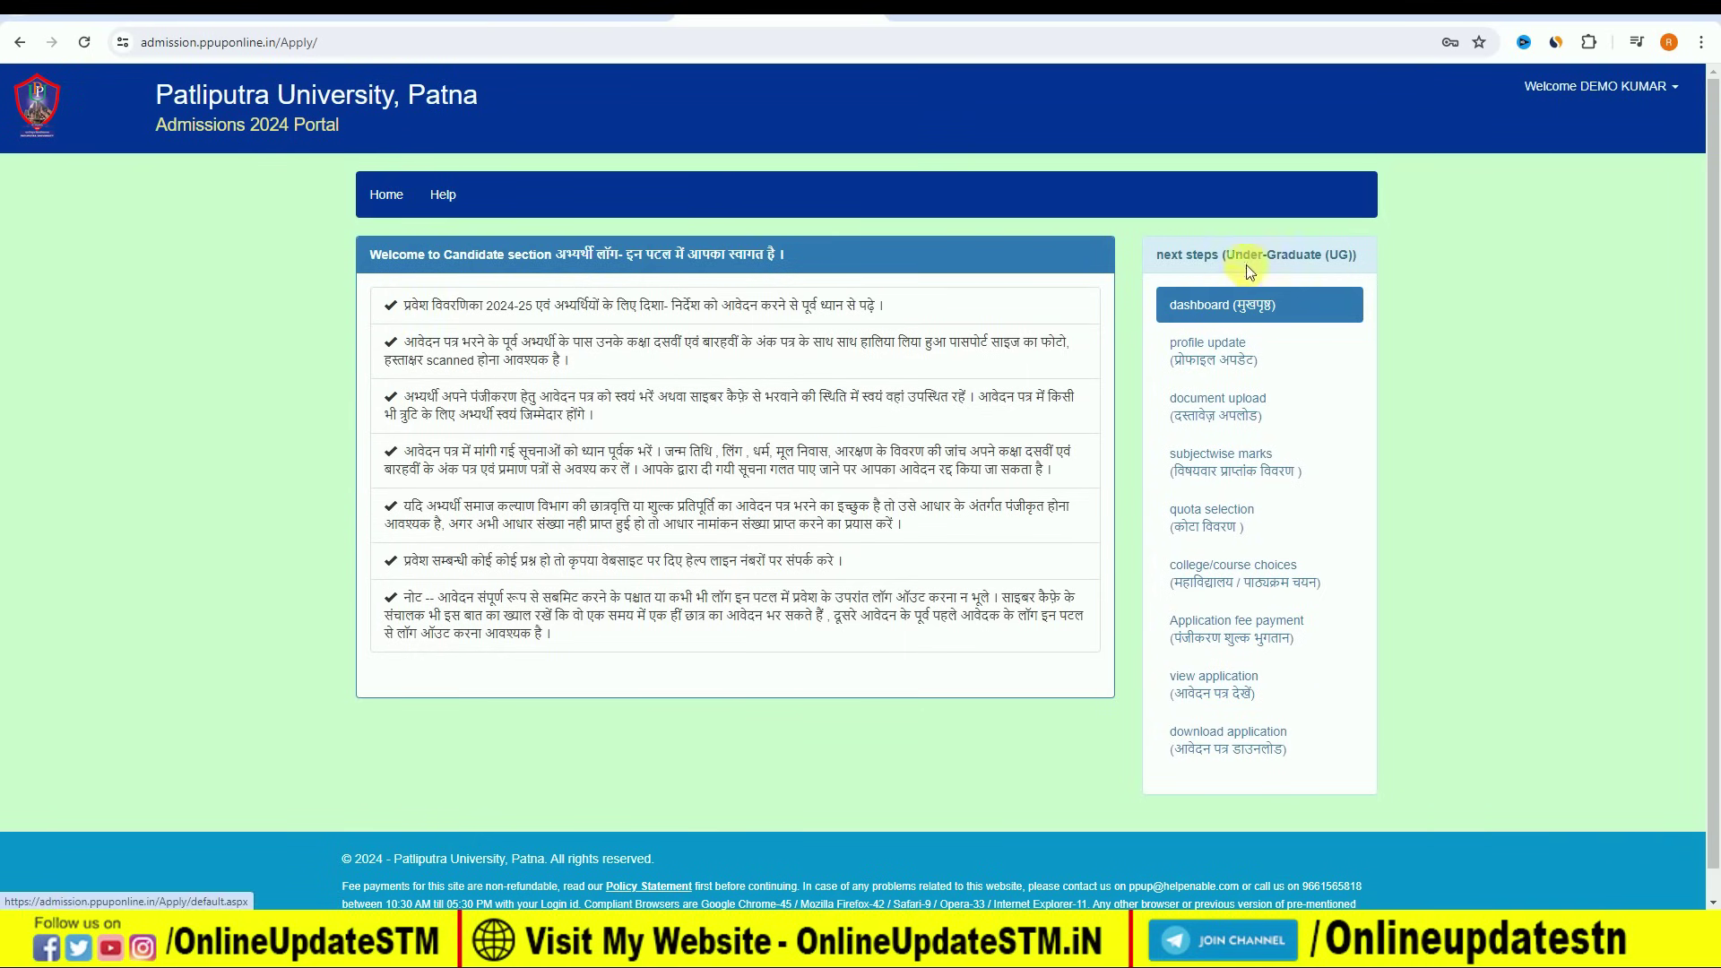
- Open the profile update form and submit it to proceed to the photo and signature upload
{"action": "left_click", "coordinate": [1206, 354]}
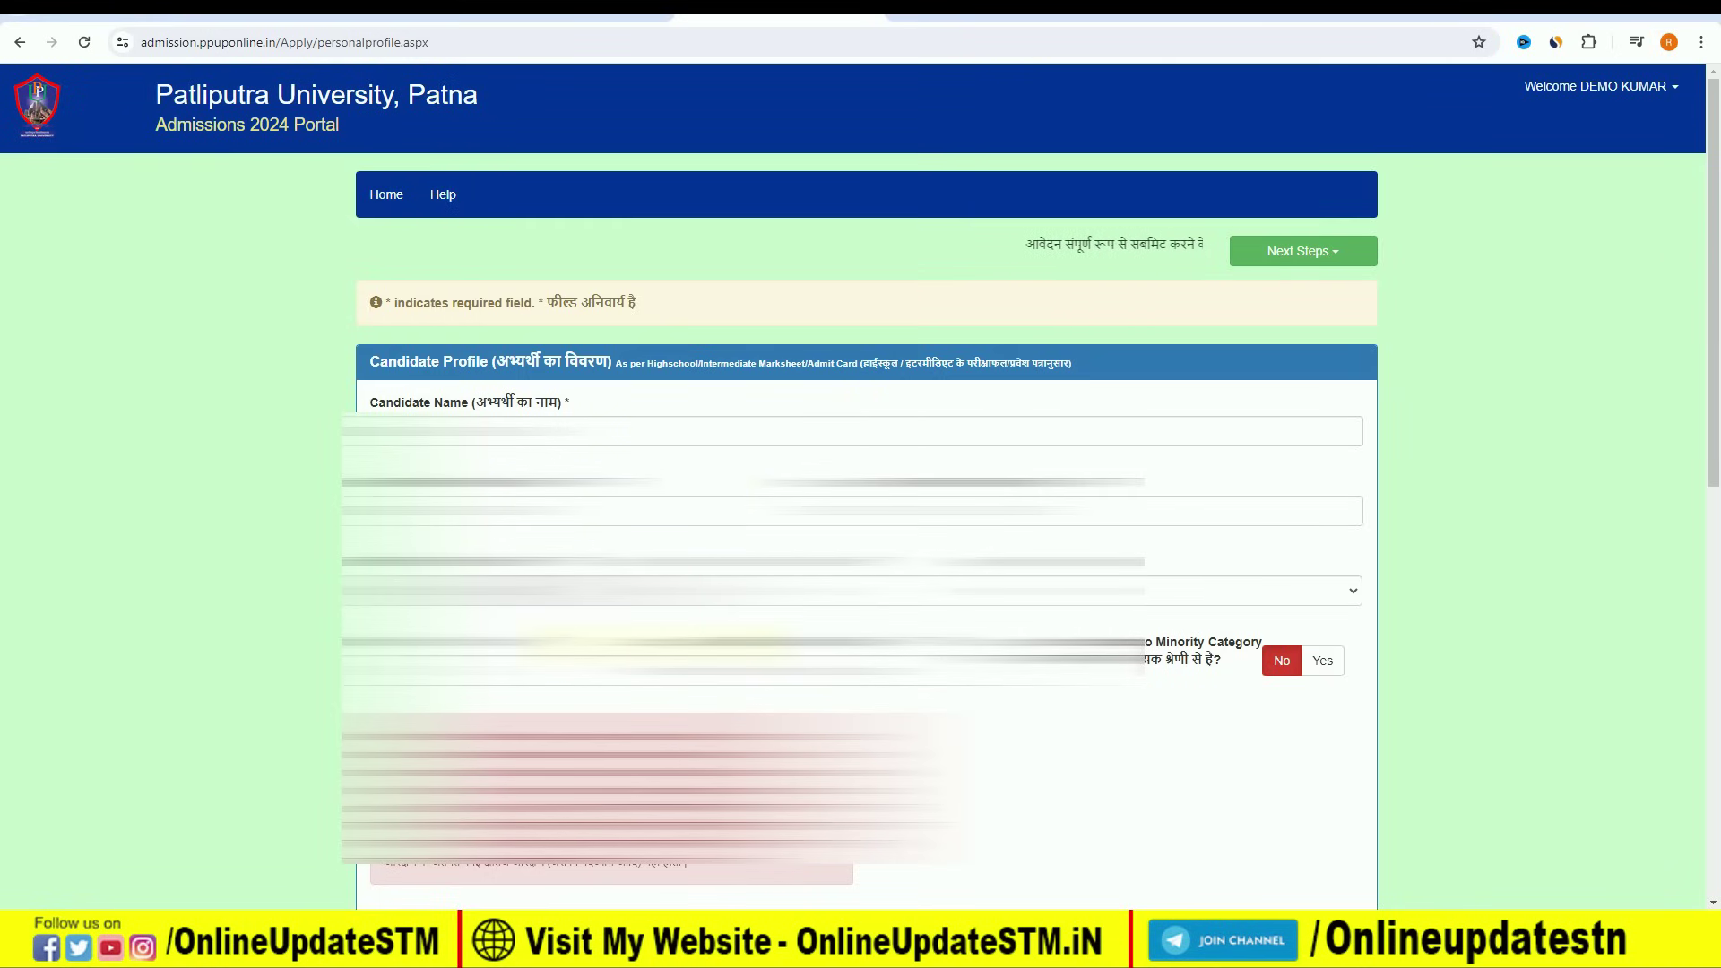
{"action": "scroll", "coordinate": [860, 484], "scroll_direction": "down", "scroll_amount": 10}
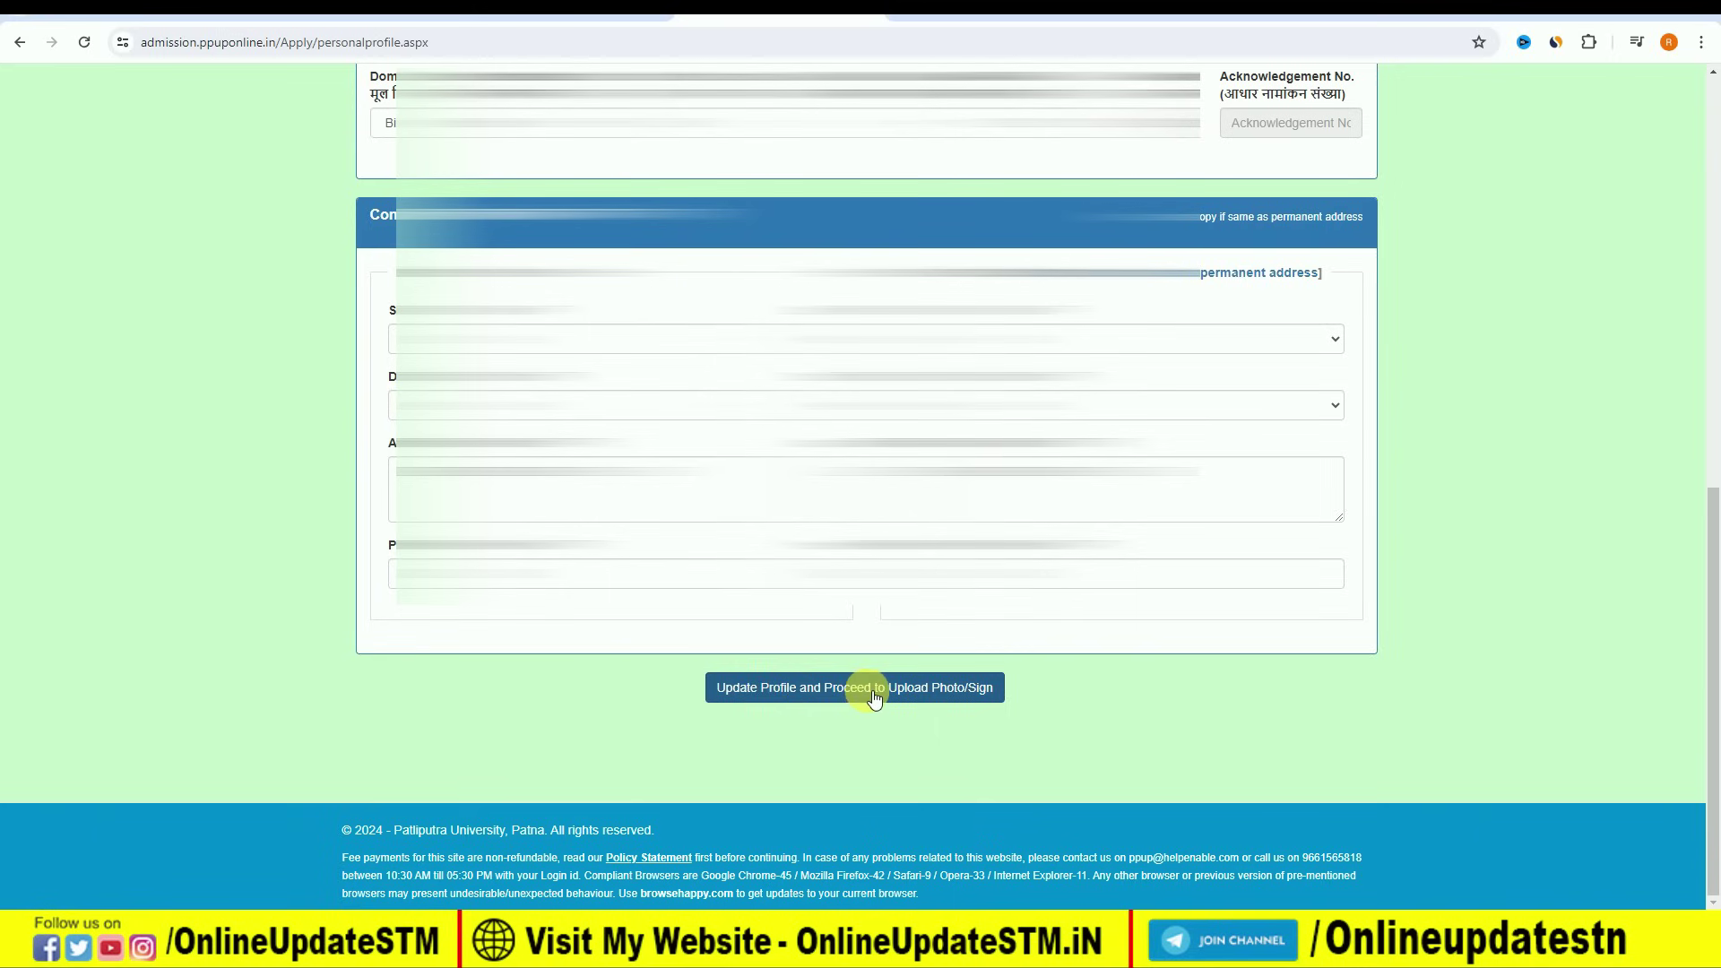
{"action": "left_click", "coordinate": [933, 698]}
- Open the document upload page and submit its files to continue to the subject details
{"action": "left_click", "coordinate": [1335, 250]}
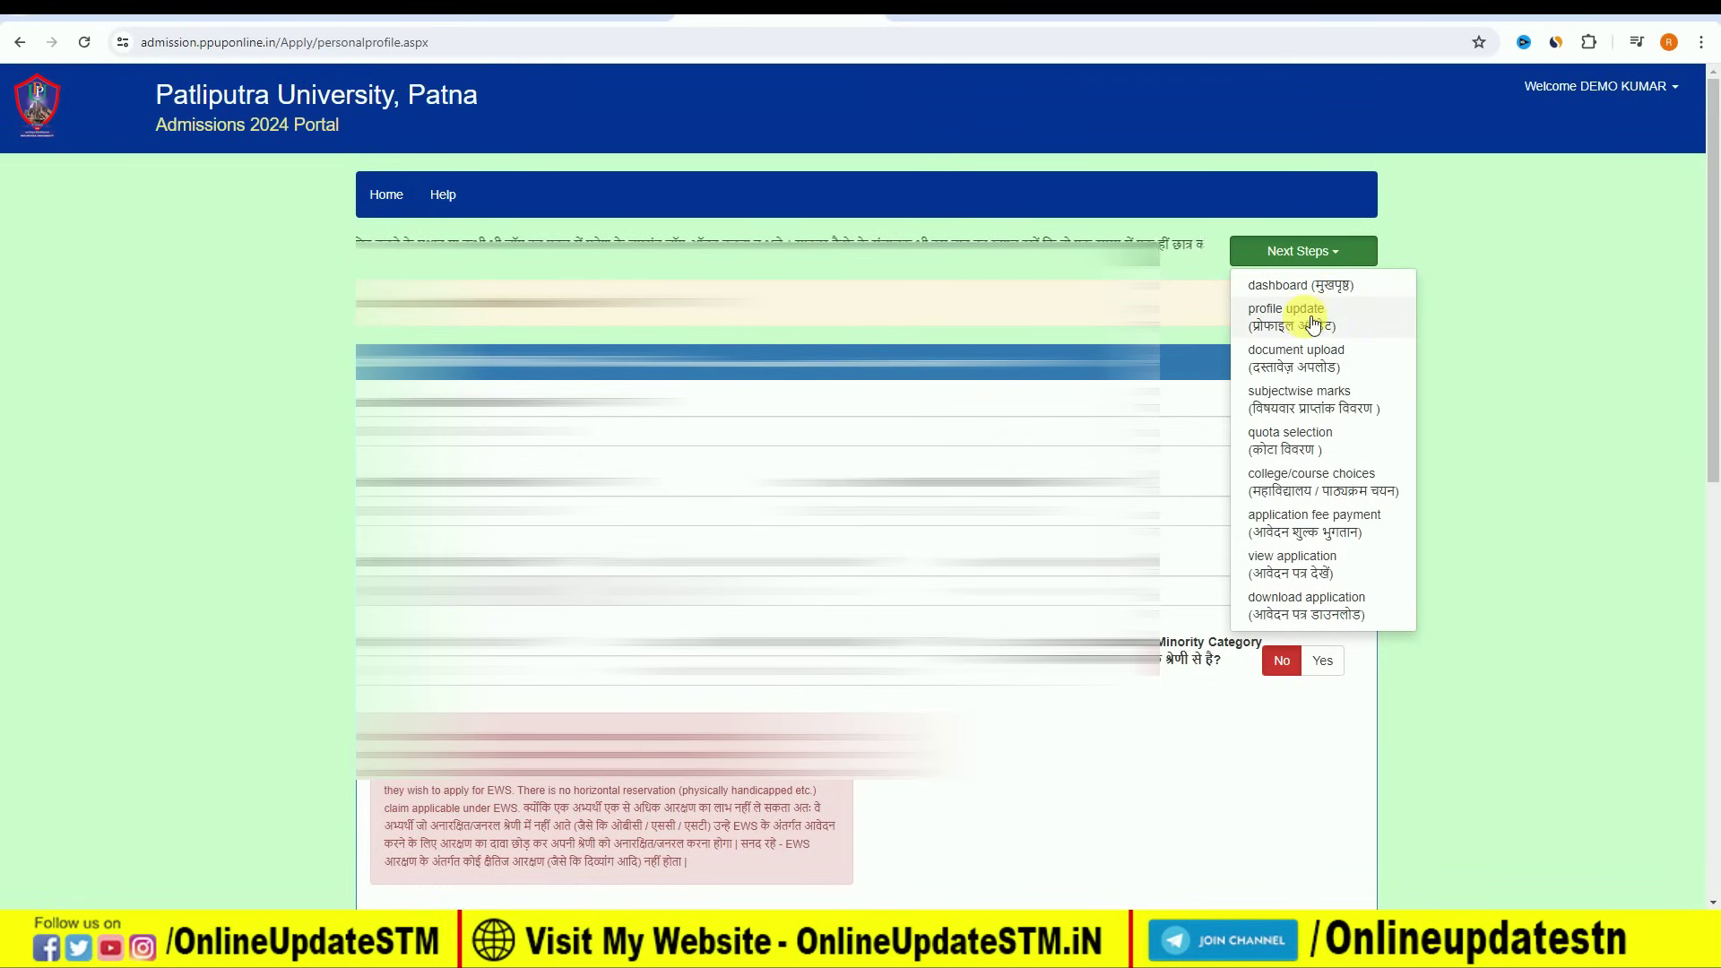
{"action": "left_click", "coordinate": [1301, 360]}
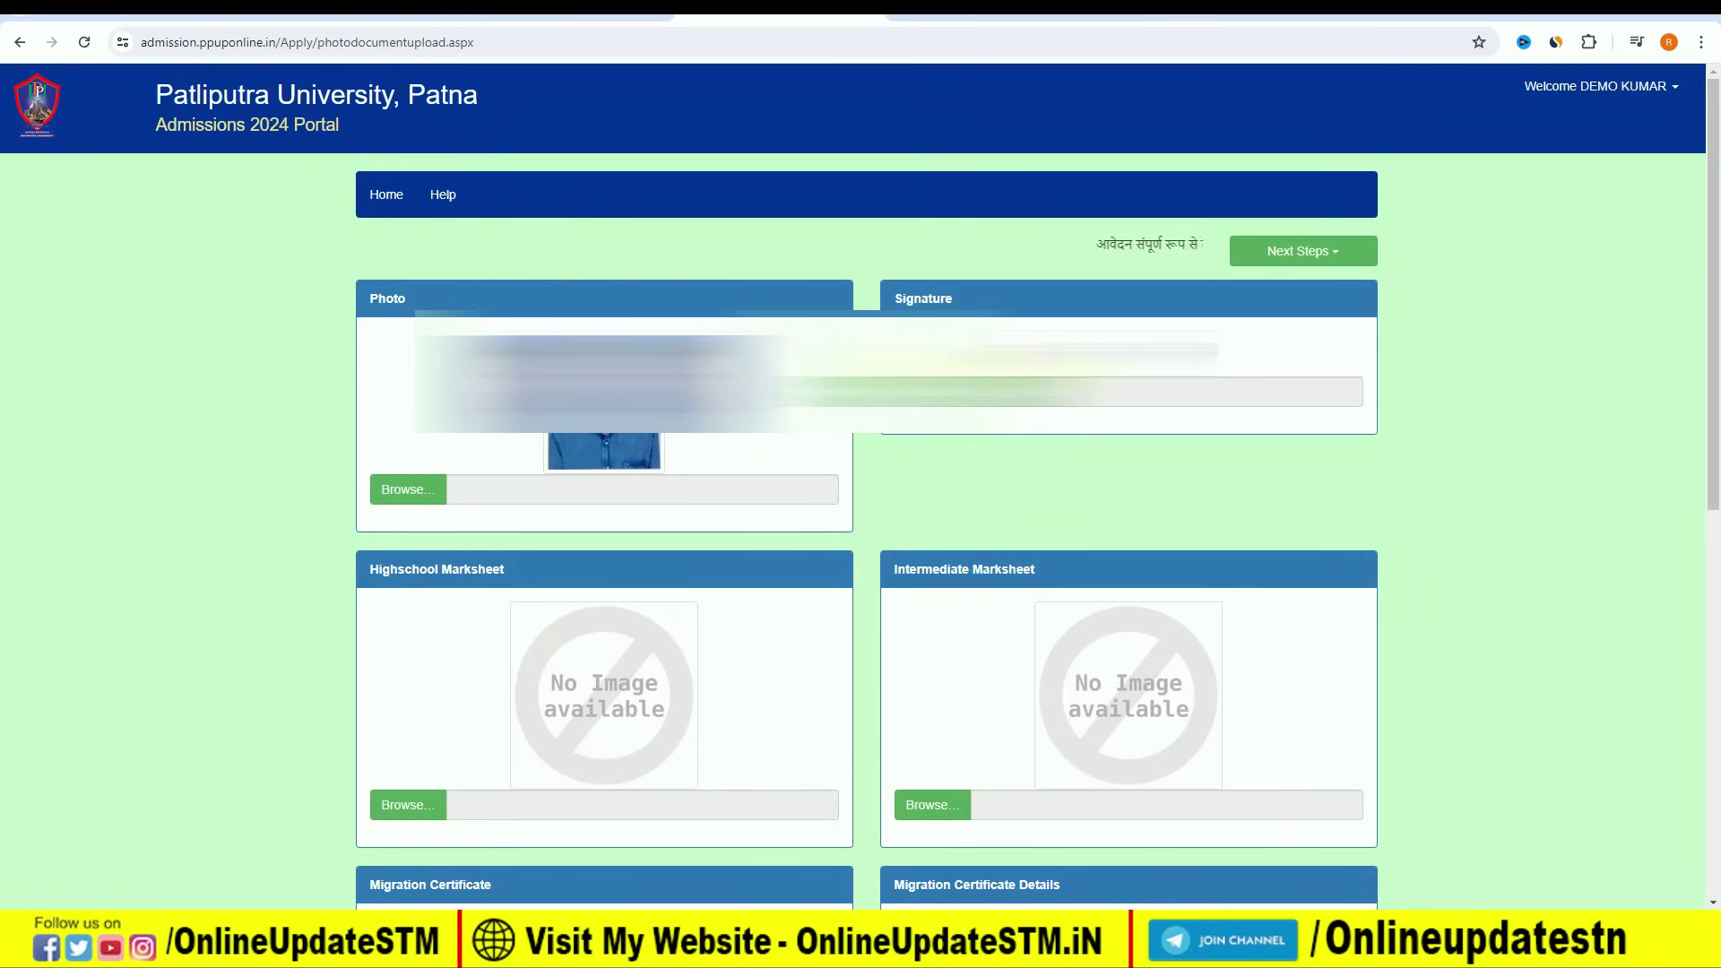
{"action": "scroll", "coordinate": [653, 492], "scroll_direction": "down", "scroll_amount": 5}
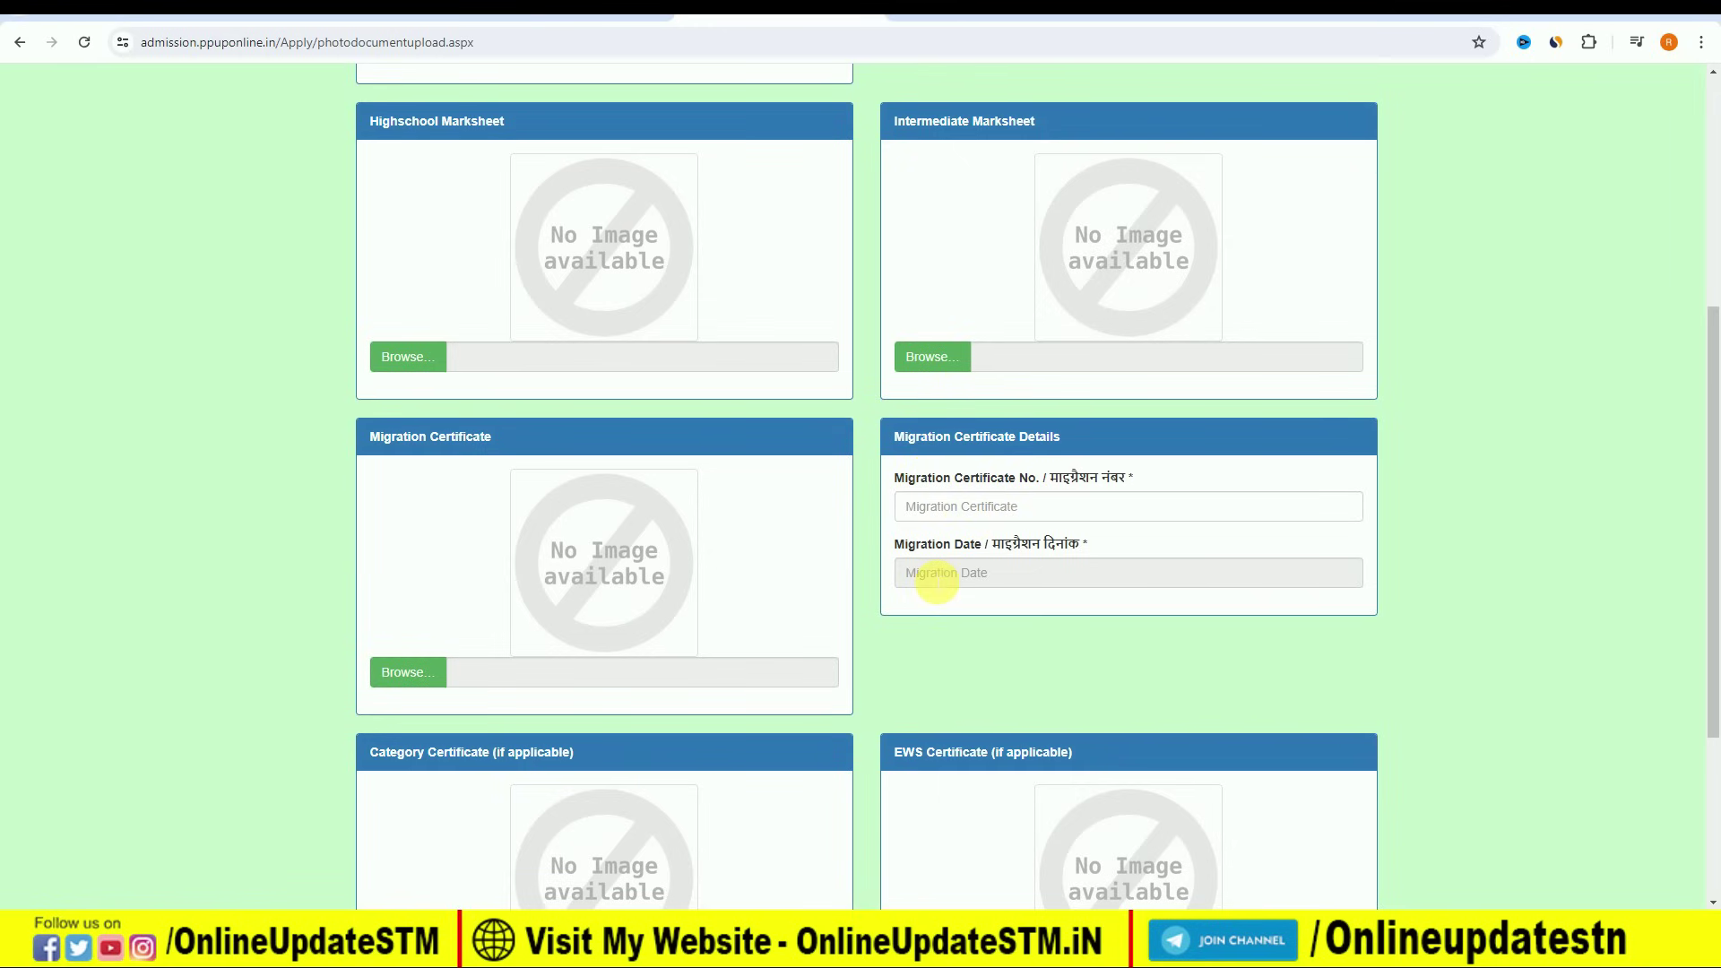
{"action": "scroll", "coordinate": [723, 697], "scroll_direction": "down", "scroll_amount": 3}
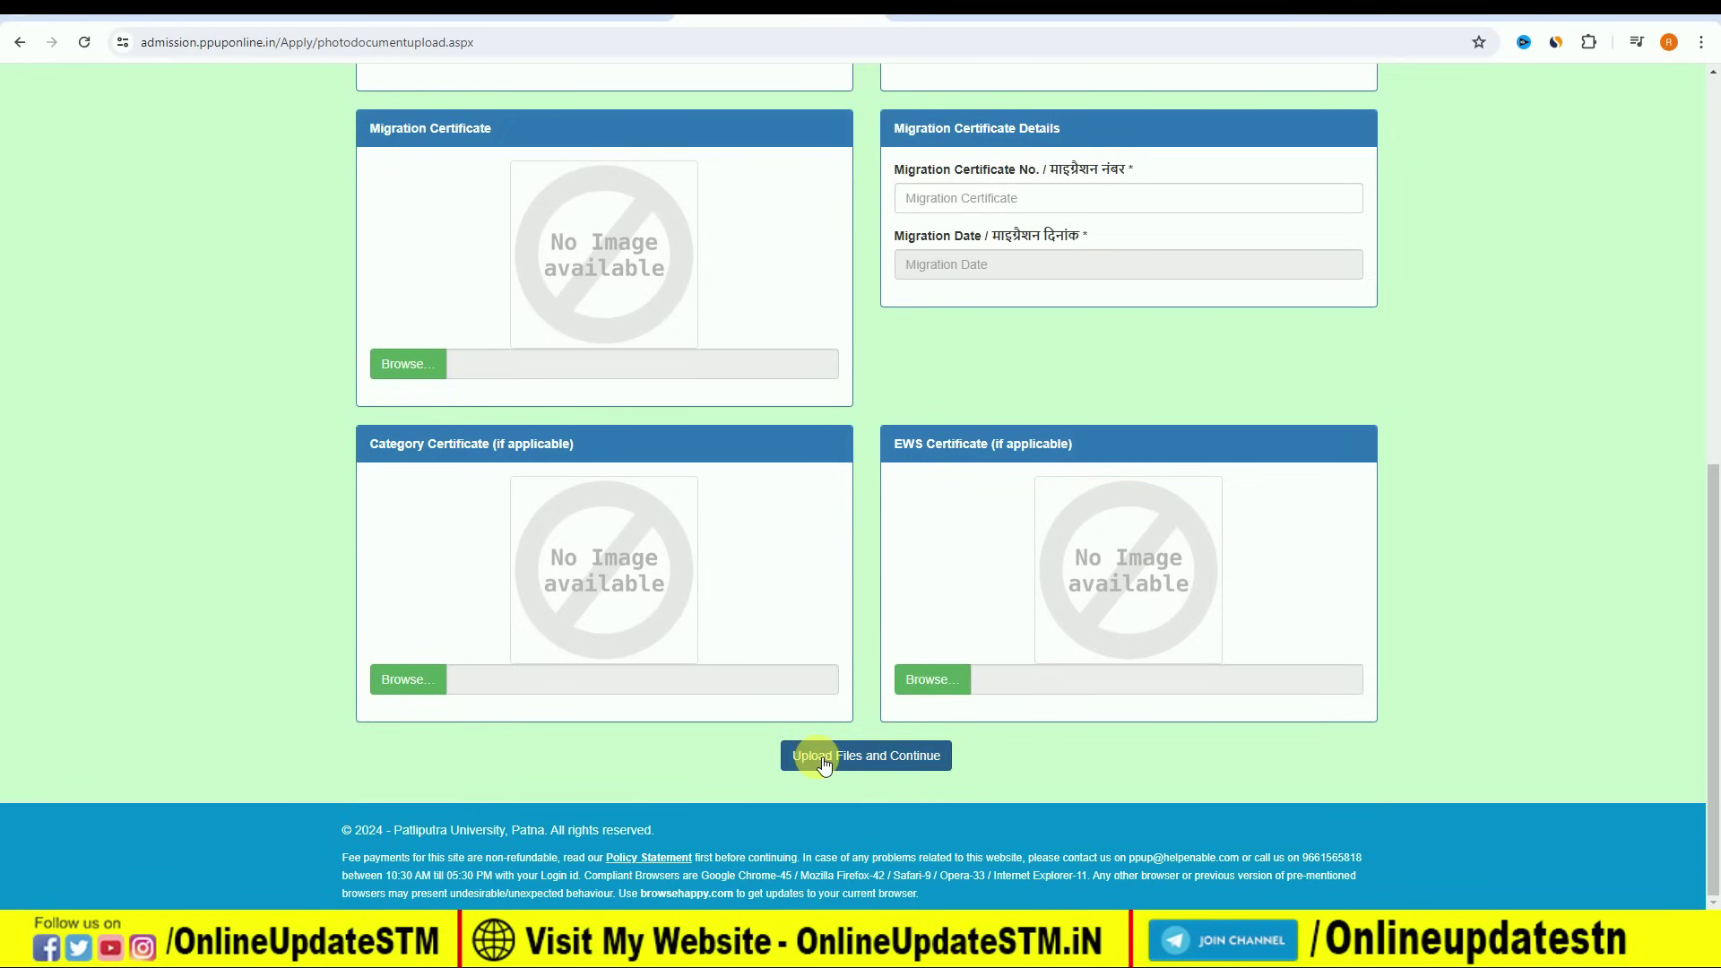
{"action": "left_click", "coordinate": [908, 762]}
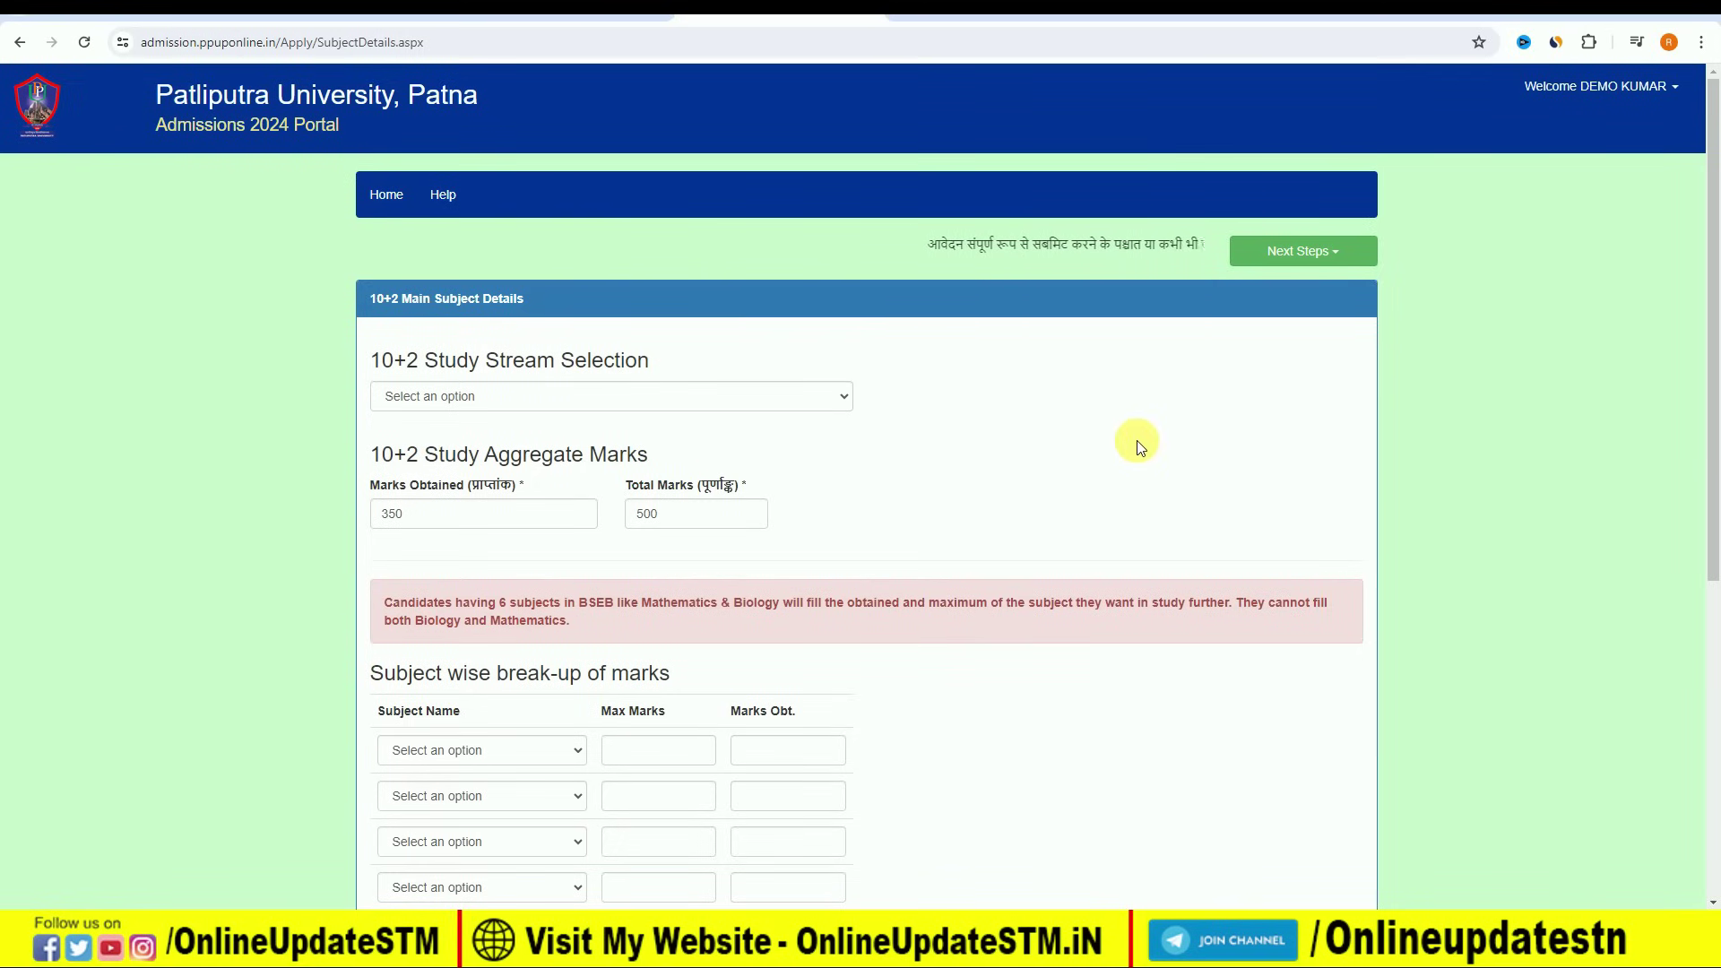
- Set the 10+2 study stream to Science and add Chemistry with 70 marks obtained as the first subject
{"action": "left_click", "coordinate": [586, 397]}
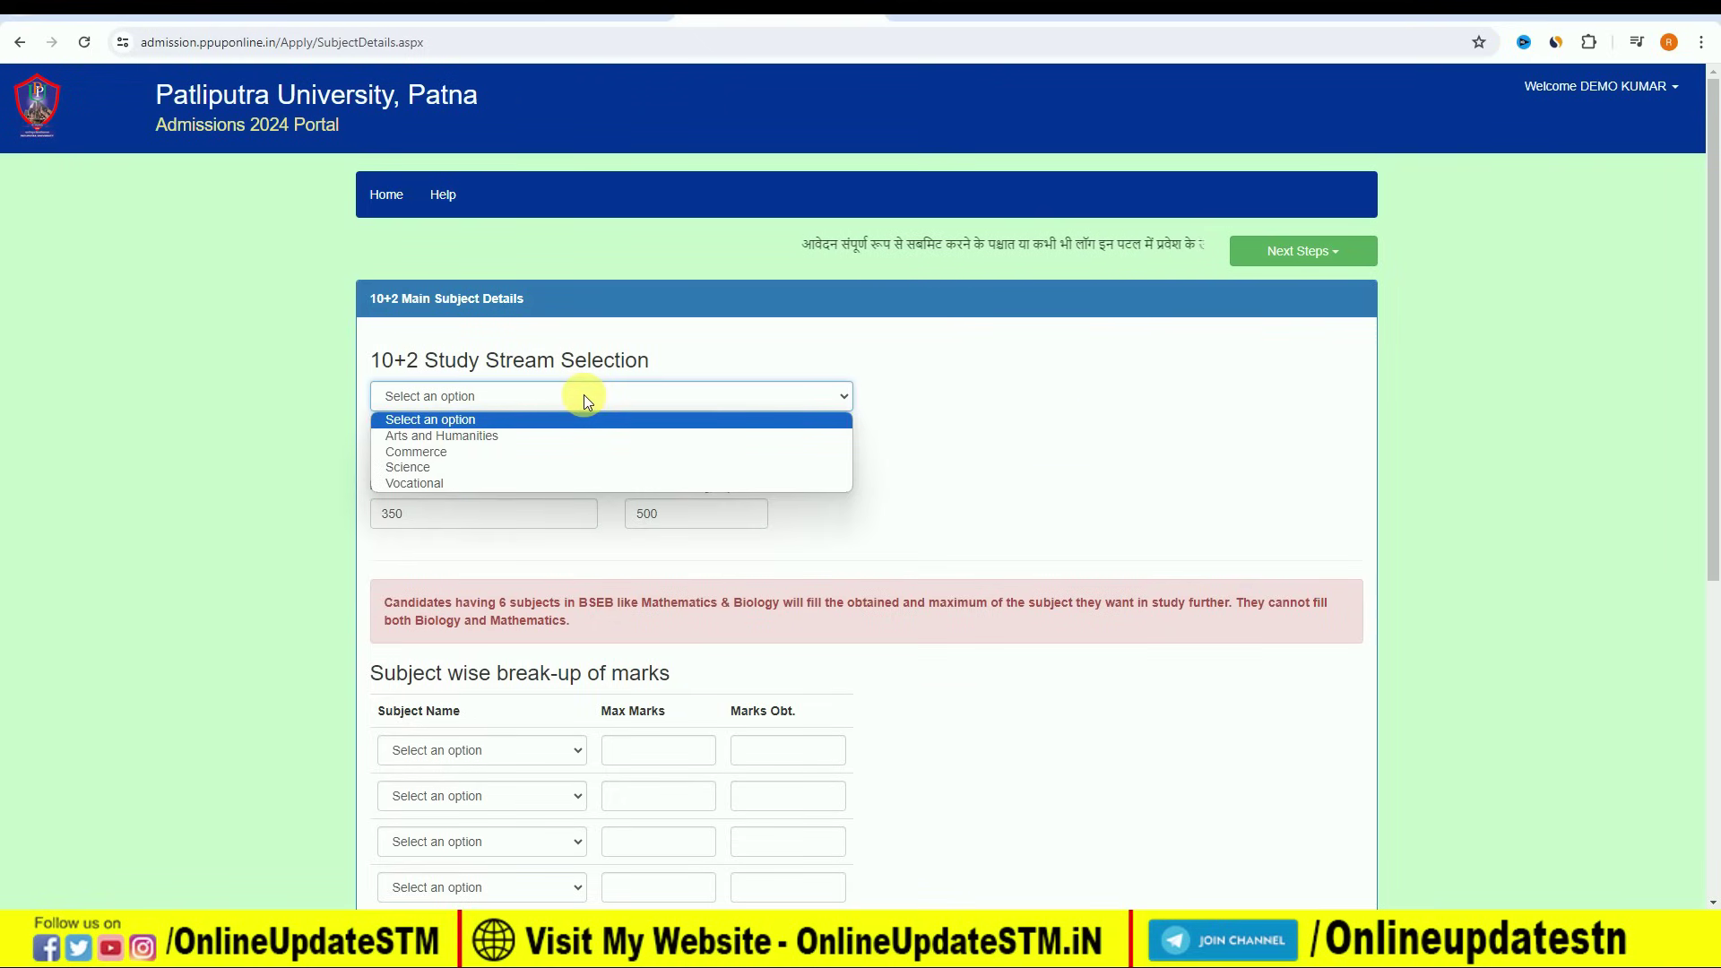
{"action": "left_click", "coordinate": [495, 467]}
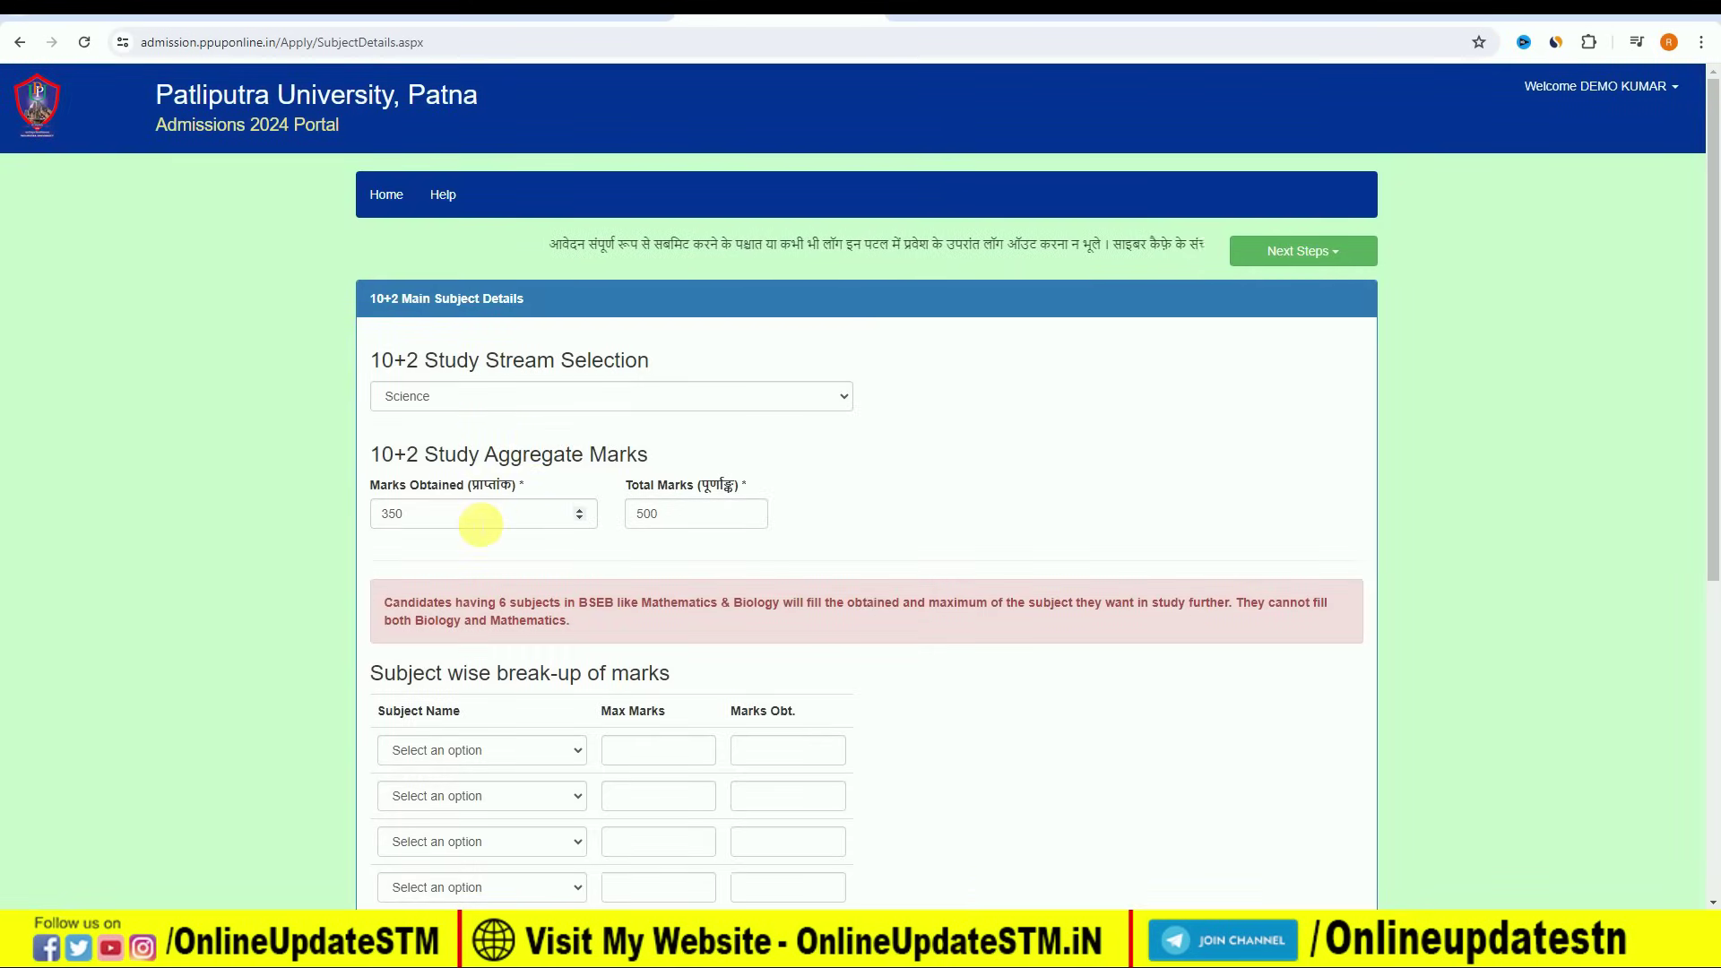
{"action": "scroll", "coordinate": [952, 568], "scroll_direction": "down", "scroll_amount": 4}
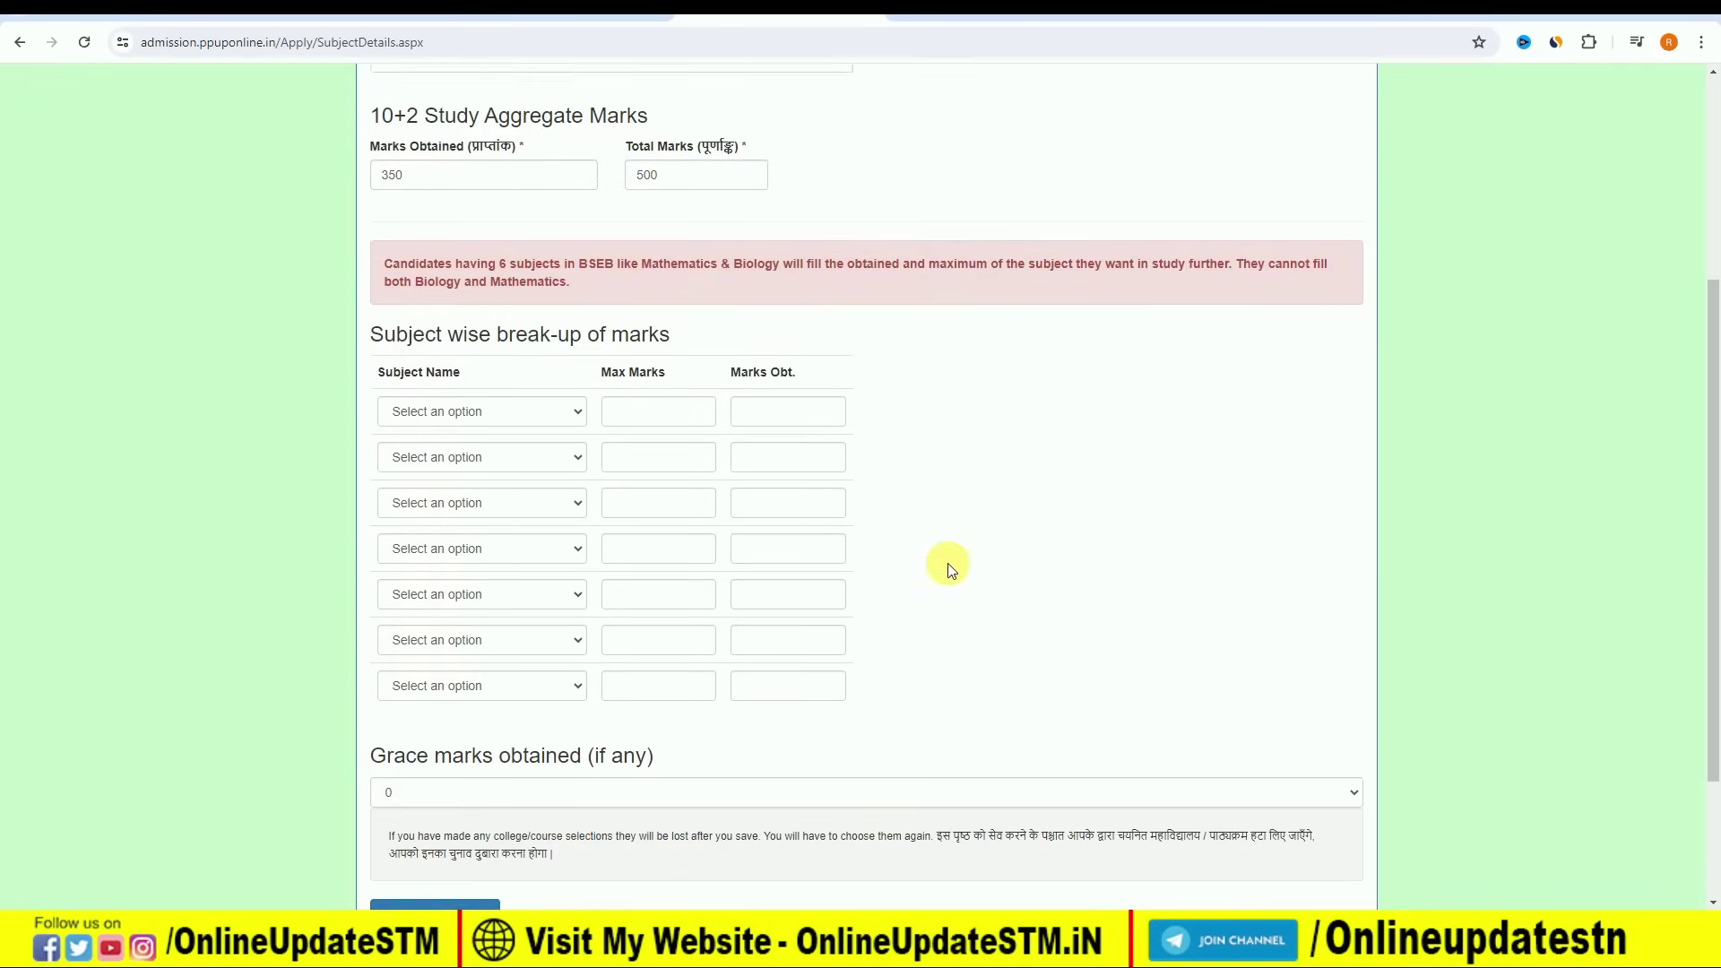
{"action": "left_click", "coordinate": [446, 394]}
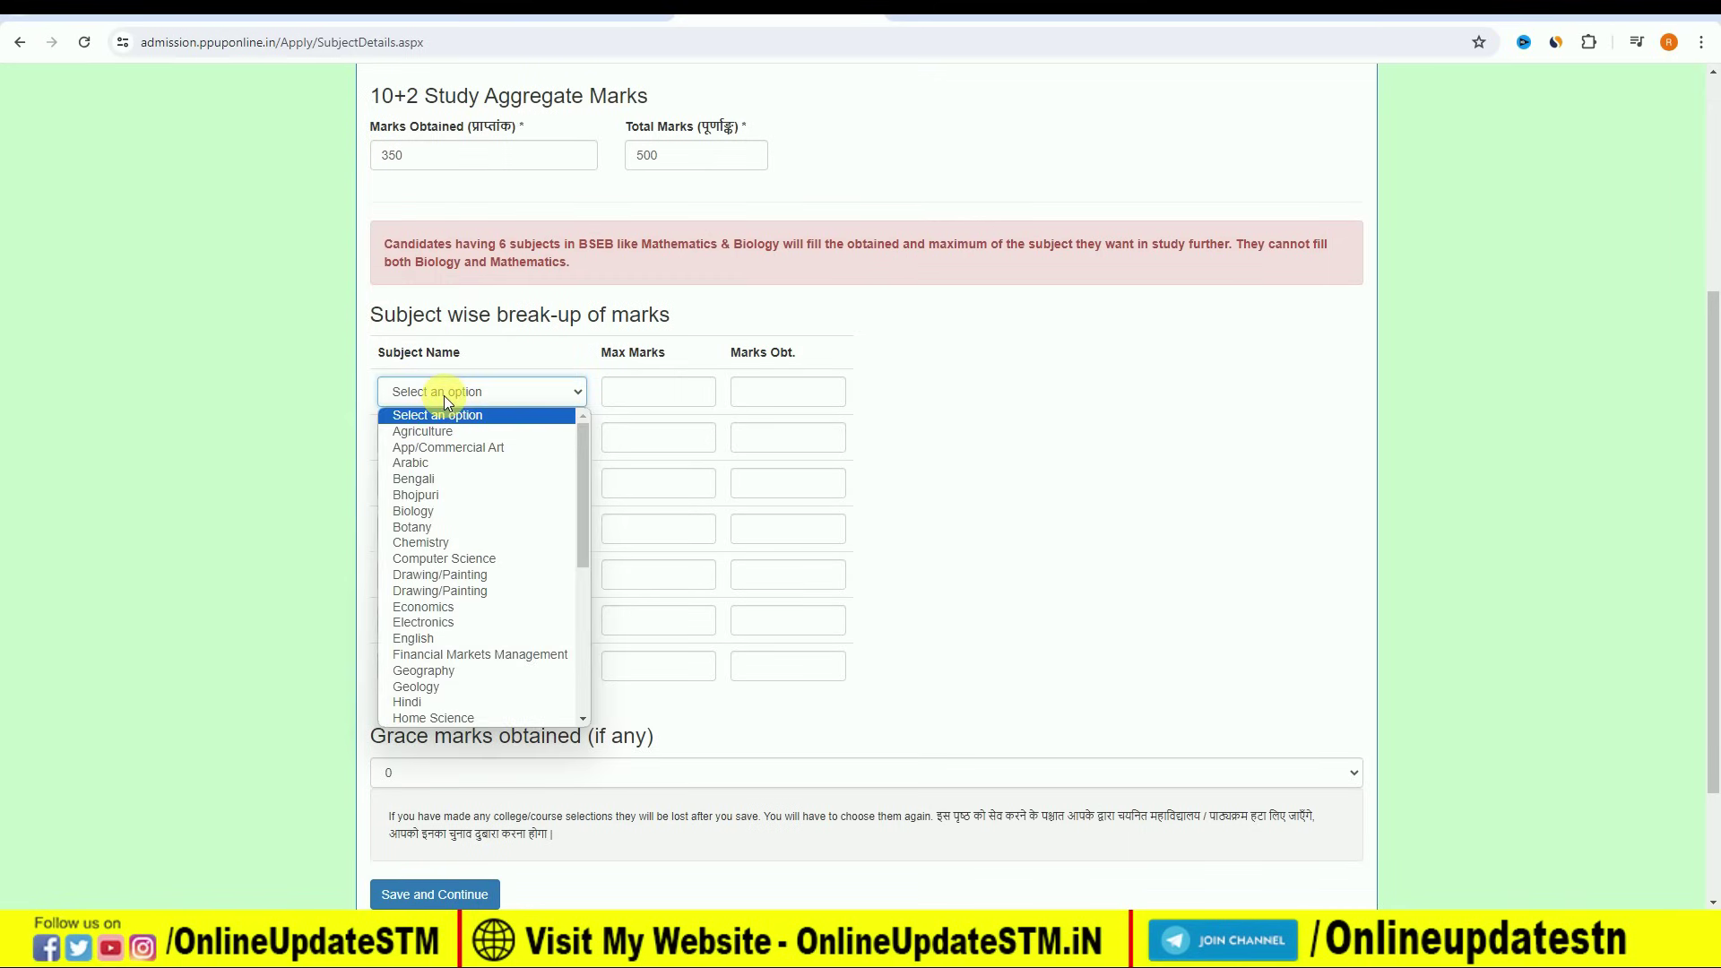
{"action": "left_click", "coordinate": [439, 541]}
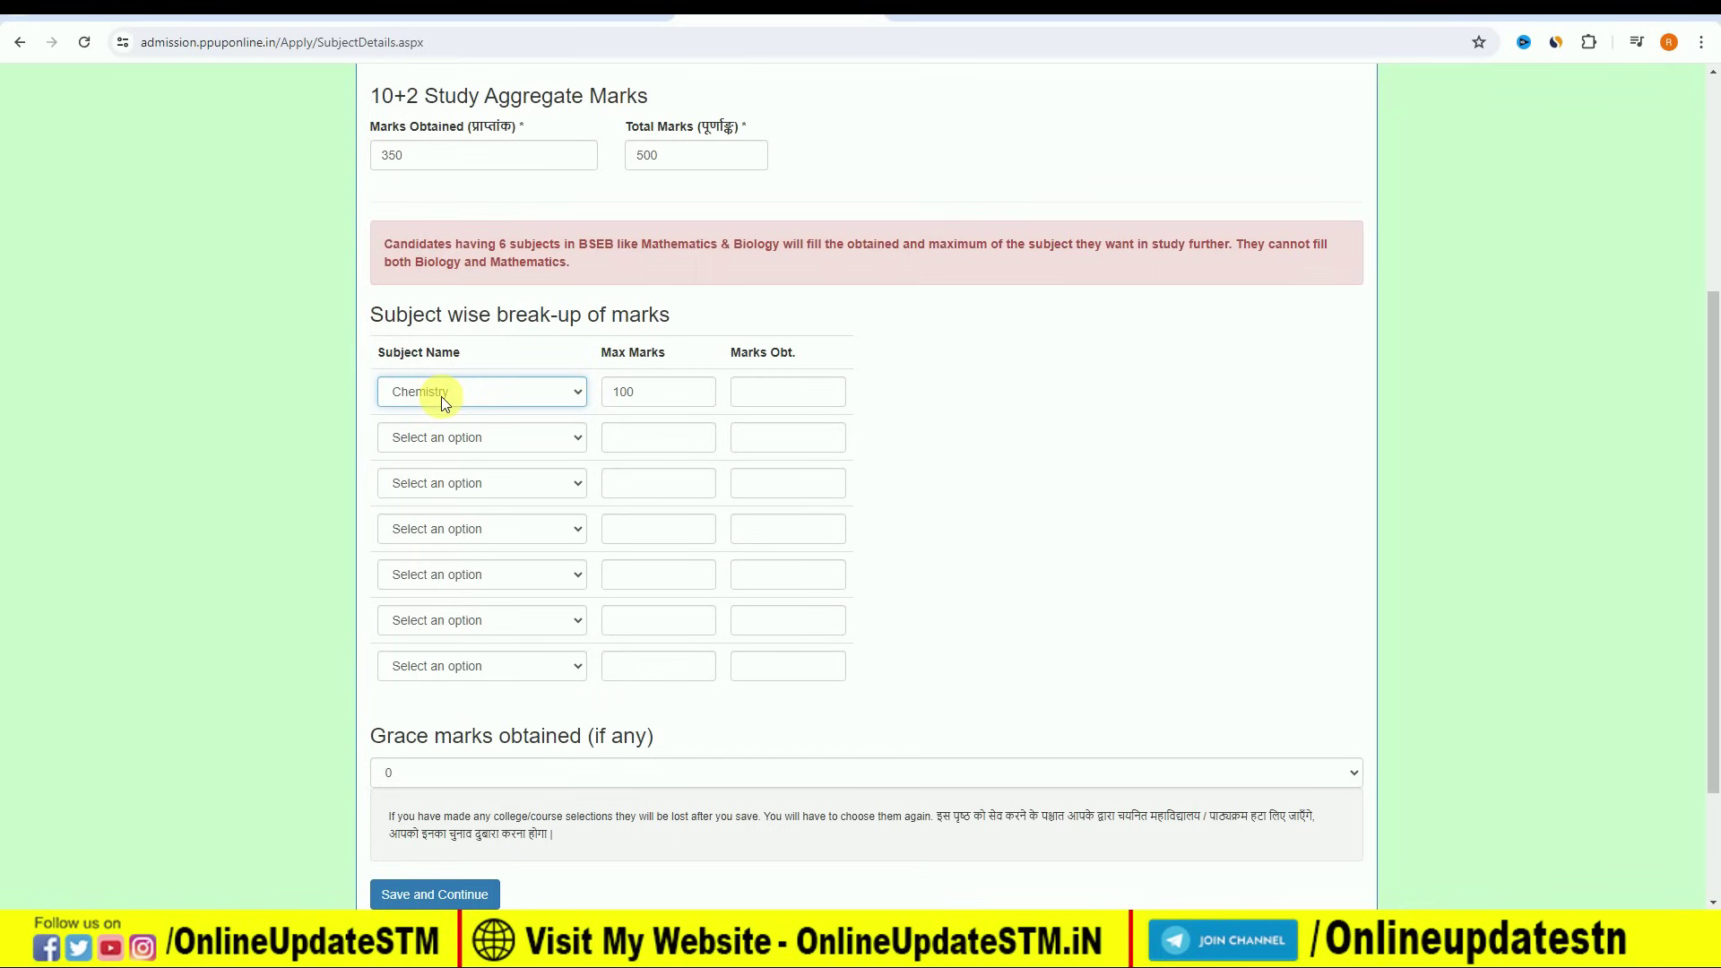
{"action": "left_click", "coordinate": [775, 395]}
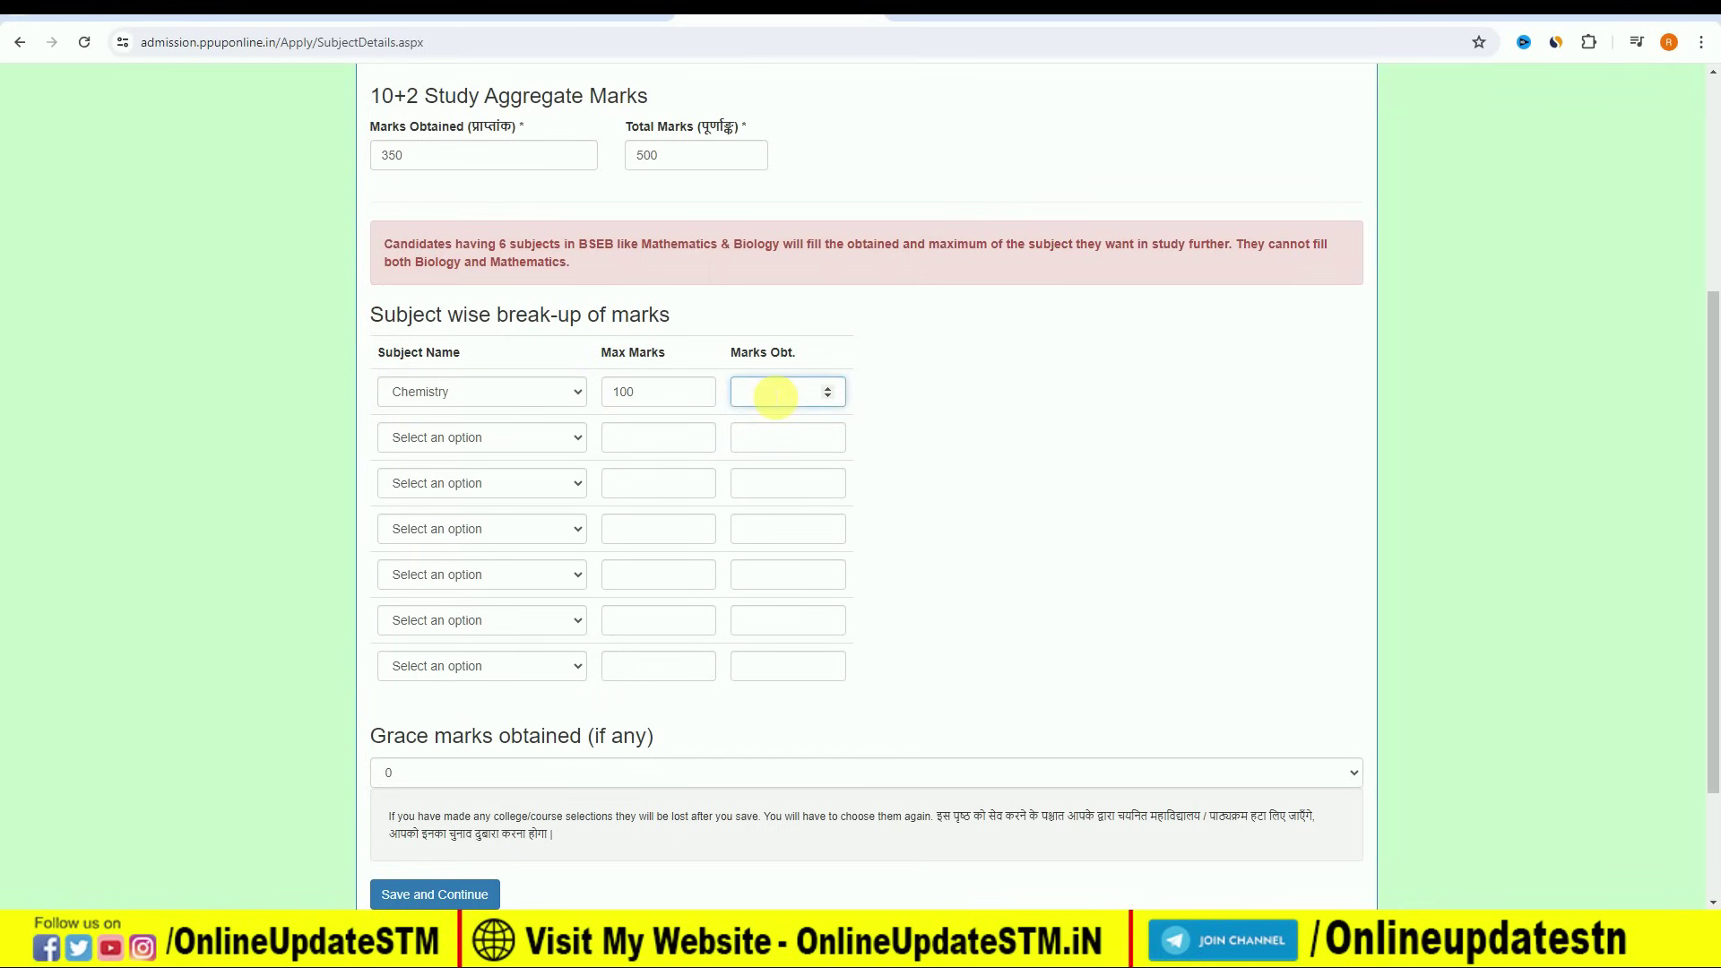
- Add English with 70 marks obtained as the second subject in the subject-wise break-up of marks
{"action": "left_click", "coordinate": [484, 441]}
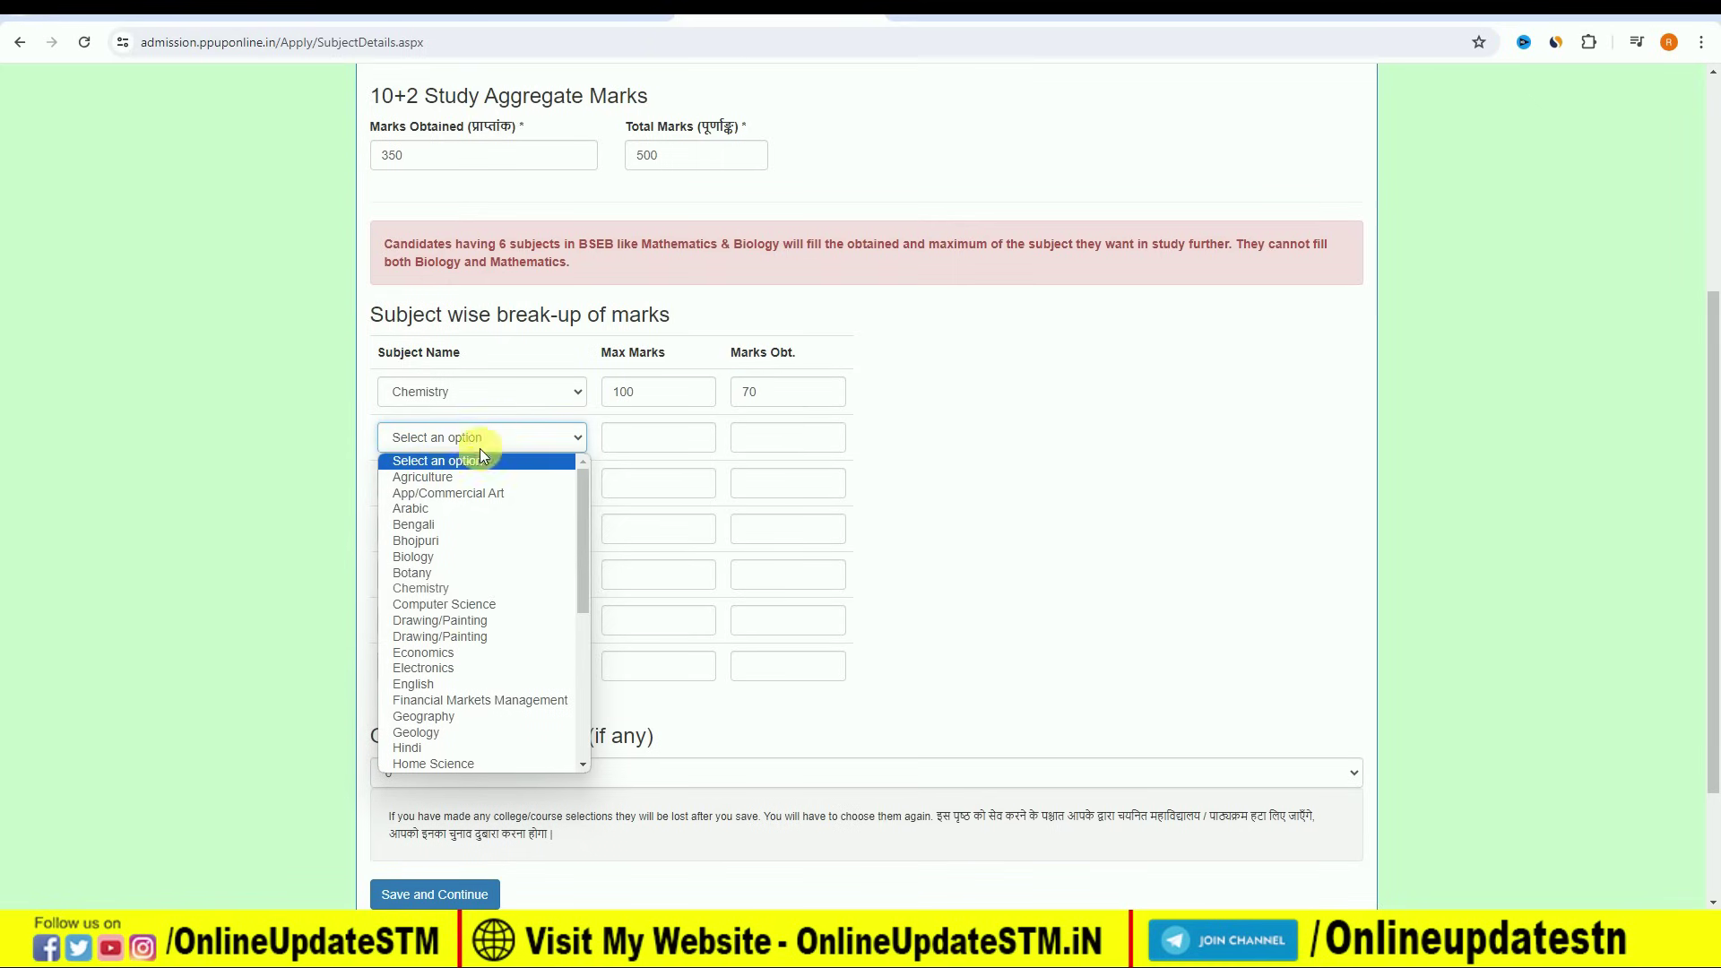
{"action": "left_click", "coordinate": [452, 683]}
{"action": "left_click", "coordinate": [786, 438]}
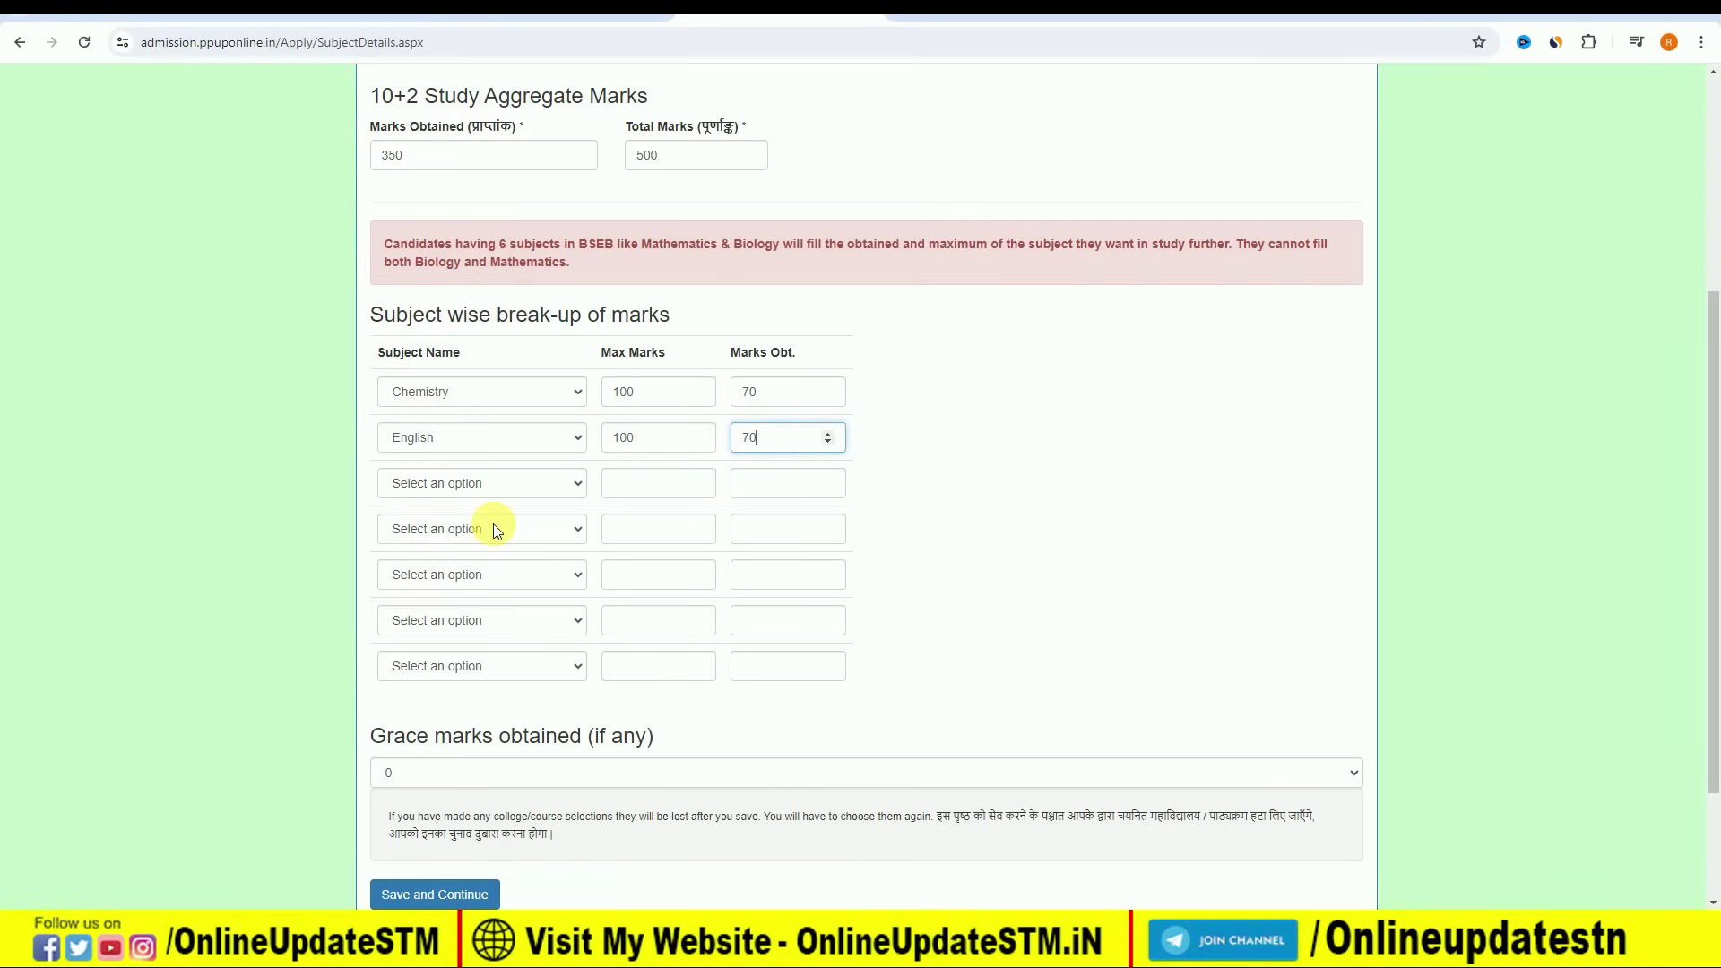
{"action": "scroll", "coordinate": [495, 530], "scroll_direction": "down", "scroll_amount": 2}
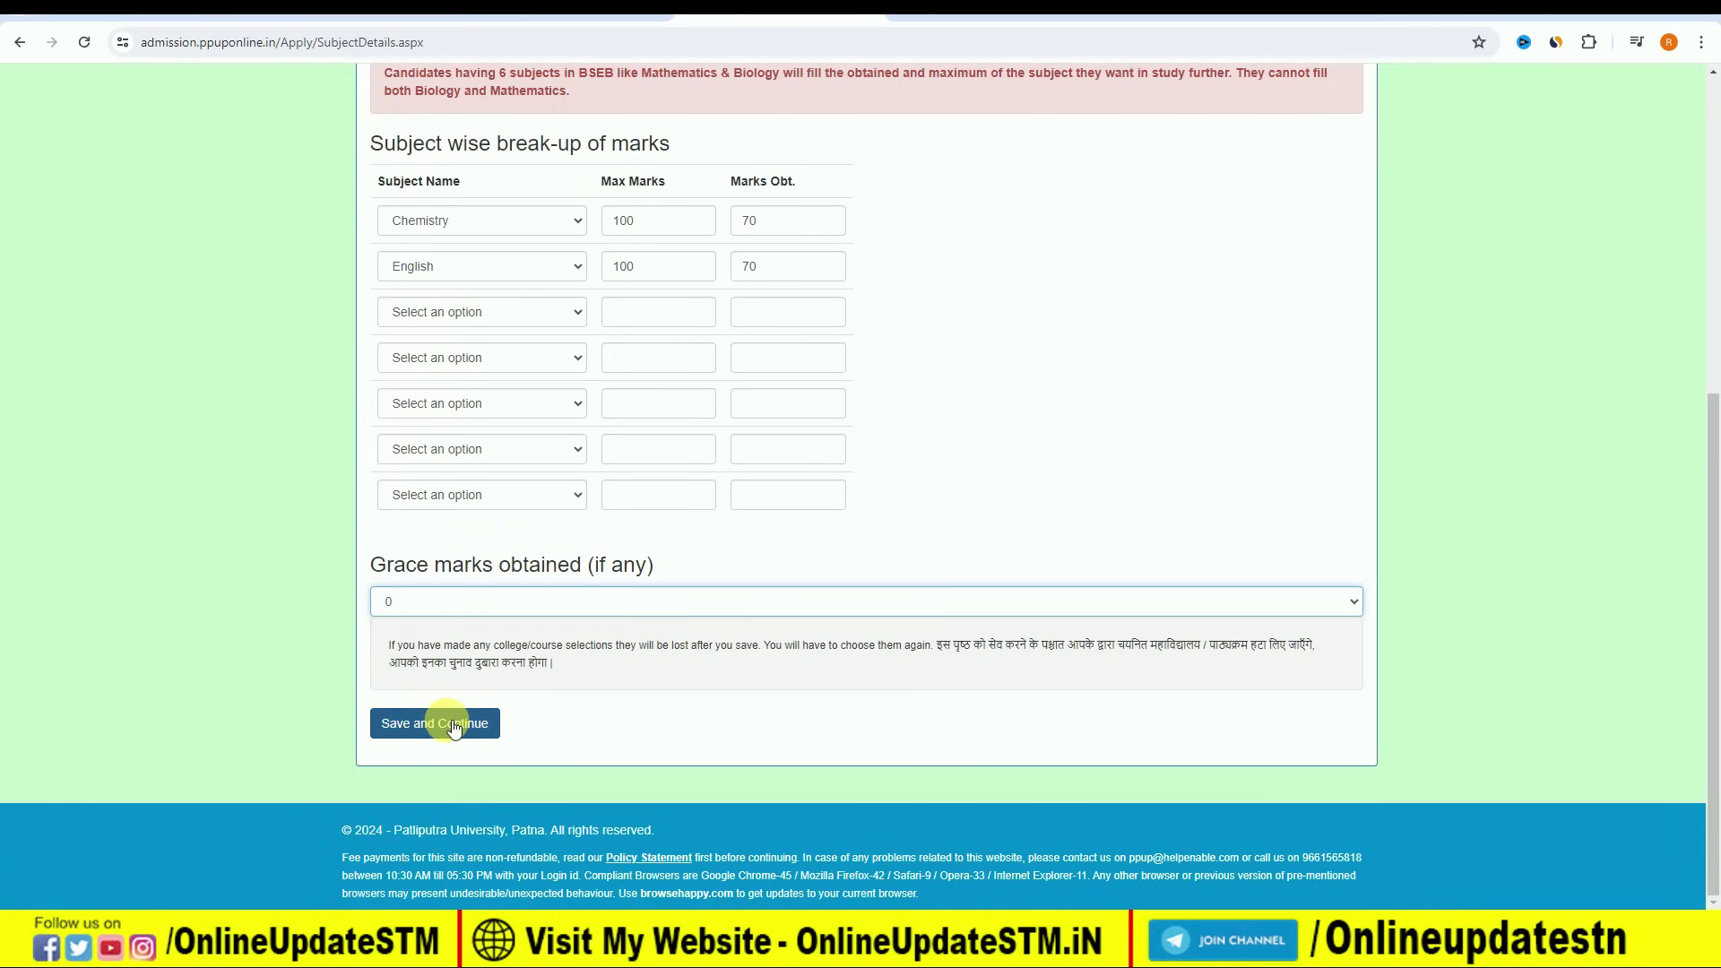
- Save the subject-wise marks and select the Major type, B.A. History (Major) degree and History subject for the course choice
{"action": "left_click", "coordinate": [484, 724]}
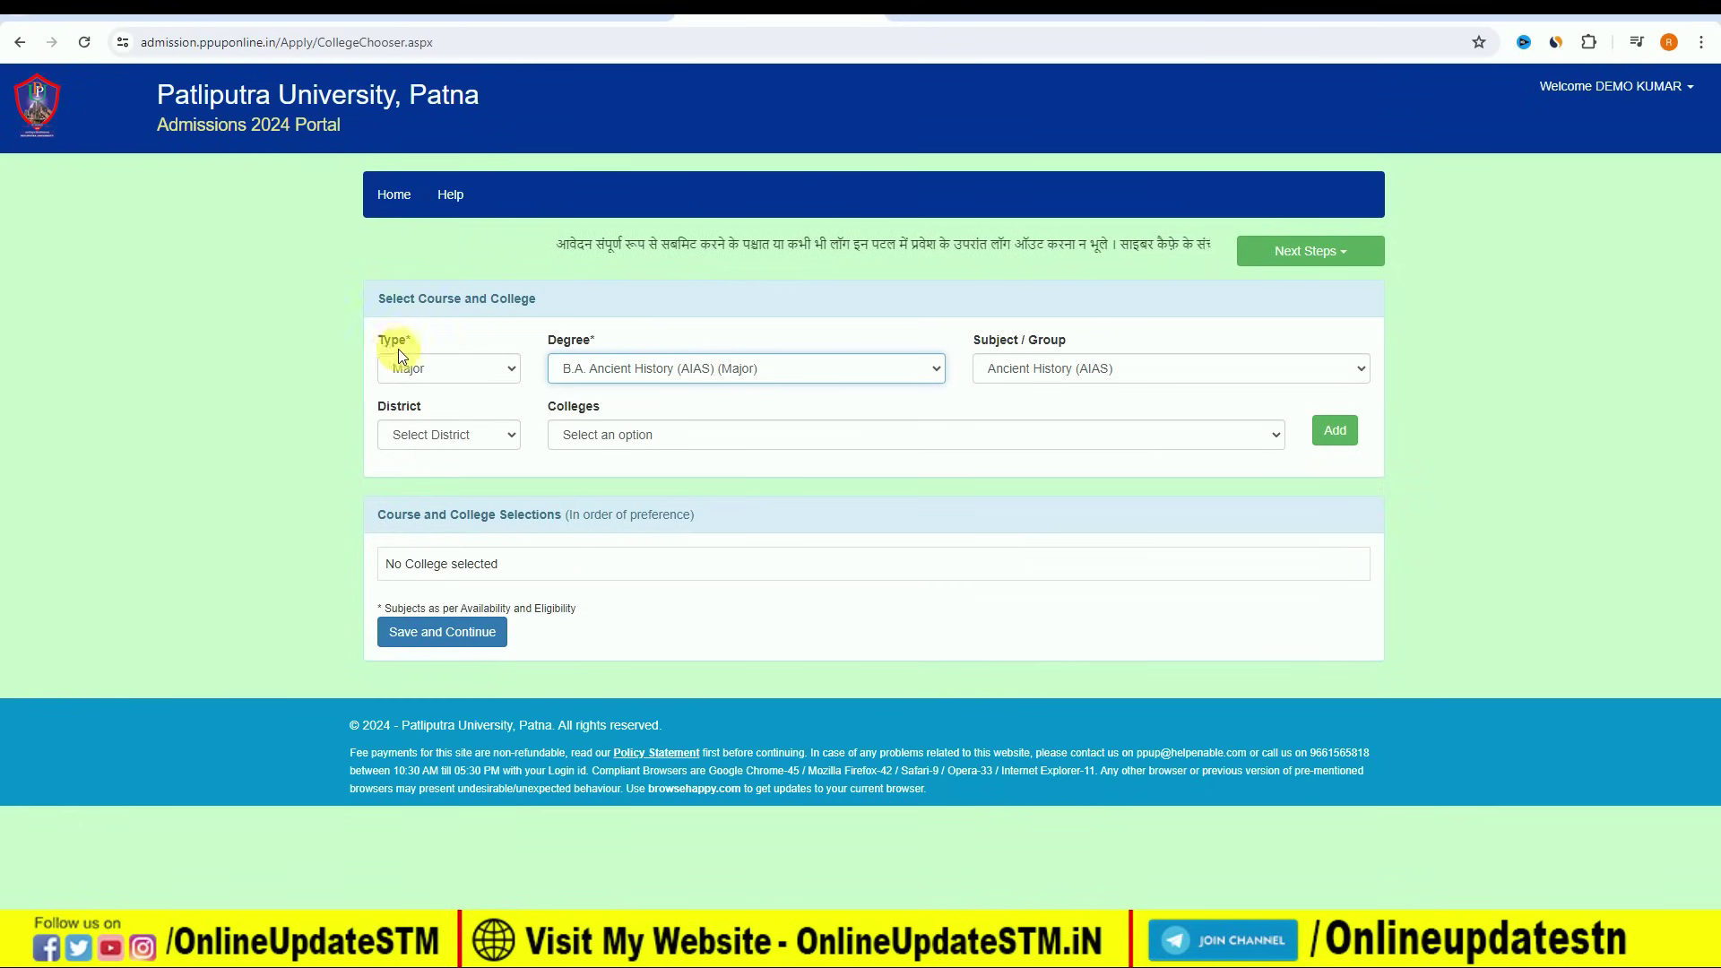
{"action": "left_click", "coordinate": [441, 366]}
{"action": "left_click", "coordinate": [441, 365]}
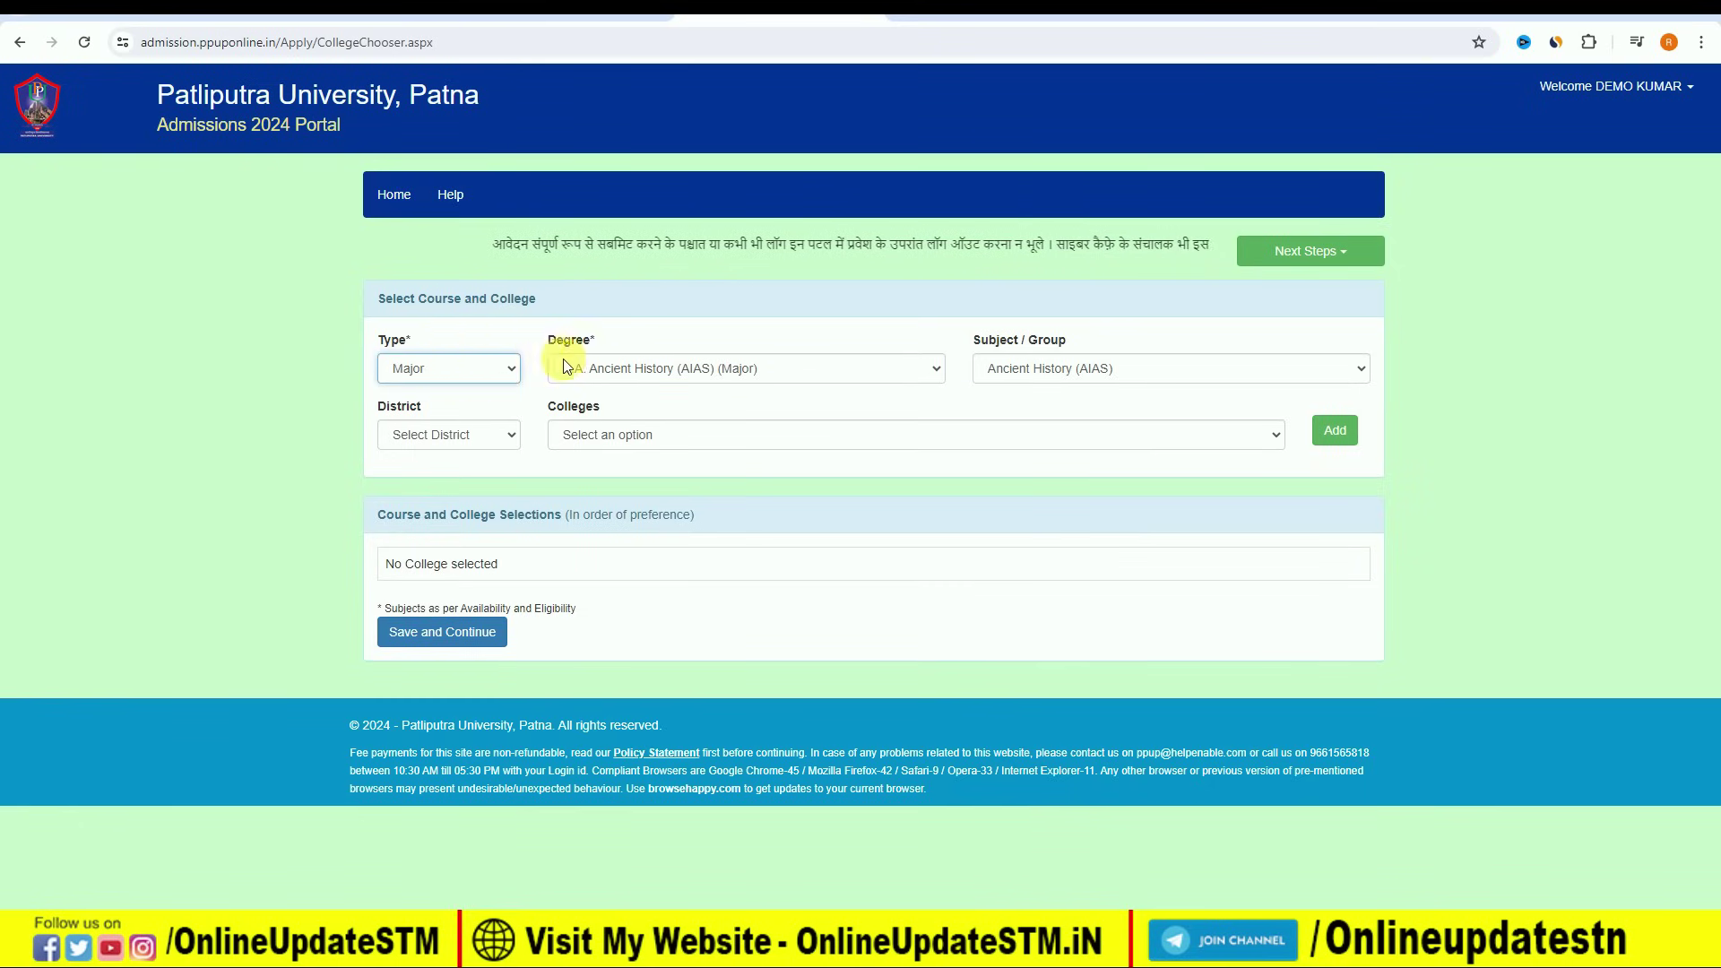
{"action": "left_click", "coordinate": [628, 371]}
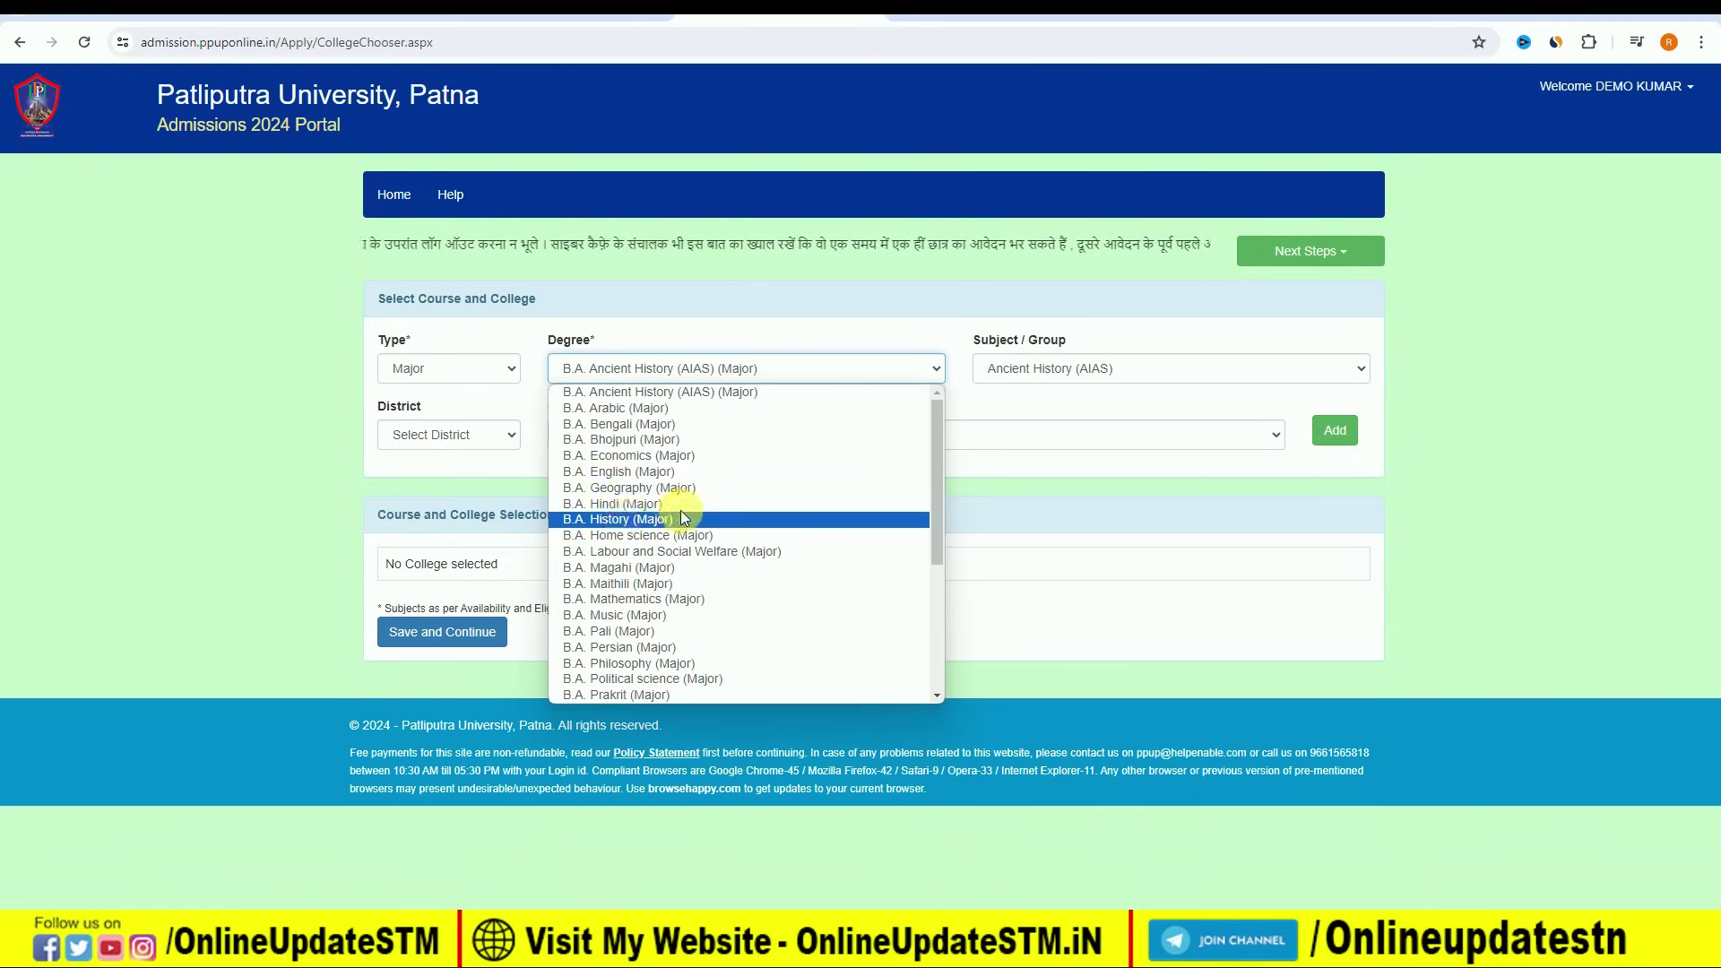
{"action": "scroll", "coordinate": [681, 518], "scroll_direction": "down", "scroll_amount": 3}
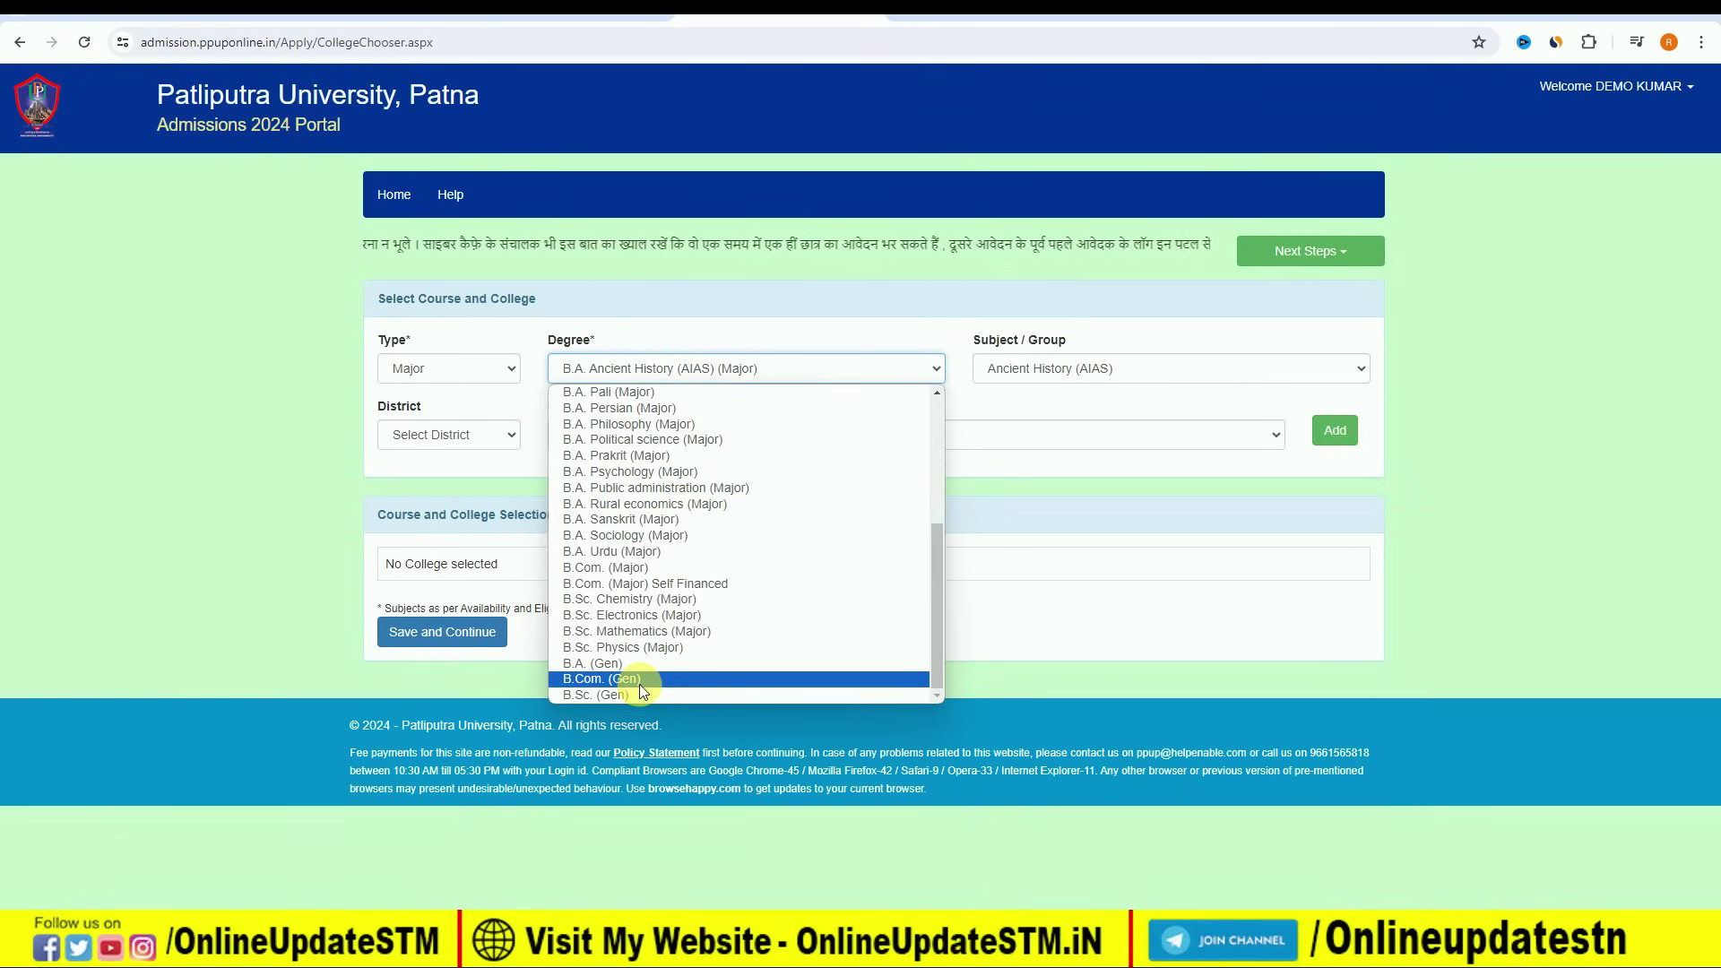
{"action": "scroll", "coordinate": [670, 512], "scroll_direction": "up", "scroll_amount": 3}
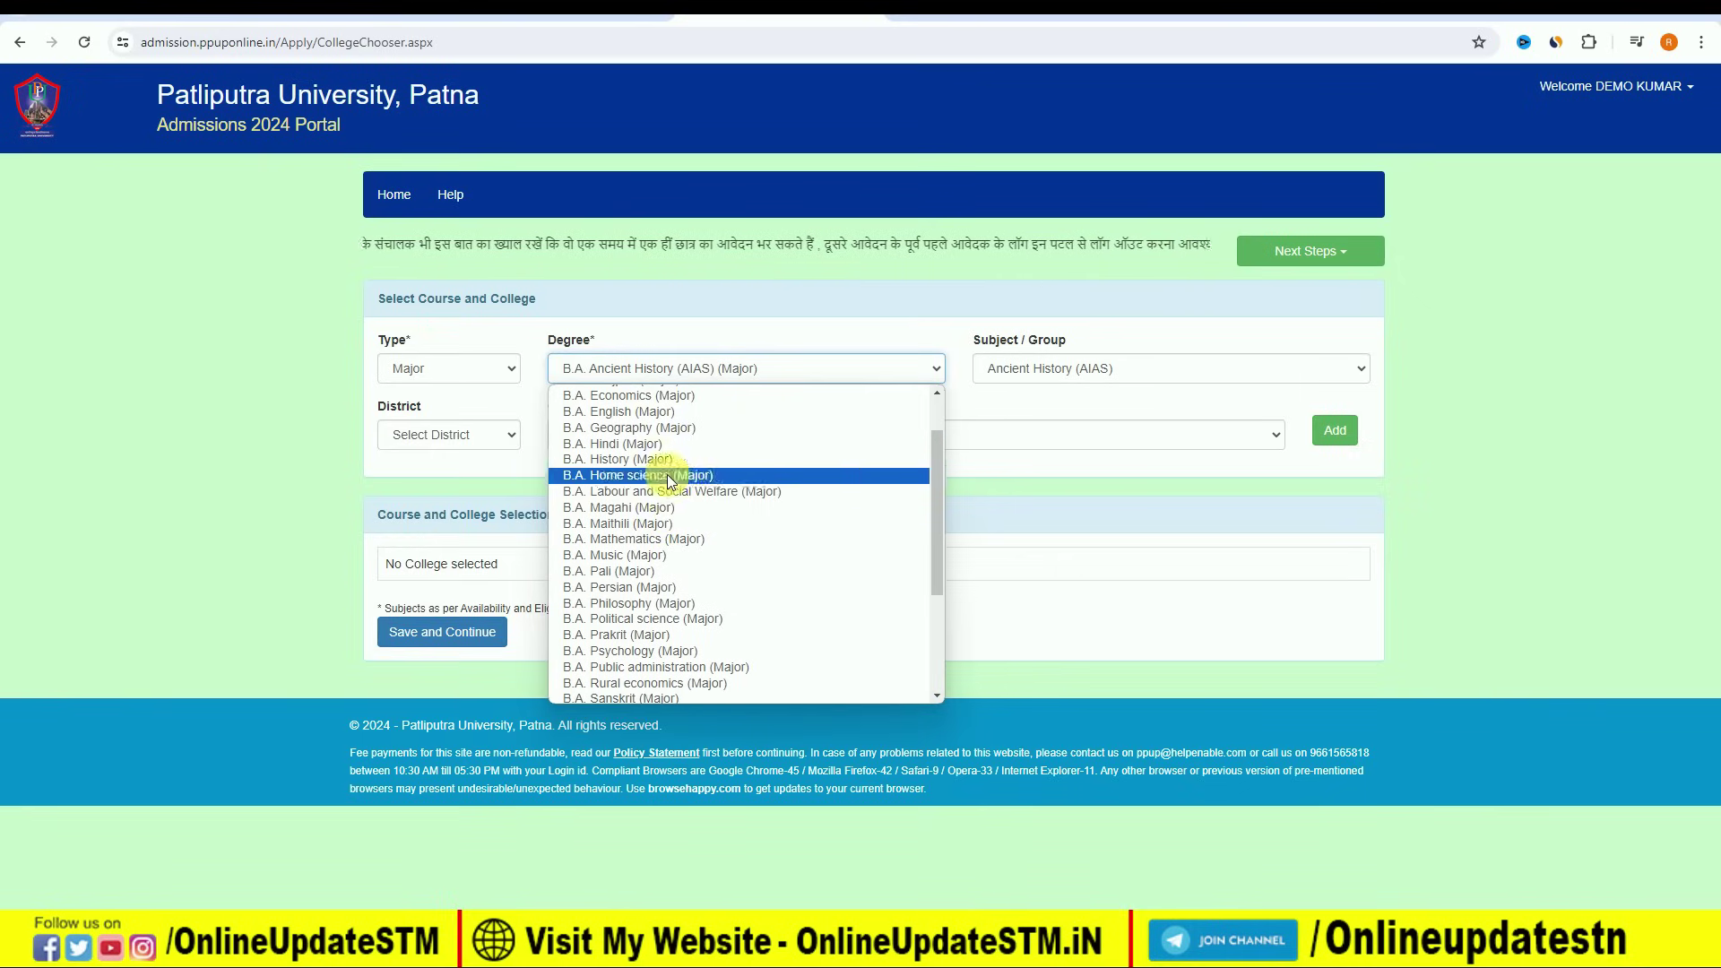
{"action": "left_click", "coordinate": [621, 458]}
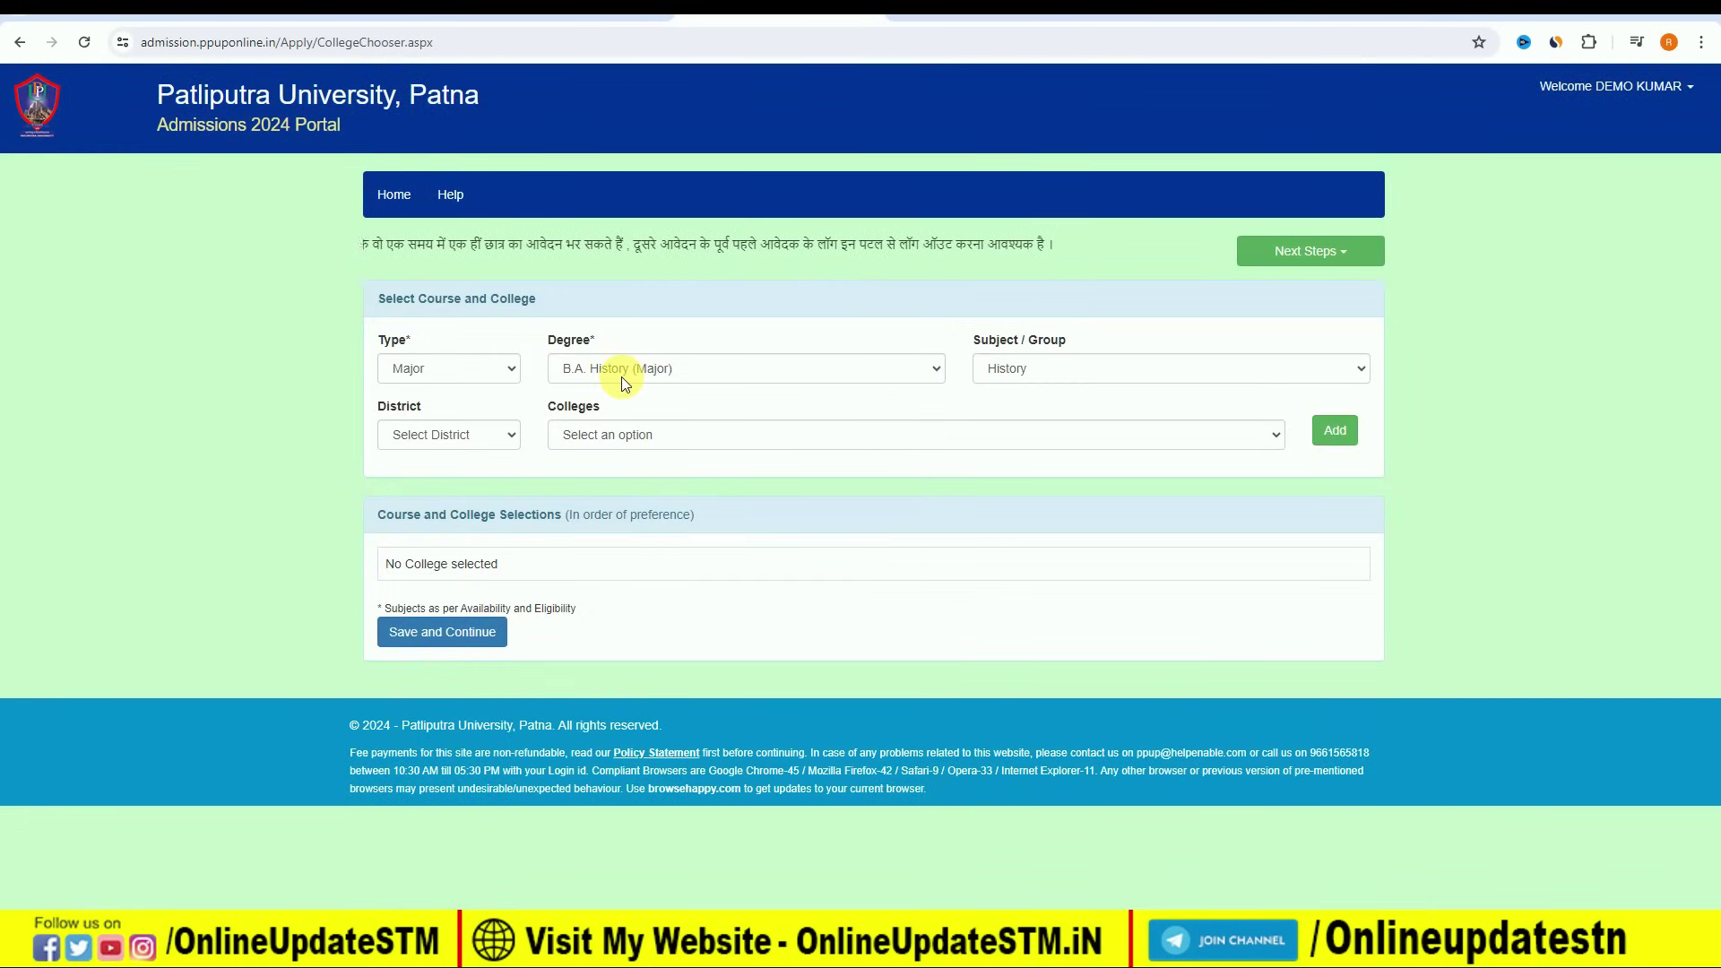
{"action": "left_click", "coordinate": [1056, 371]}
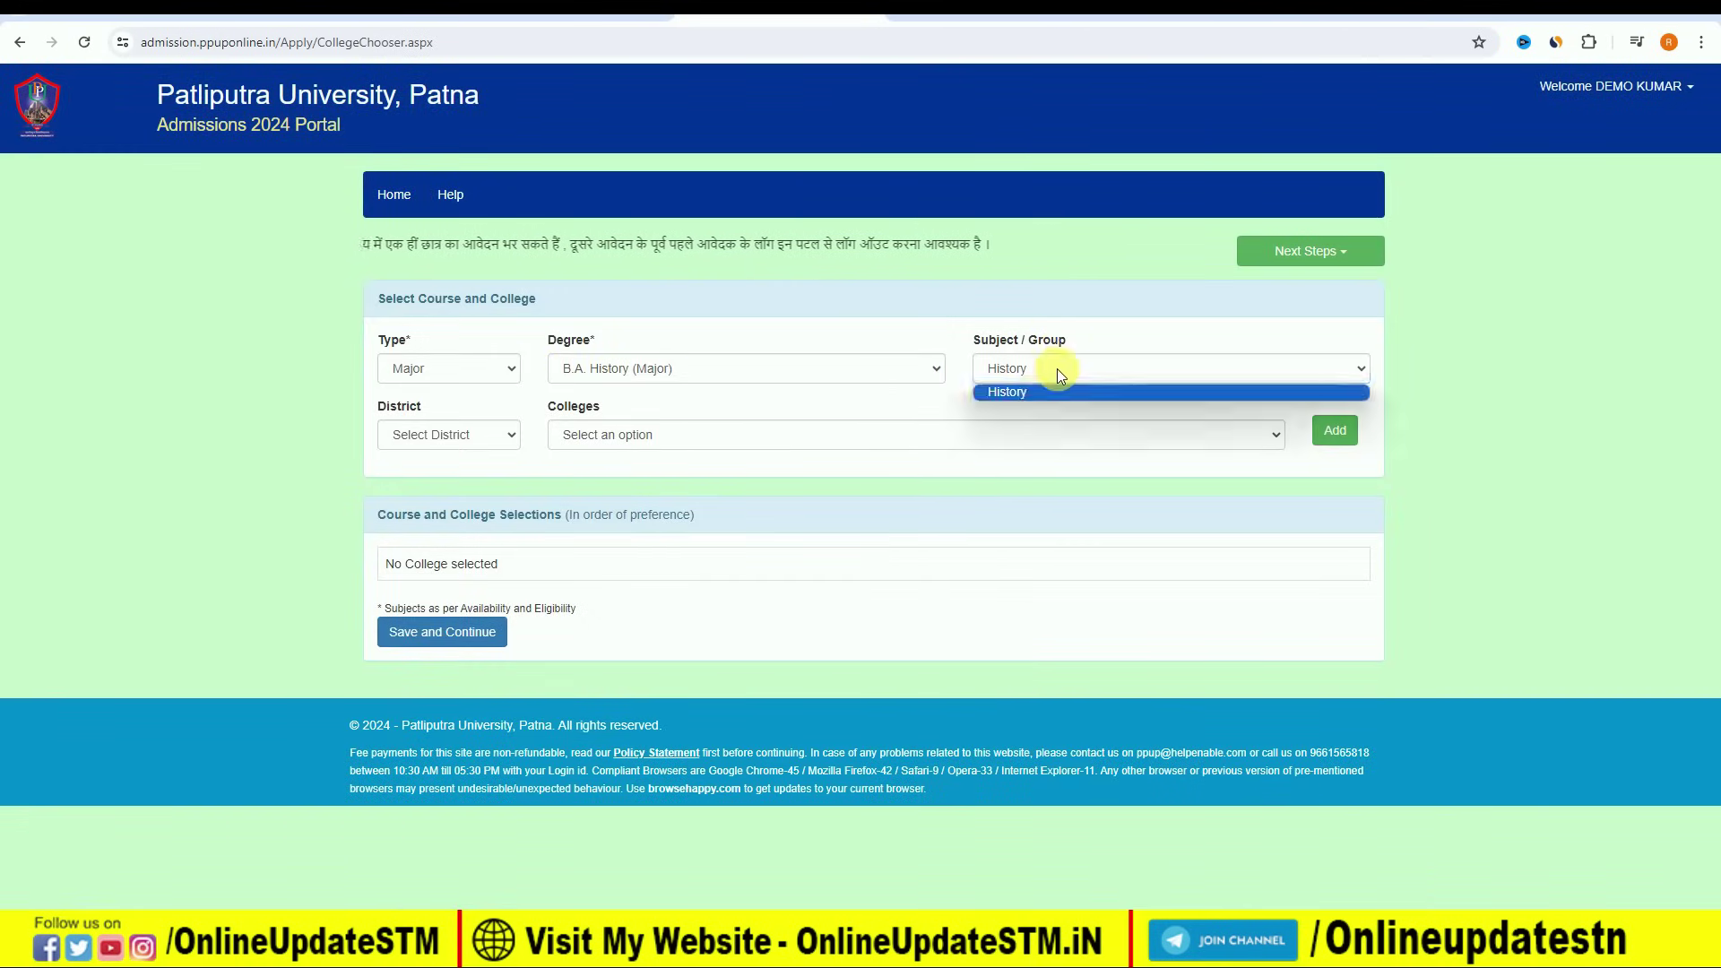
{"action": "left_click", "coordinate": [1018, 391]}
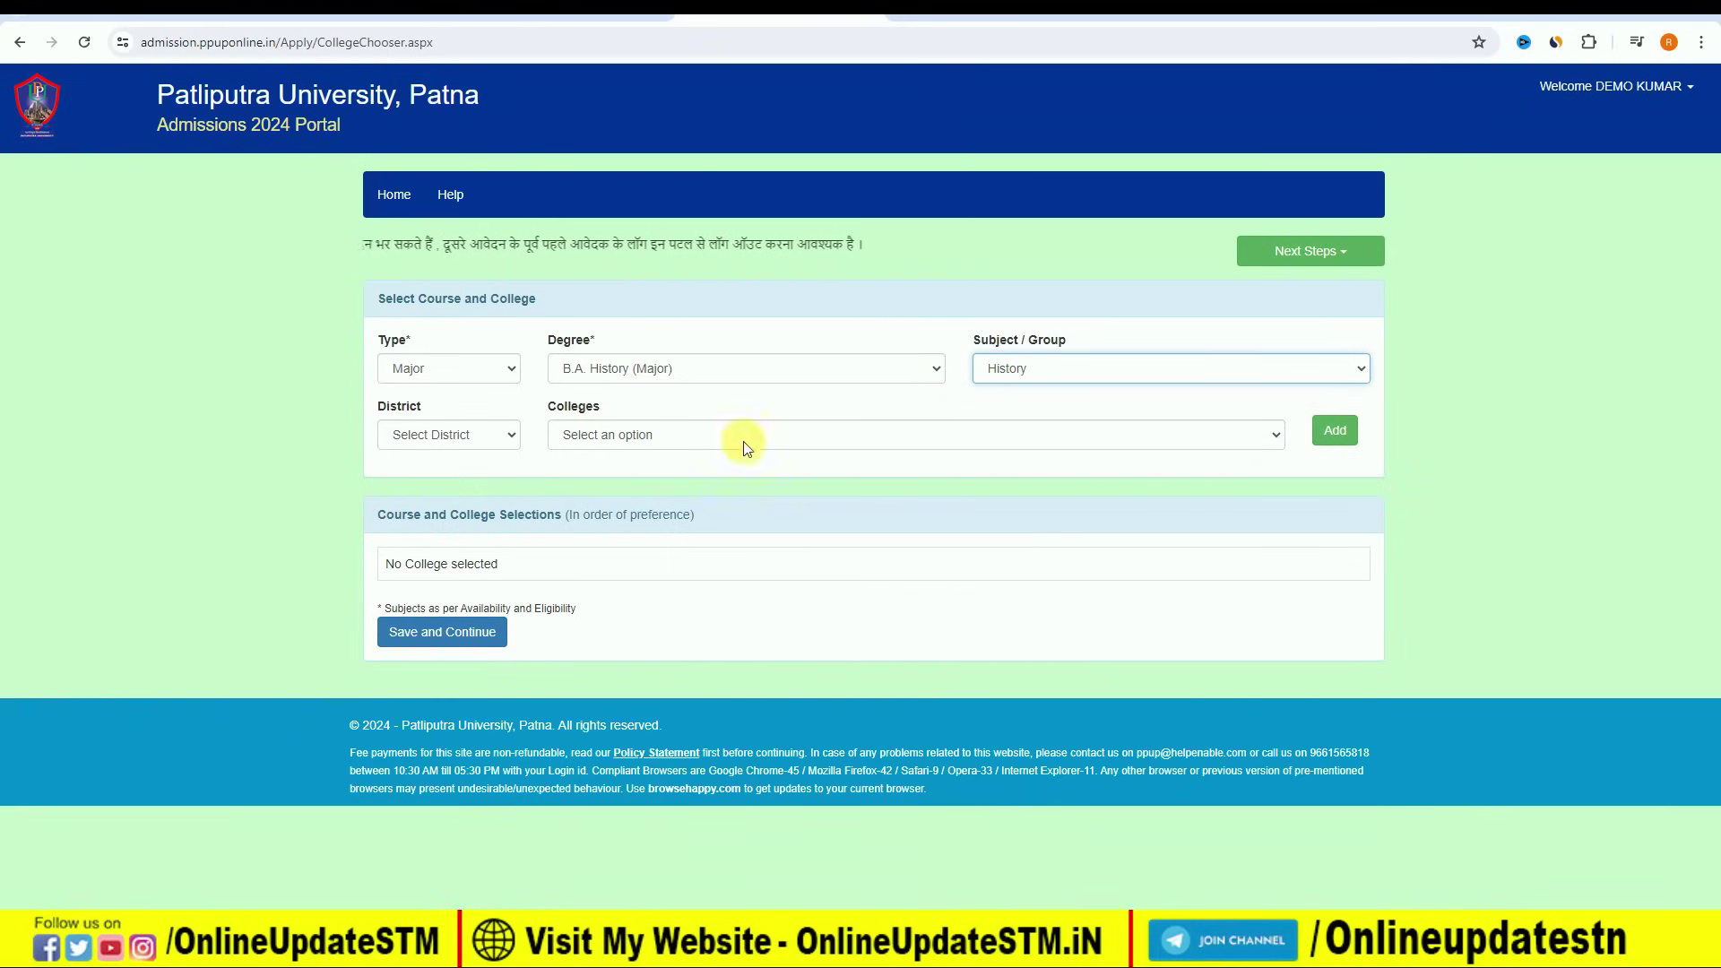
- Set the district to Patna, select A.N. College, Patna, and add it to the course and college selections
{"action": "left_click", "coordinate": [473, 435]}
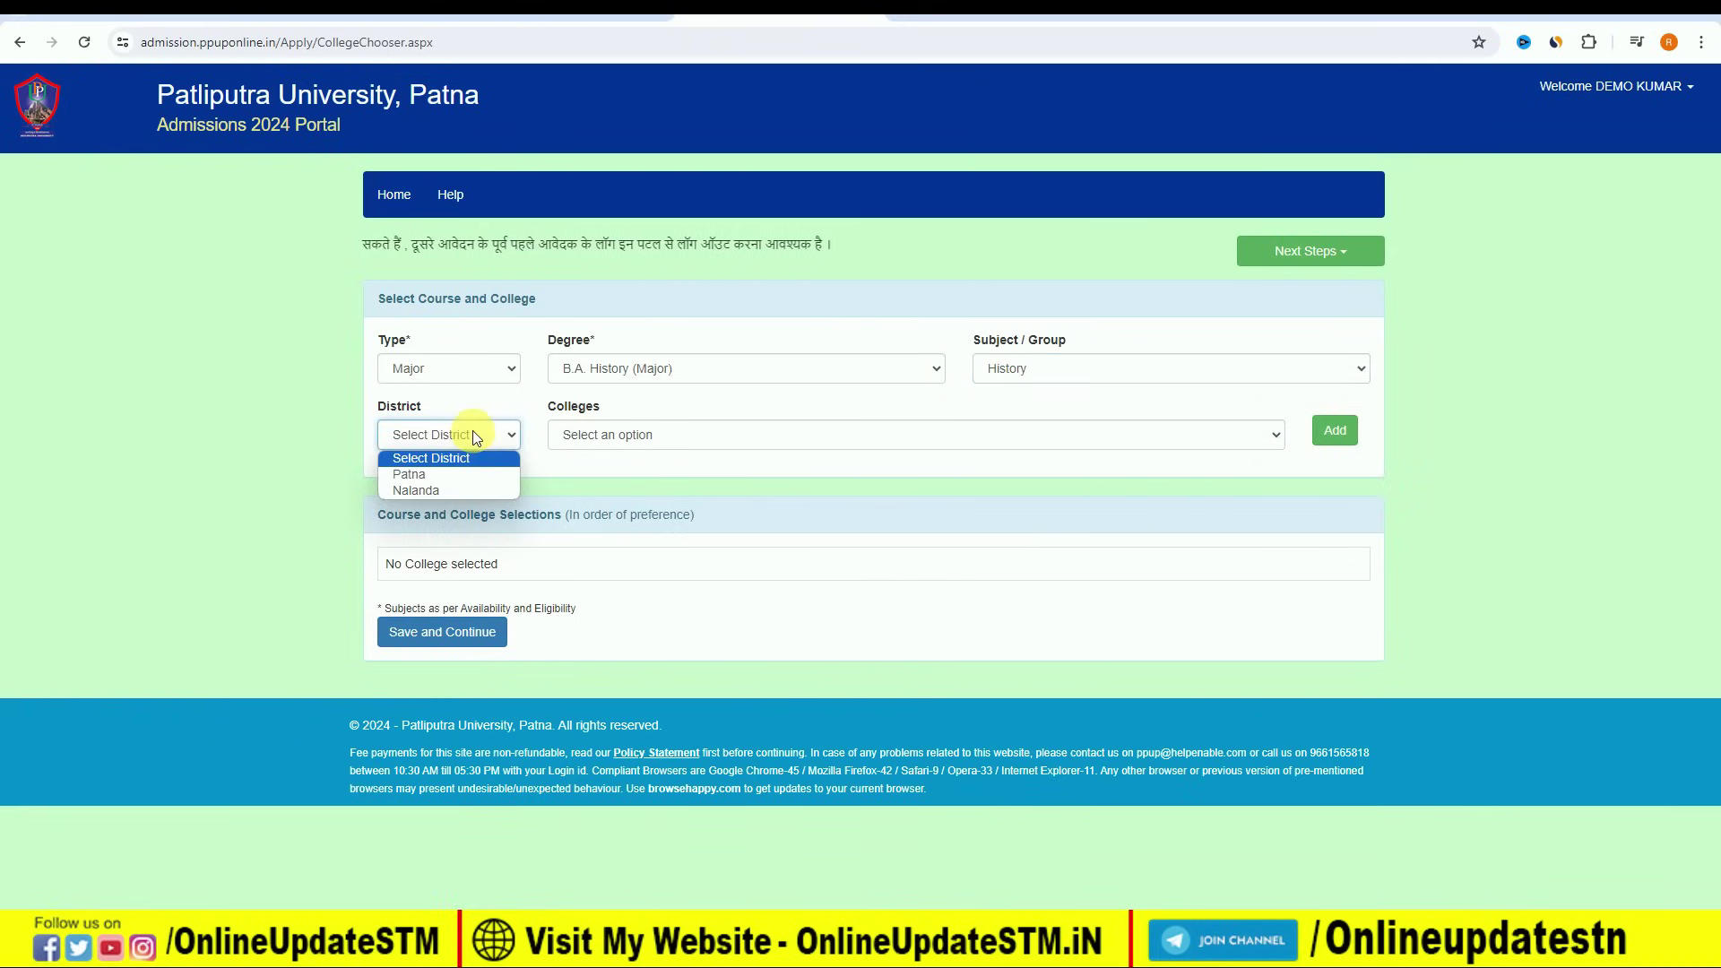
{"action": "left_click", "coordinate": [473, 477]}
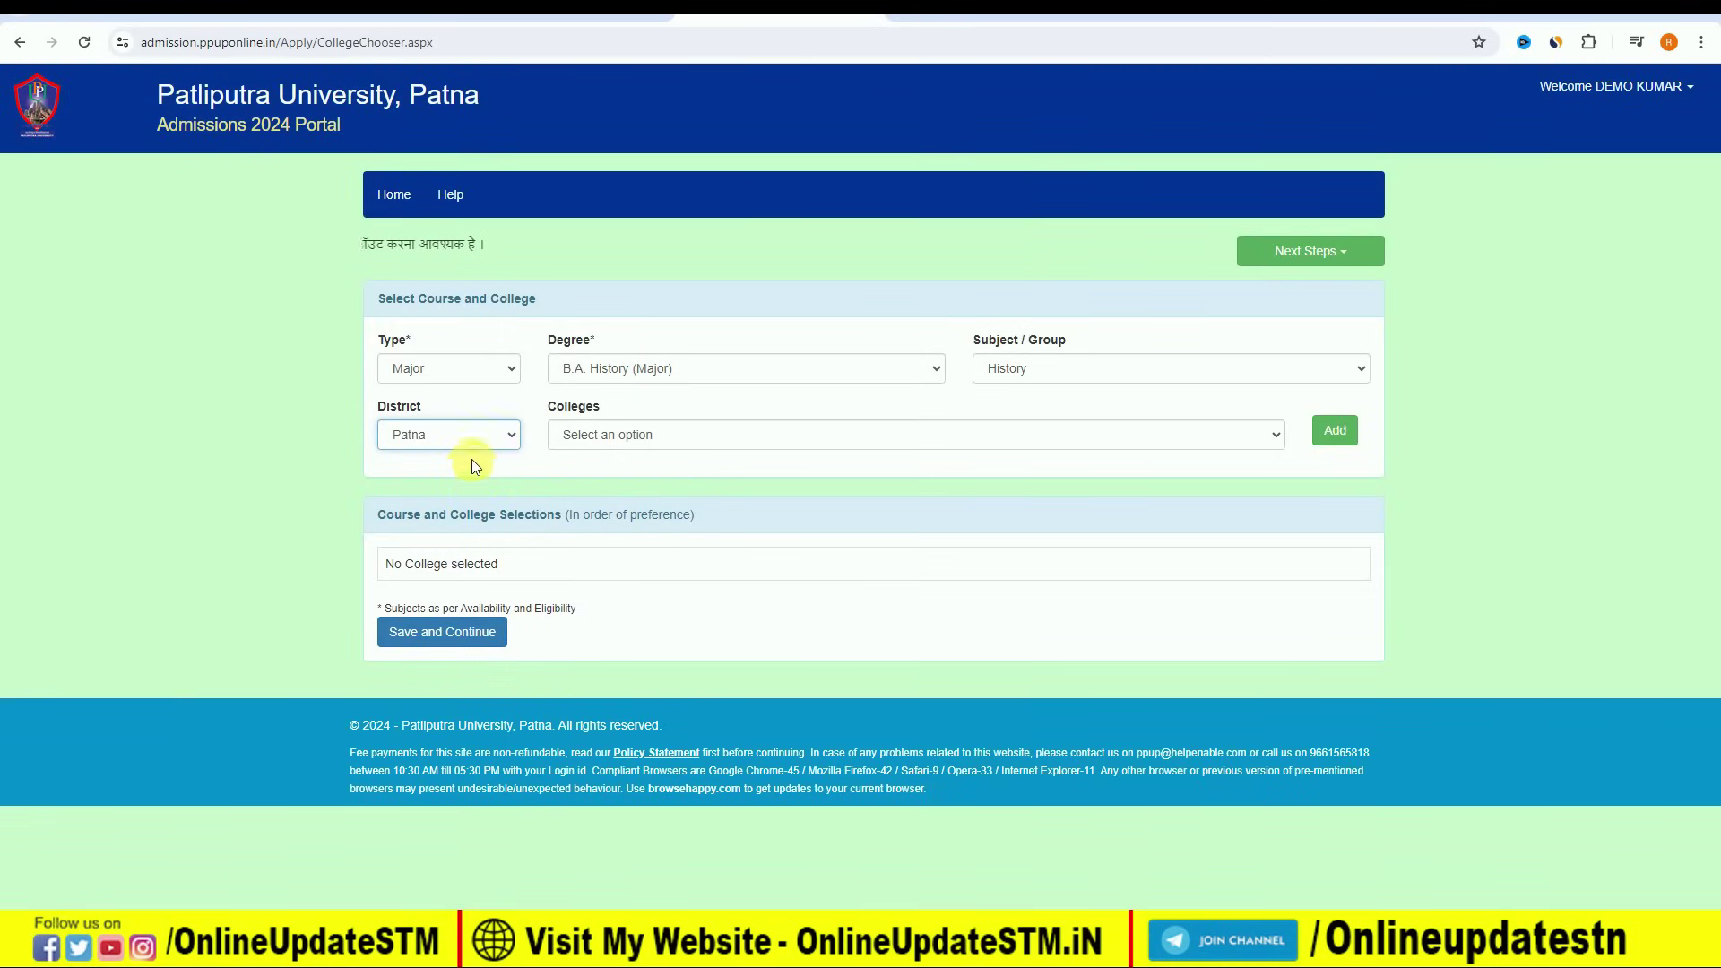
{"action": "left_click", "coordinate": [599, 436]}
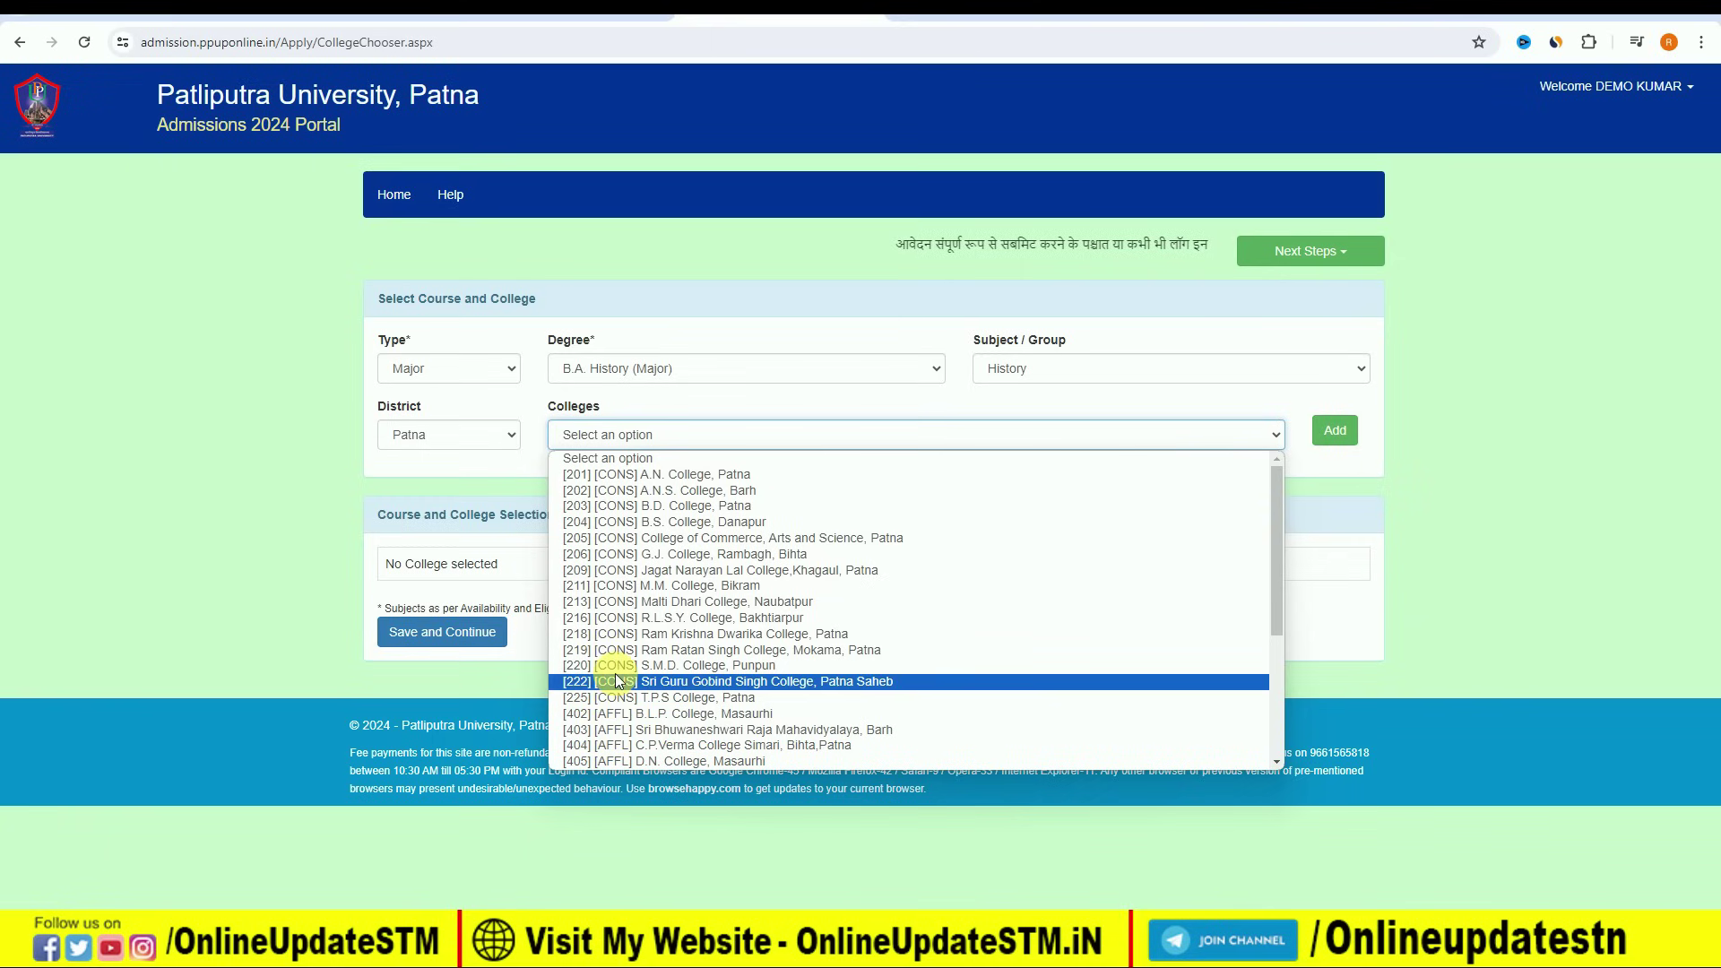
{"action": "left_click", "coordinate": [674, 474]}
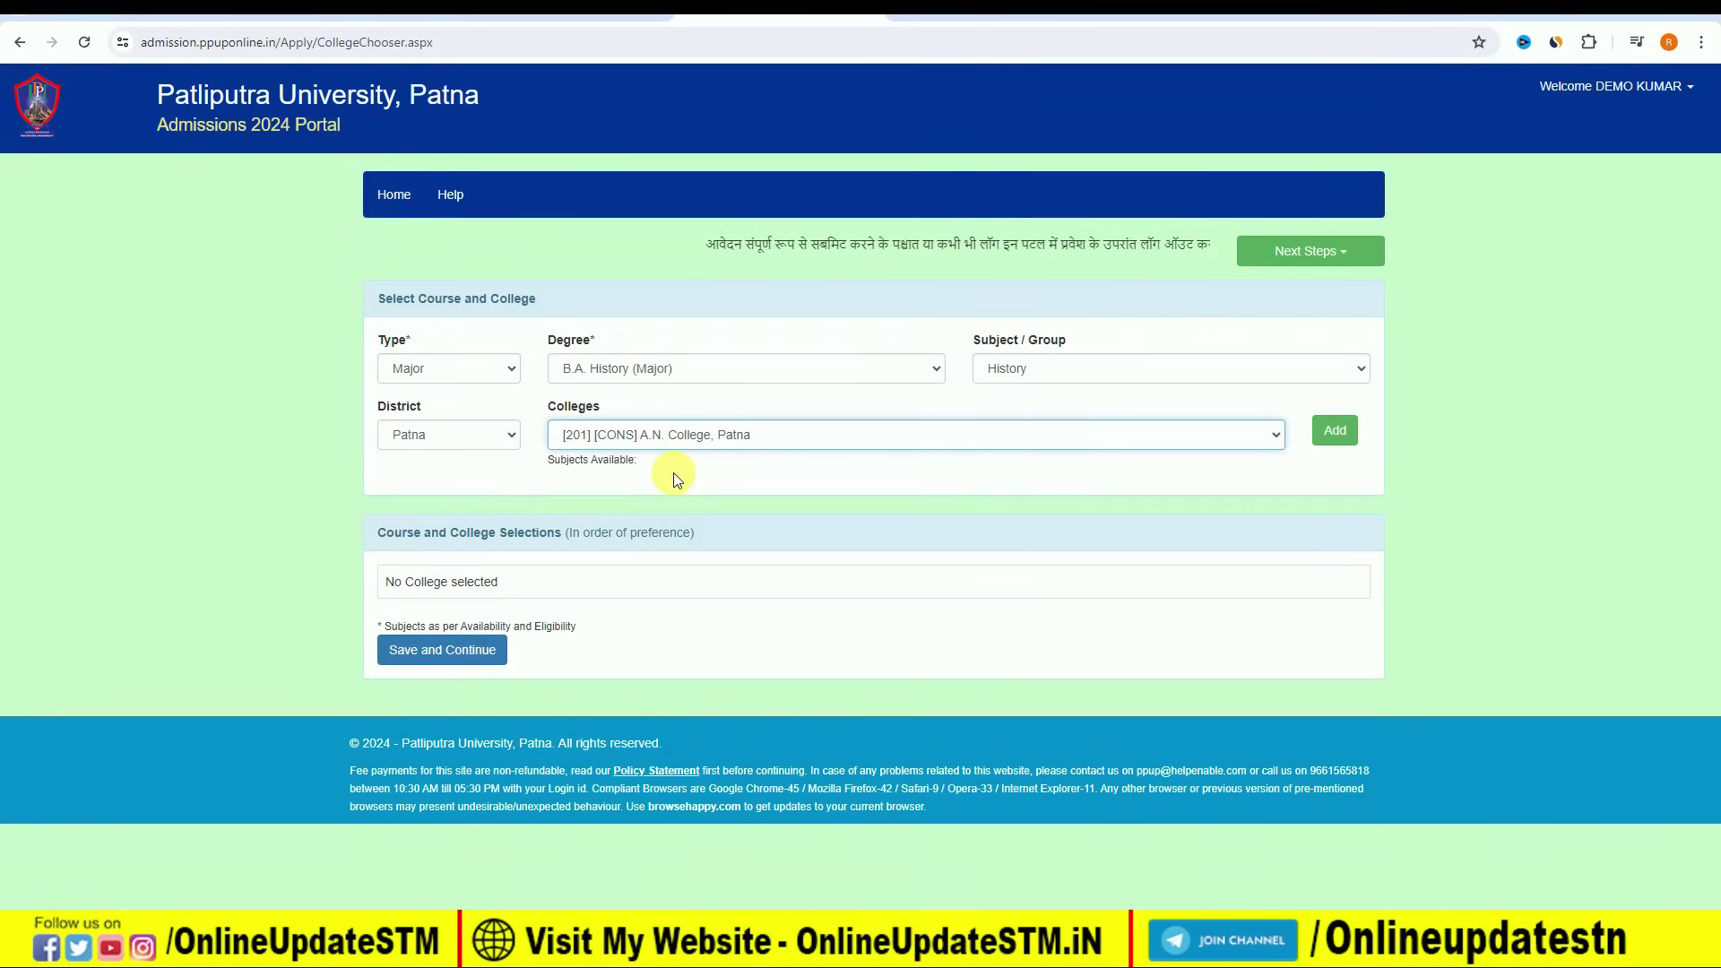
{"action": "left_click", "coordinate": [1354, 434]}
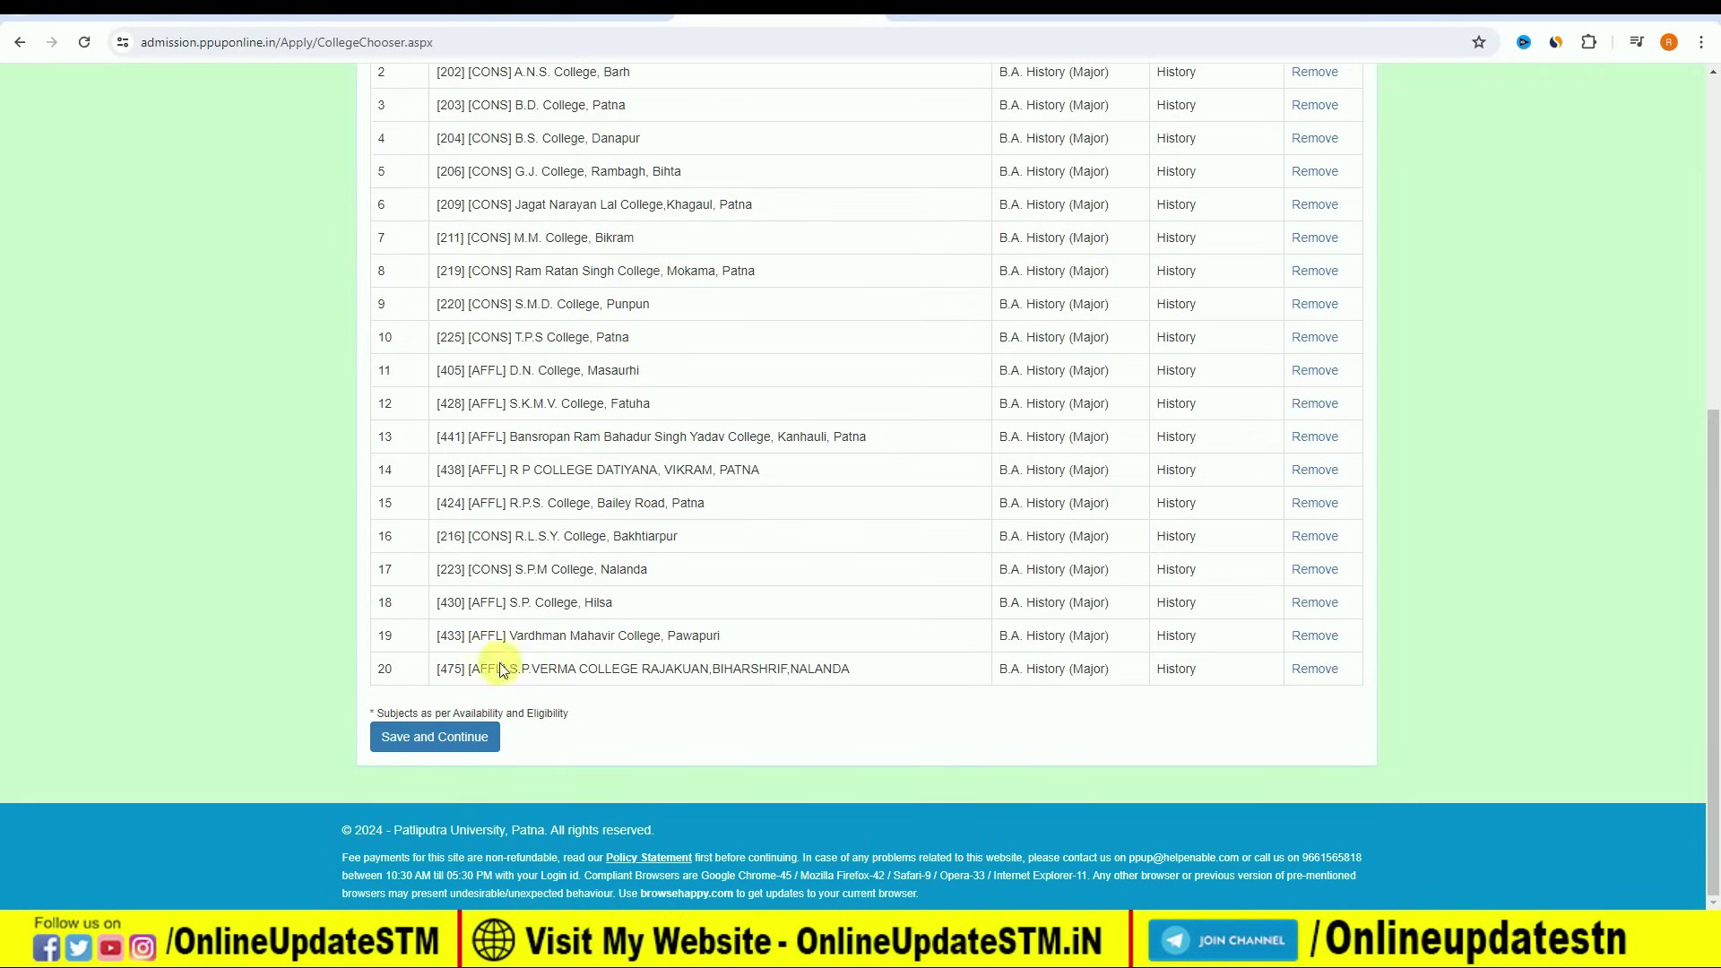
- Try to save the course and college selections and read the message about the required course/subjects
{"action": "left_click", "coordinate": [434, 747]}
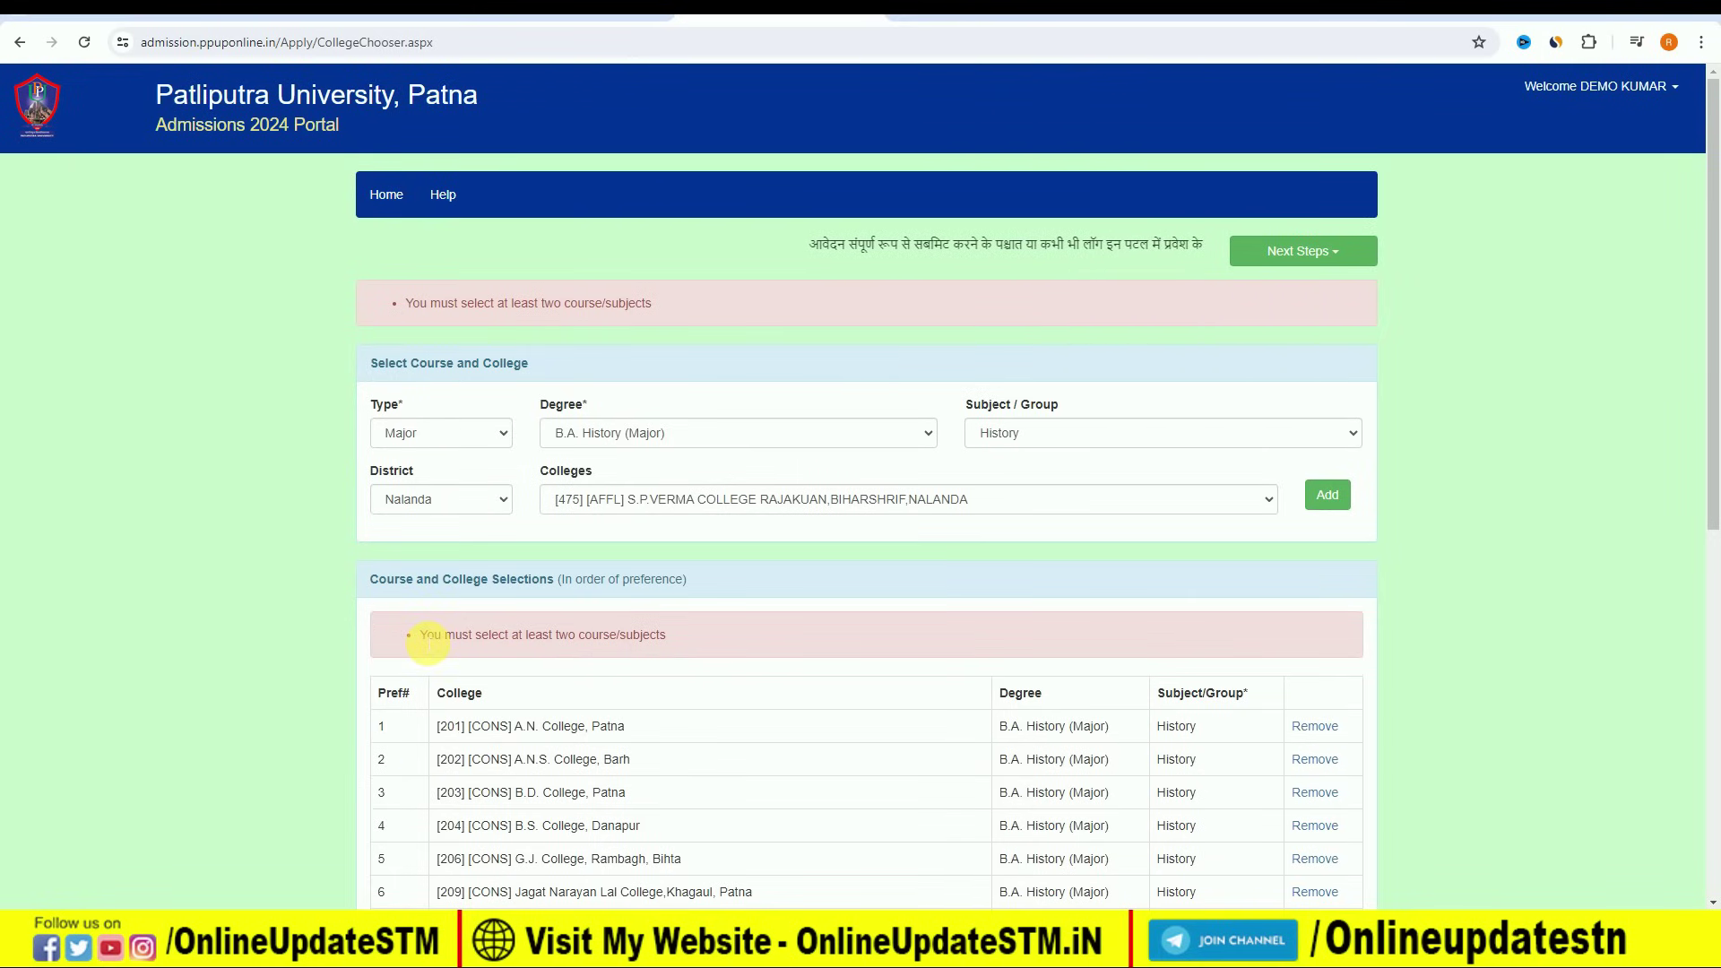
{"action": "left_click_drag", "start_coordinate": [427, 640], "coordinate": [499, 641]}
{"action": "left_click", "coordinate": [538, 638]}
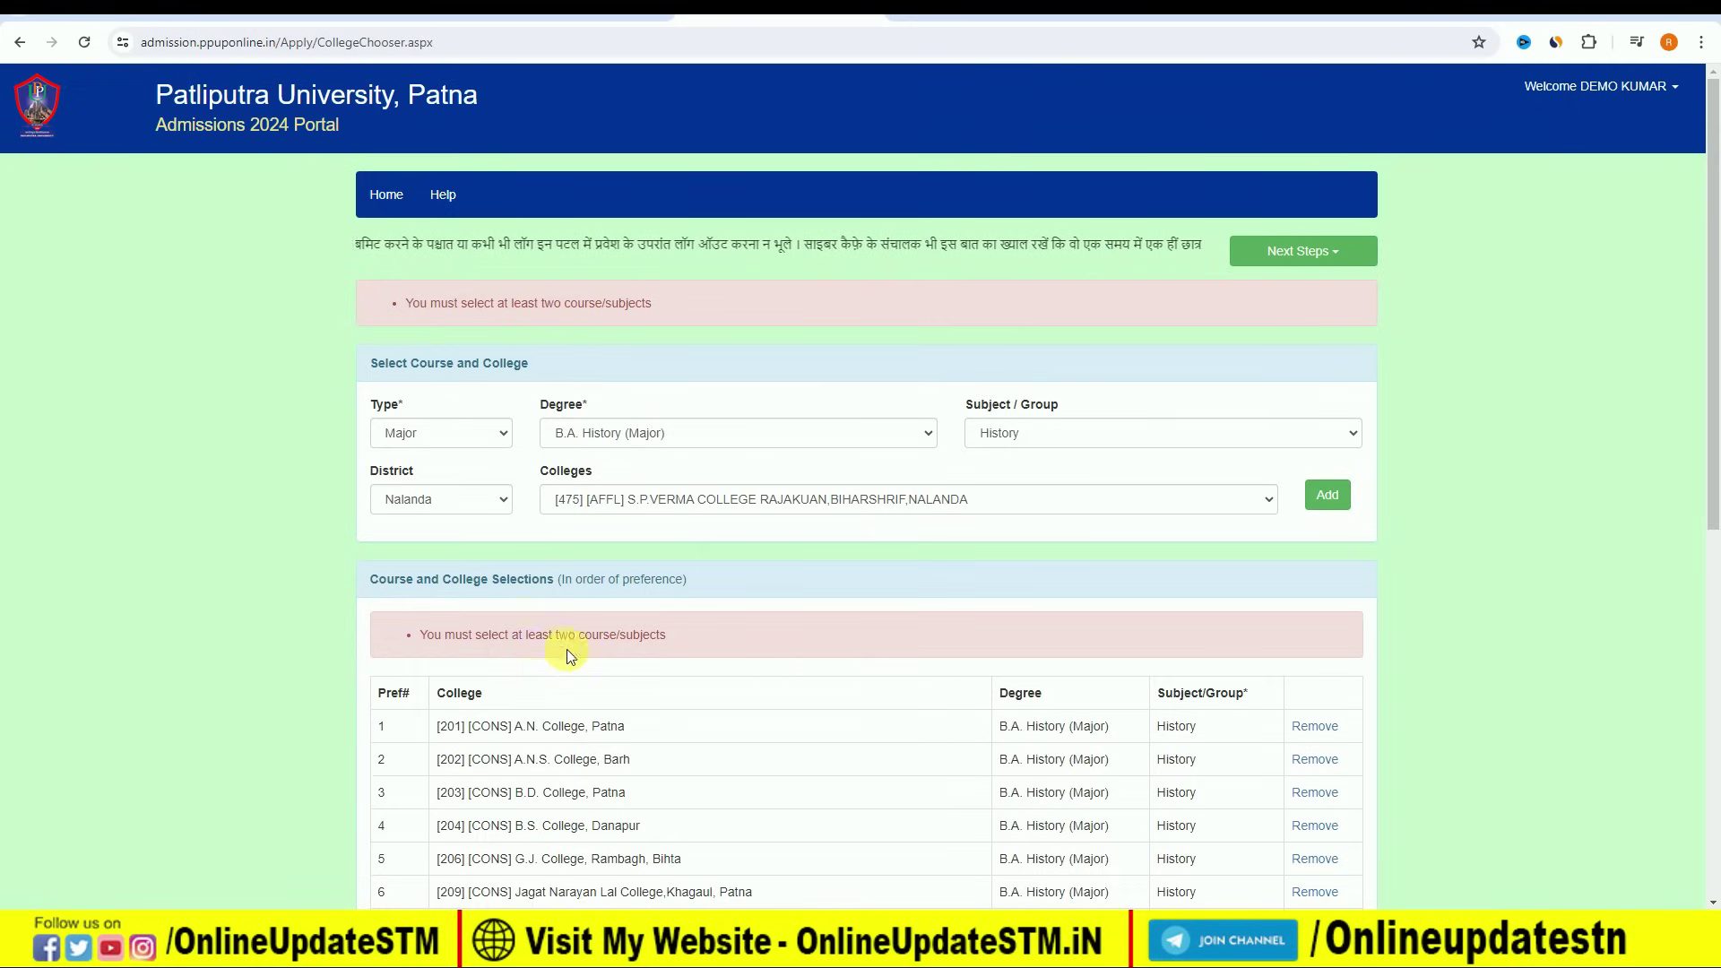
{"action": "left_click_drag", "start_coordinate": [563, 639], "coordinate": [630, 640]}
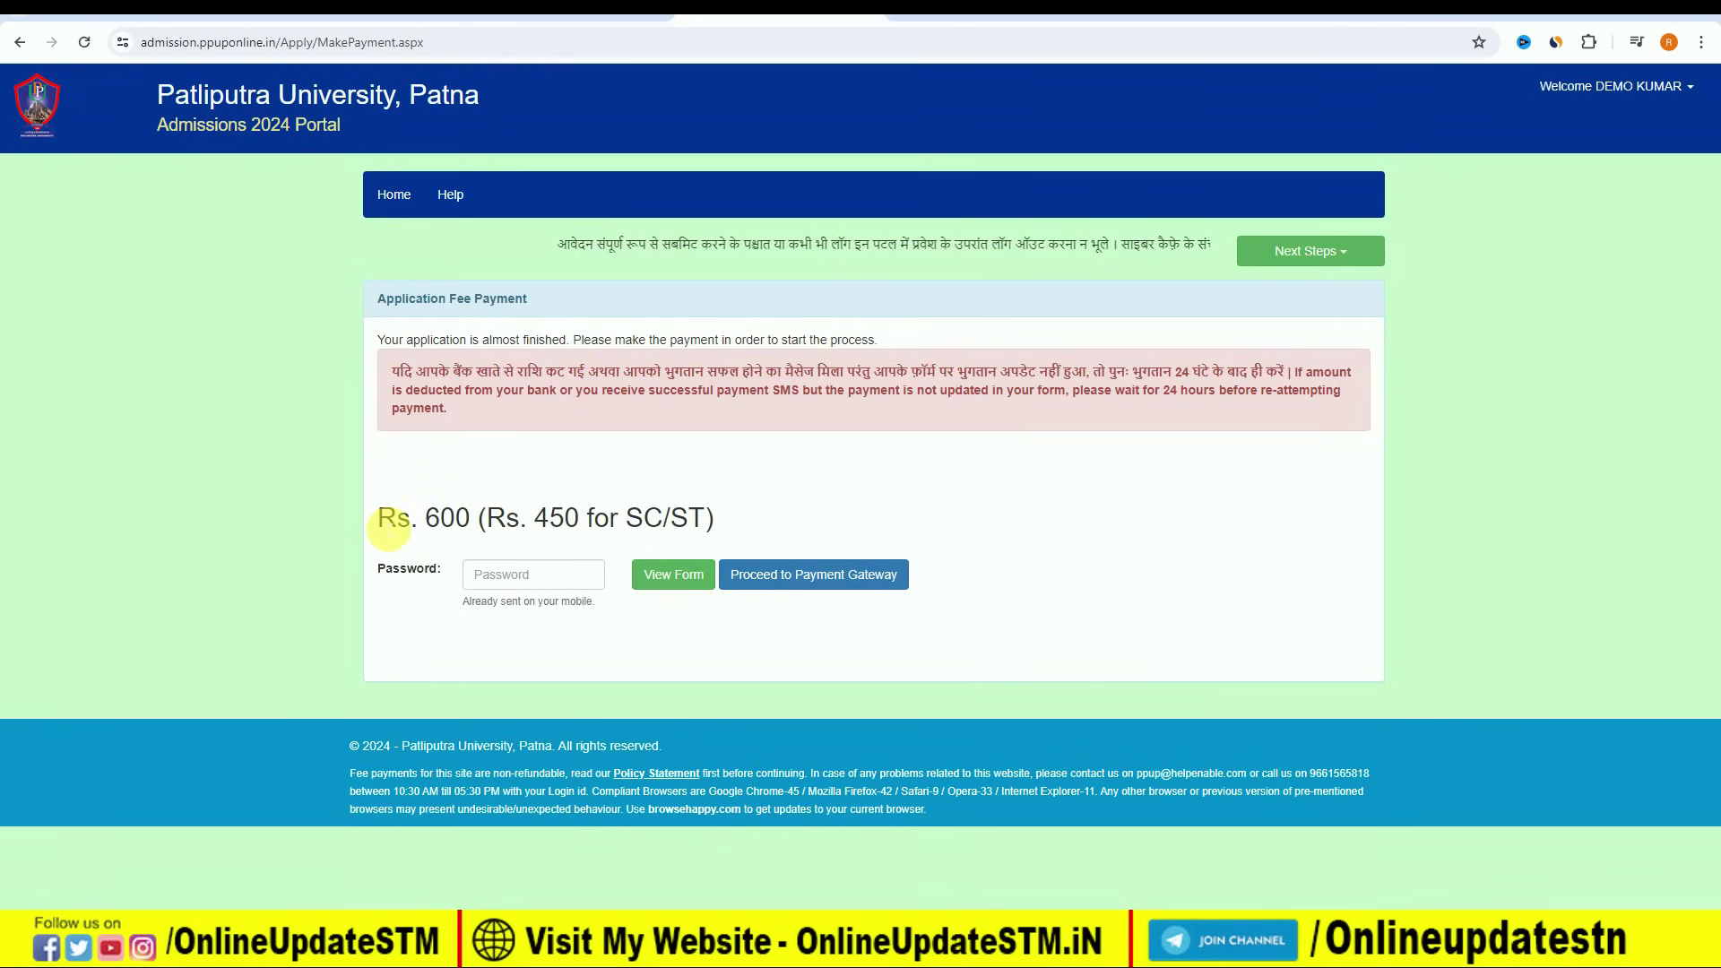
- Check the application fee and review the complete application form, including the college preferences and the remaining application stages
{"action": "left_click_drag", "start_coordinate": [388, 528], "coordinate": [580, 518]}
{"action": "left_click", "coordinate": [686, 520]}
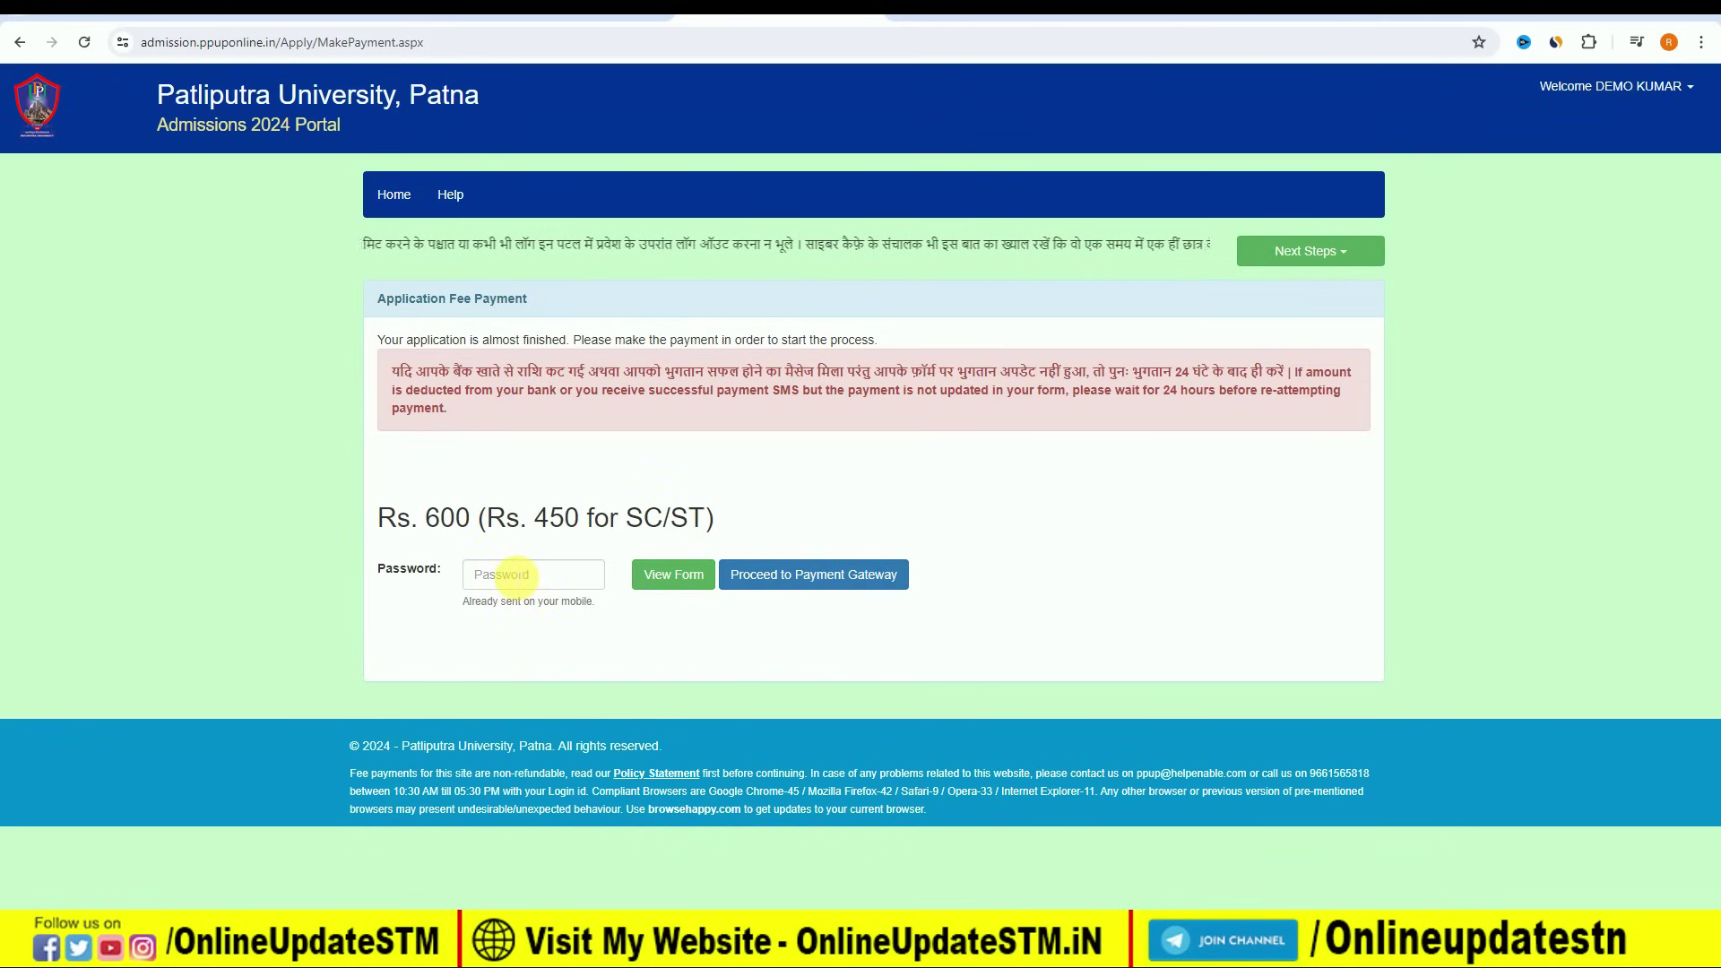
{"action": "left_click", "coordinate": [667, 575]}
{"action": "scroll", "coordinate": [764, 493], "scroll_direction": "down", "scroll_amount": 10}
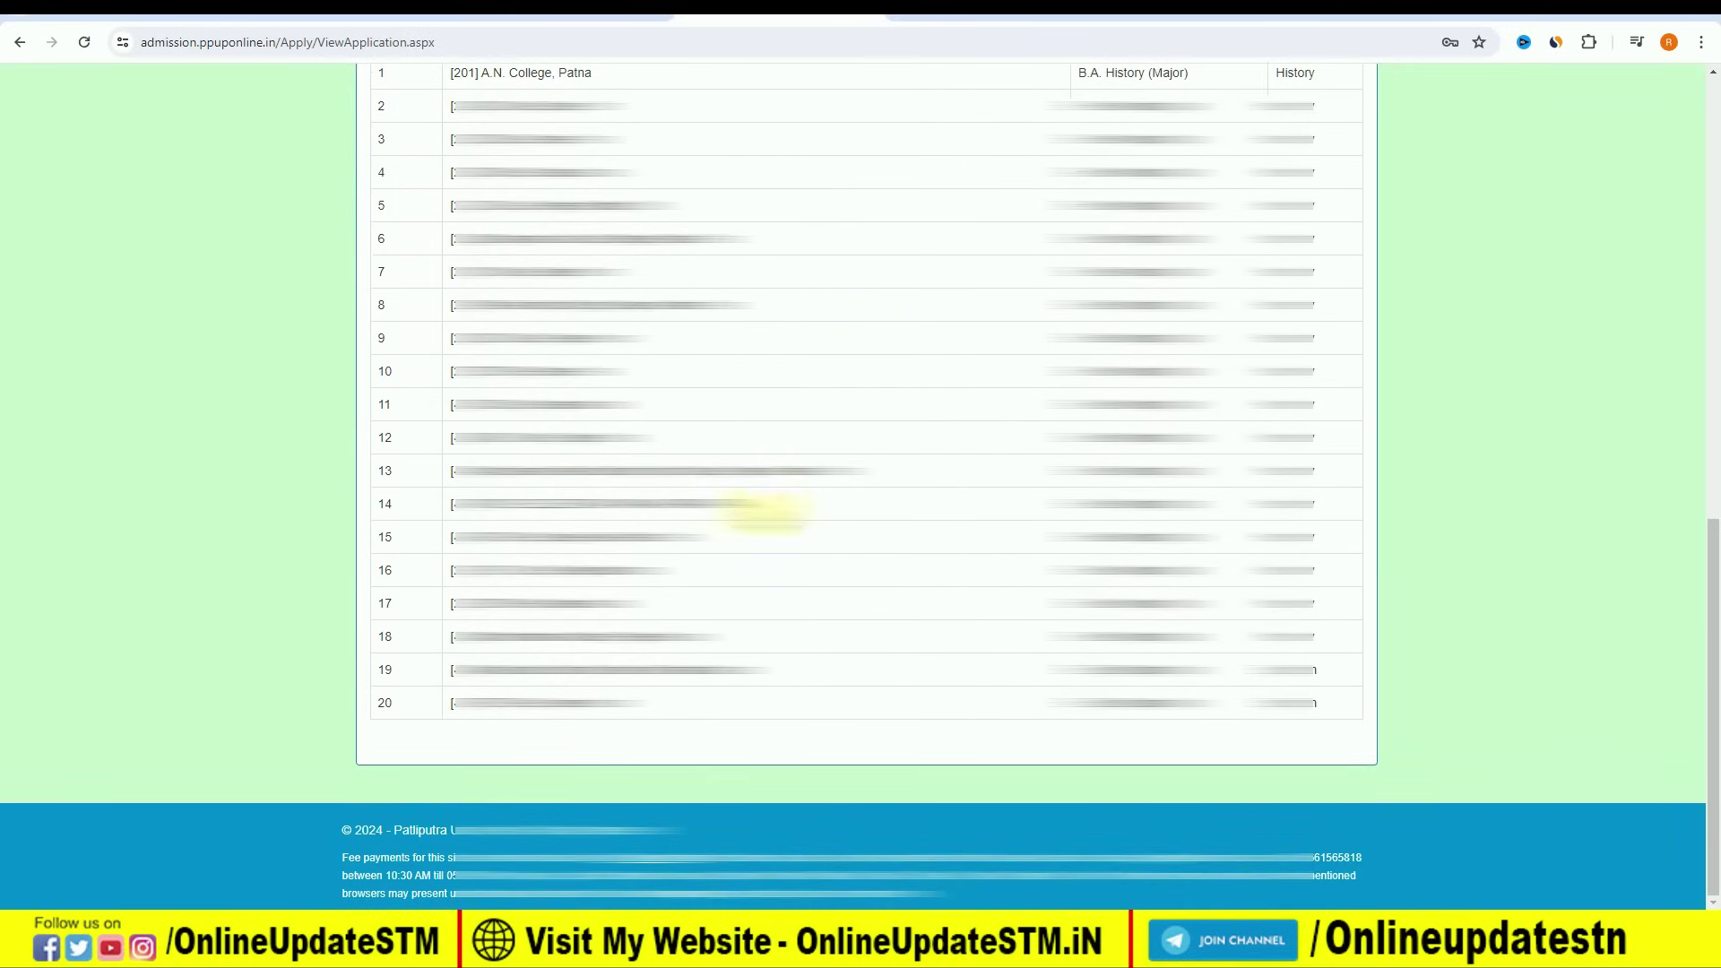
{"action": "scroll", "coordinate": [766, 511], "scroll_direction": "up", "scroll_amount": 10}
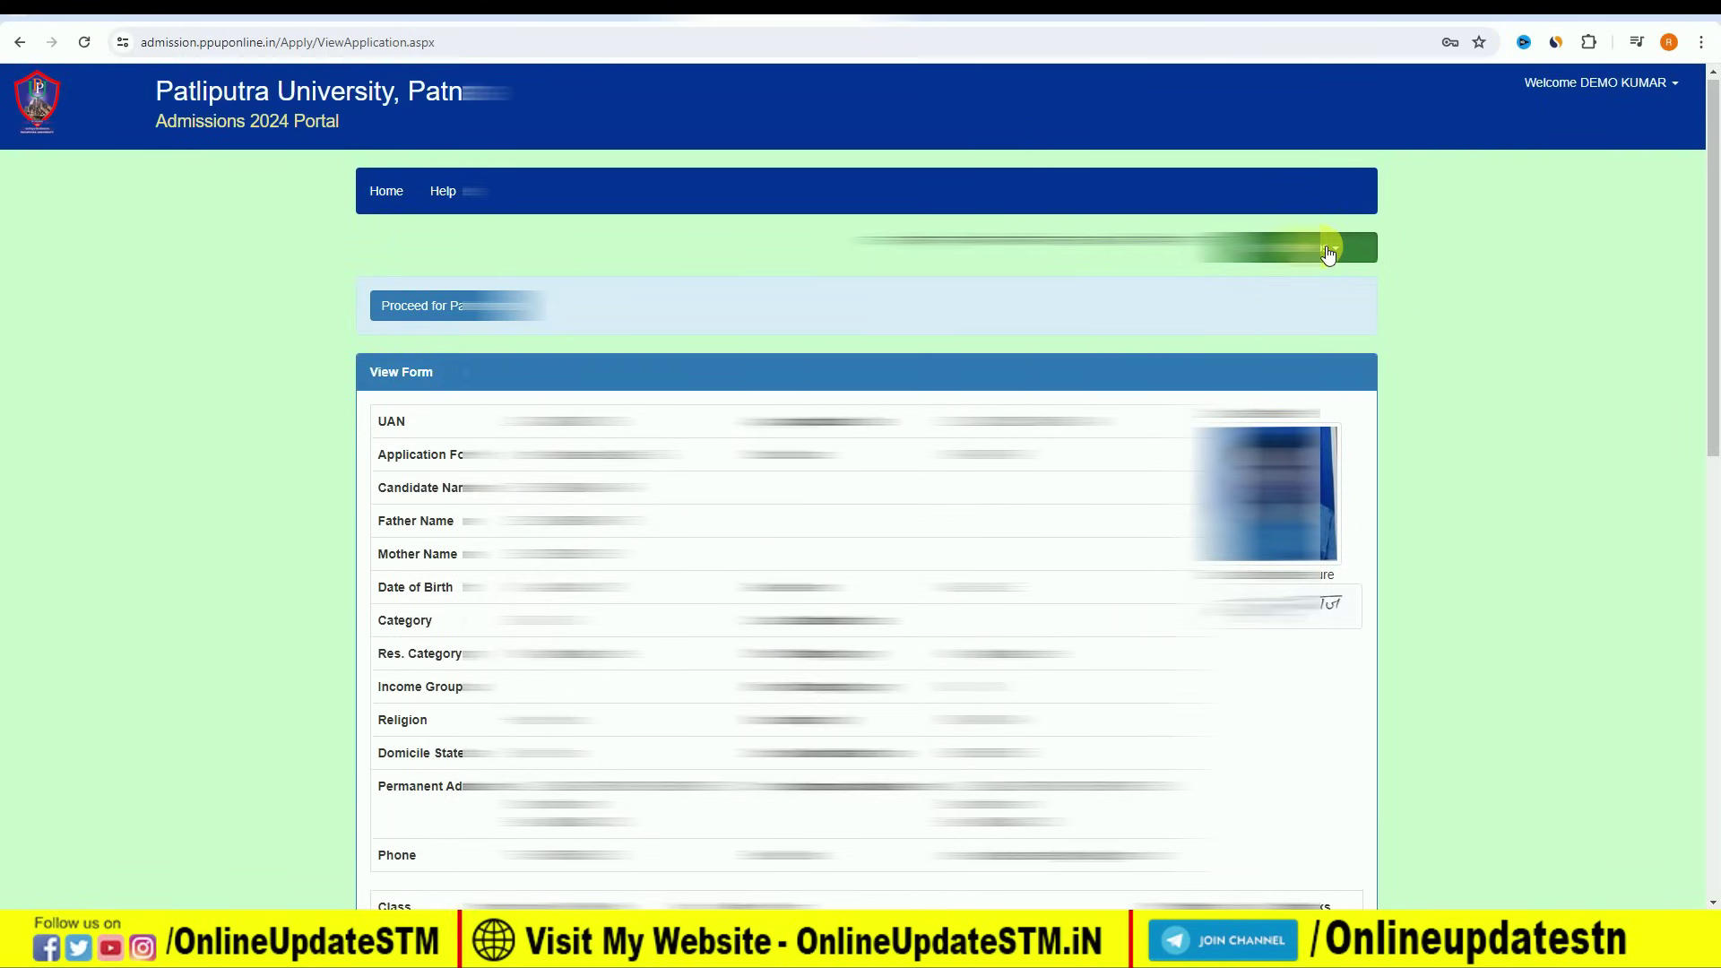
{"action": "left_click", "coordinate": [1328, 251]}
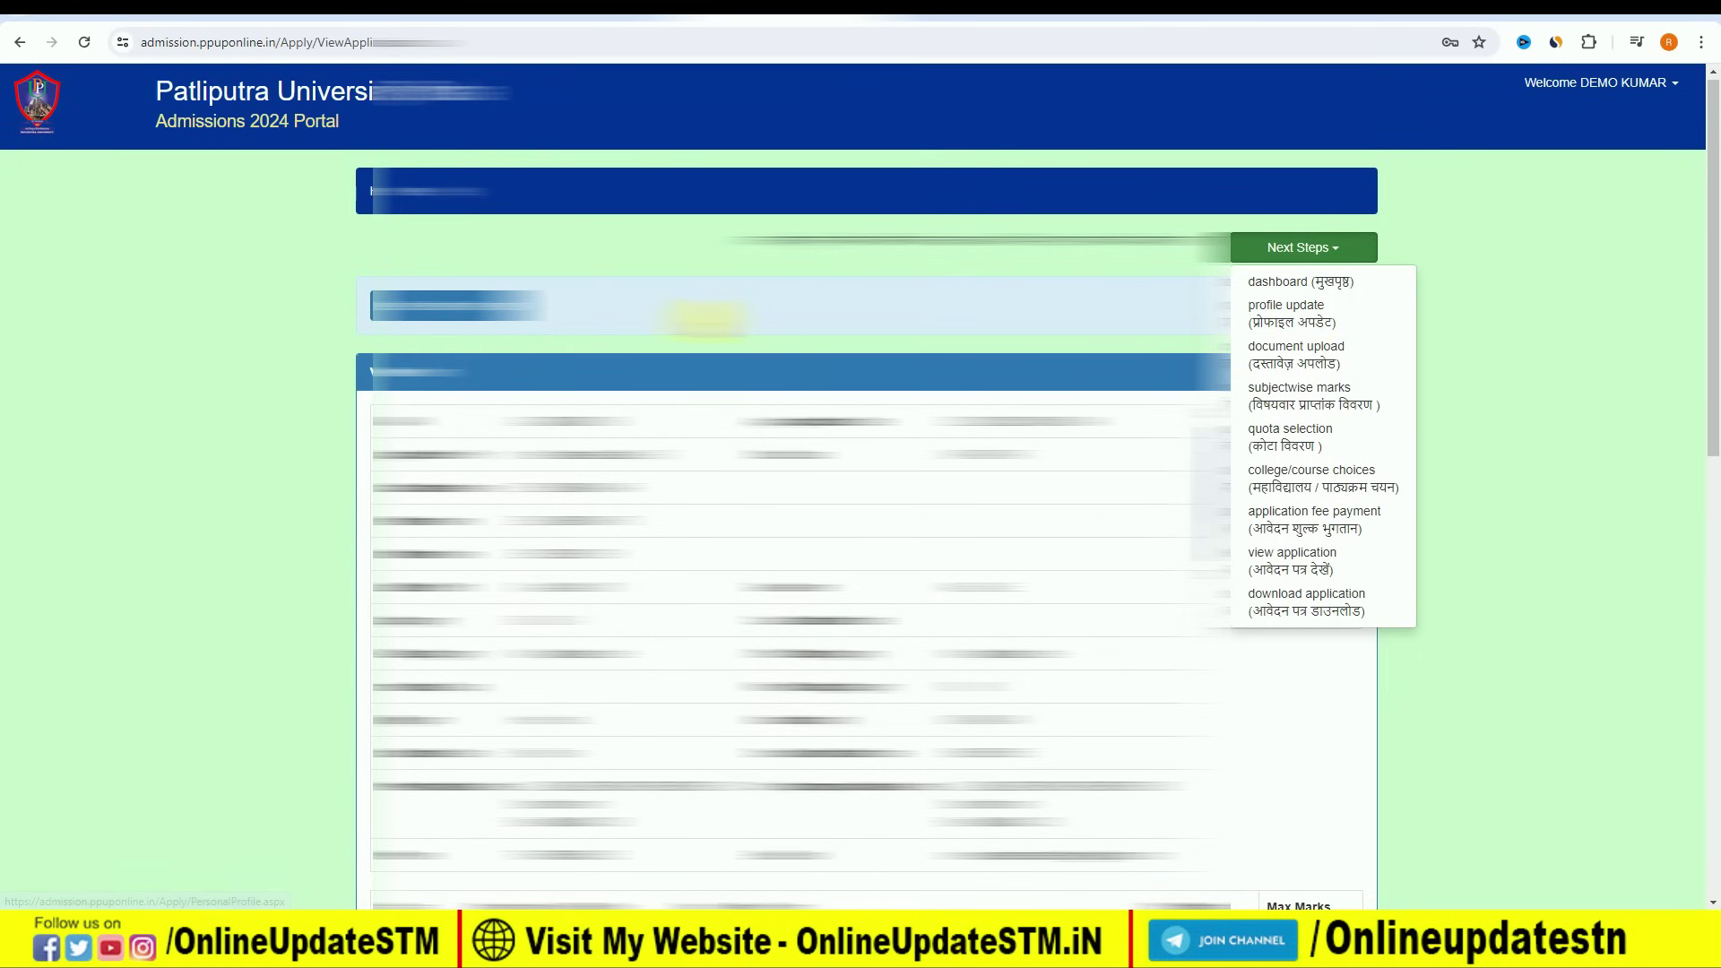
{"action": "left_click", "coordinate": [560, 325]}
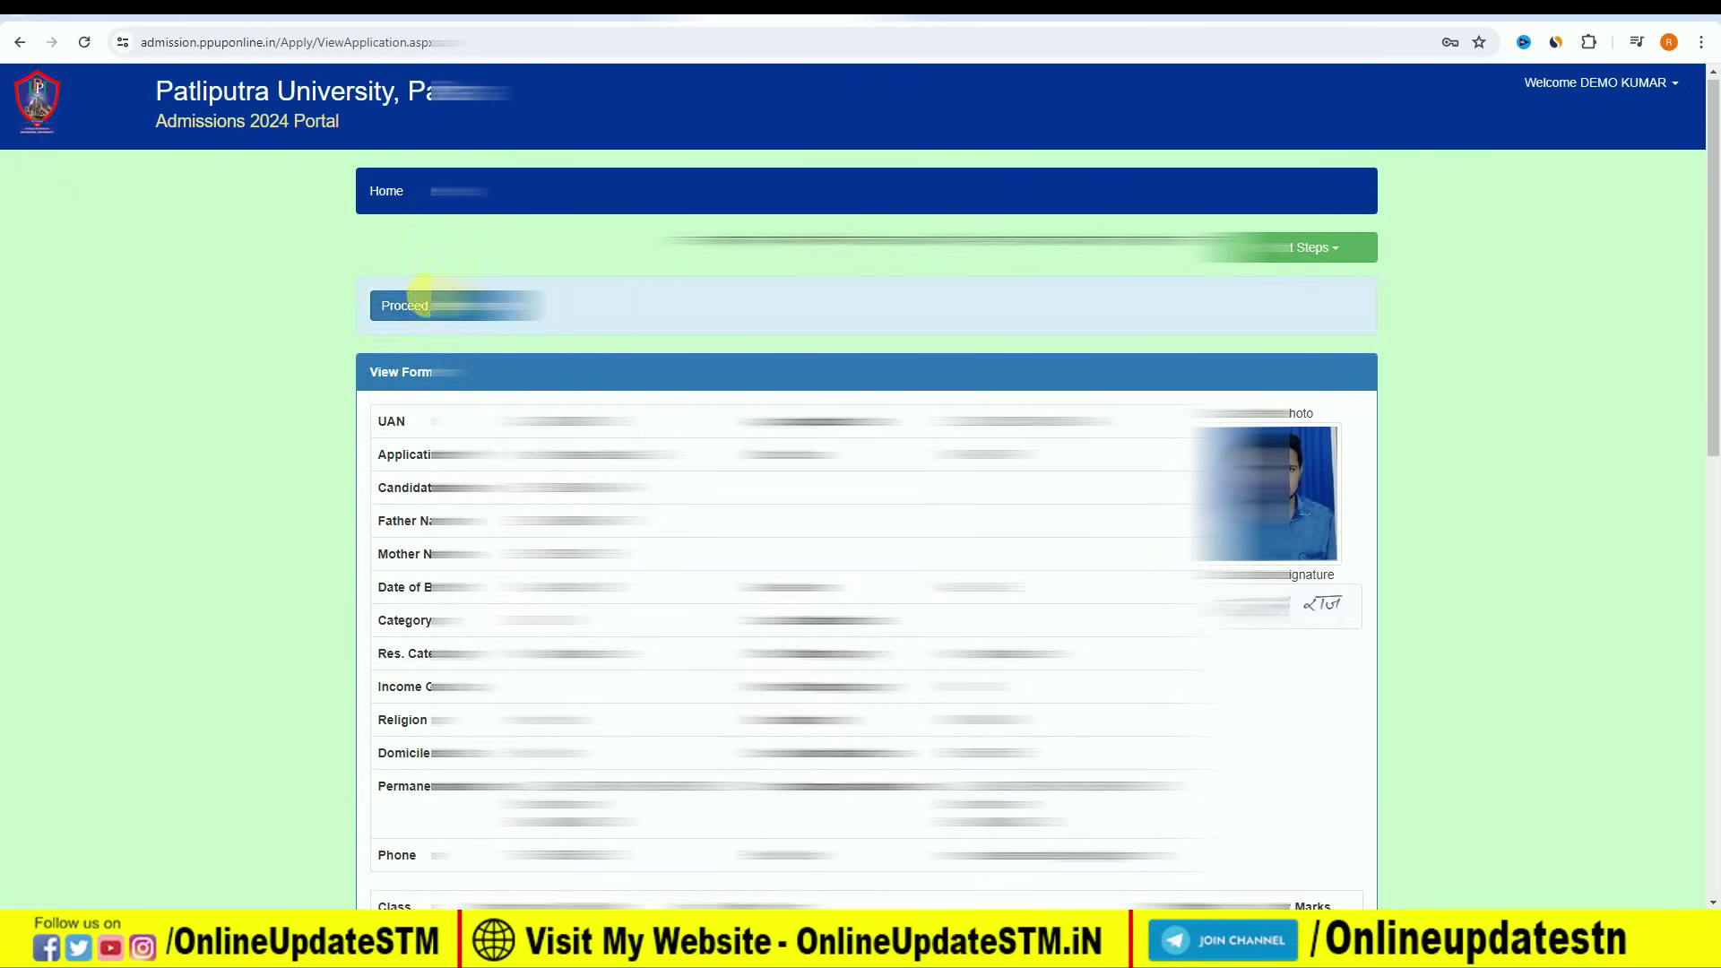
- Return to the application fee payment, try to proceed to the payment gateway and read the notice on re-attempting payment
{"action": "left_click", "coordinate": [459, 307]}
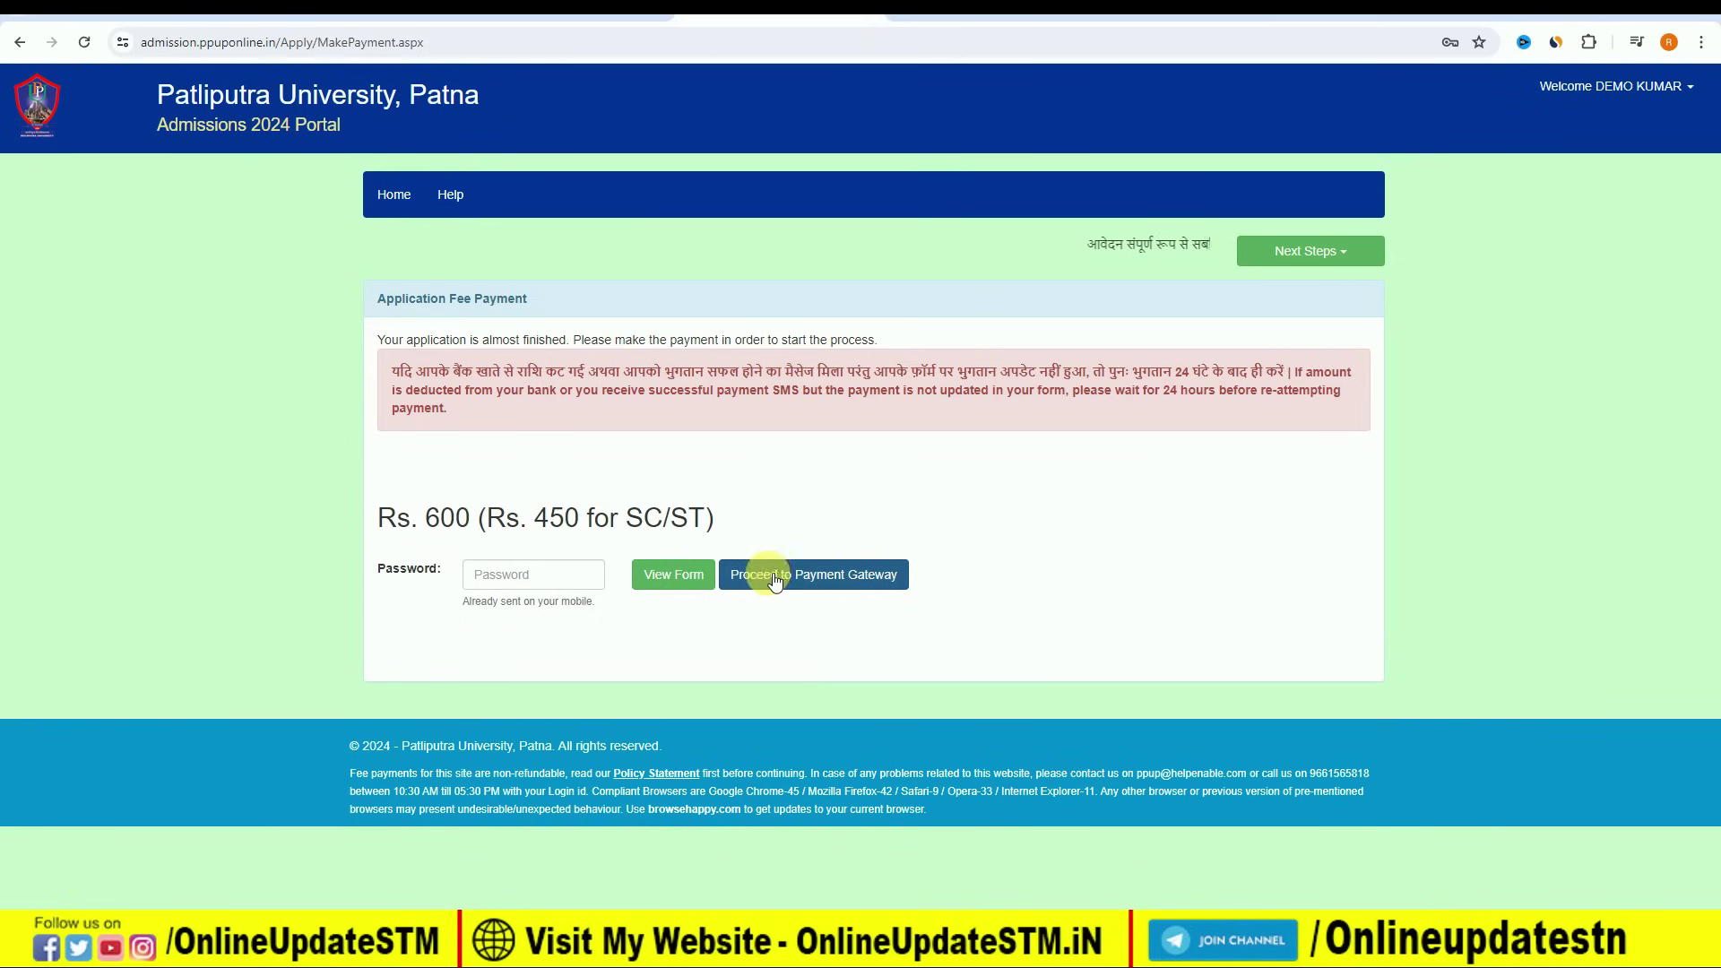
{"action": "left_click", "coordinate": [843, 581]}
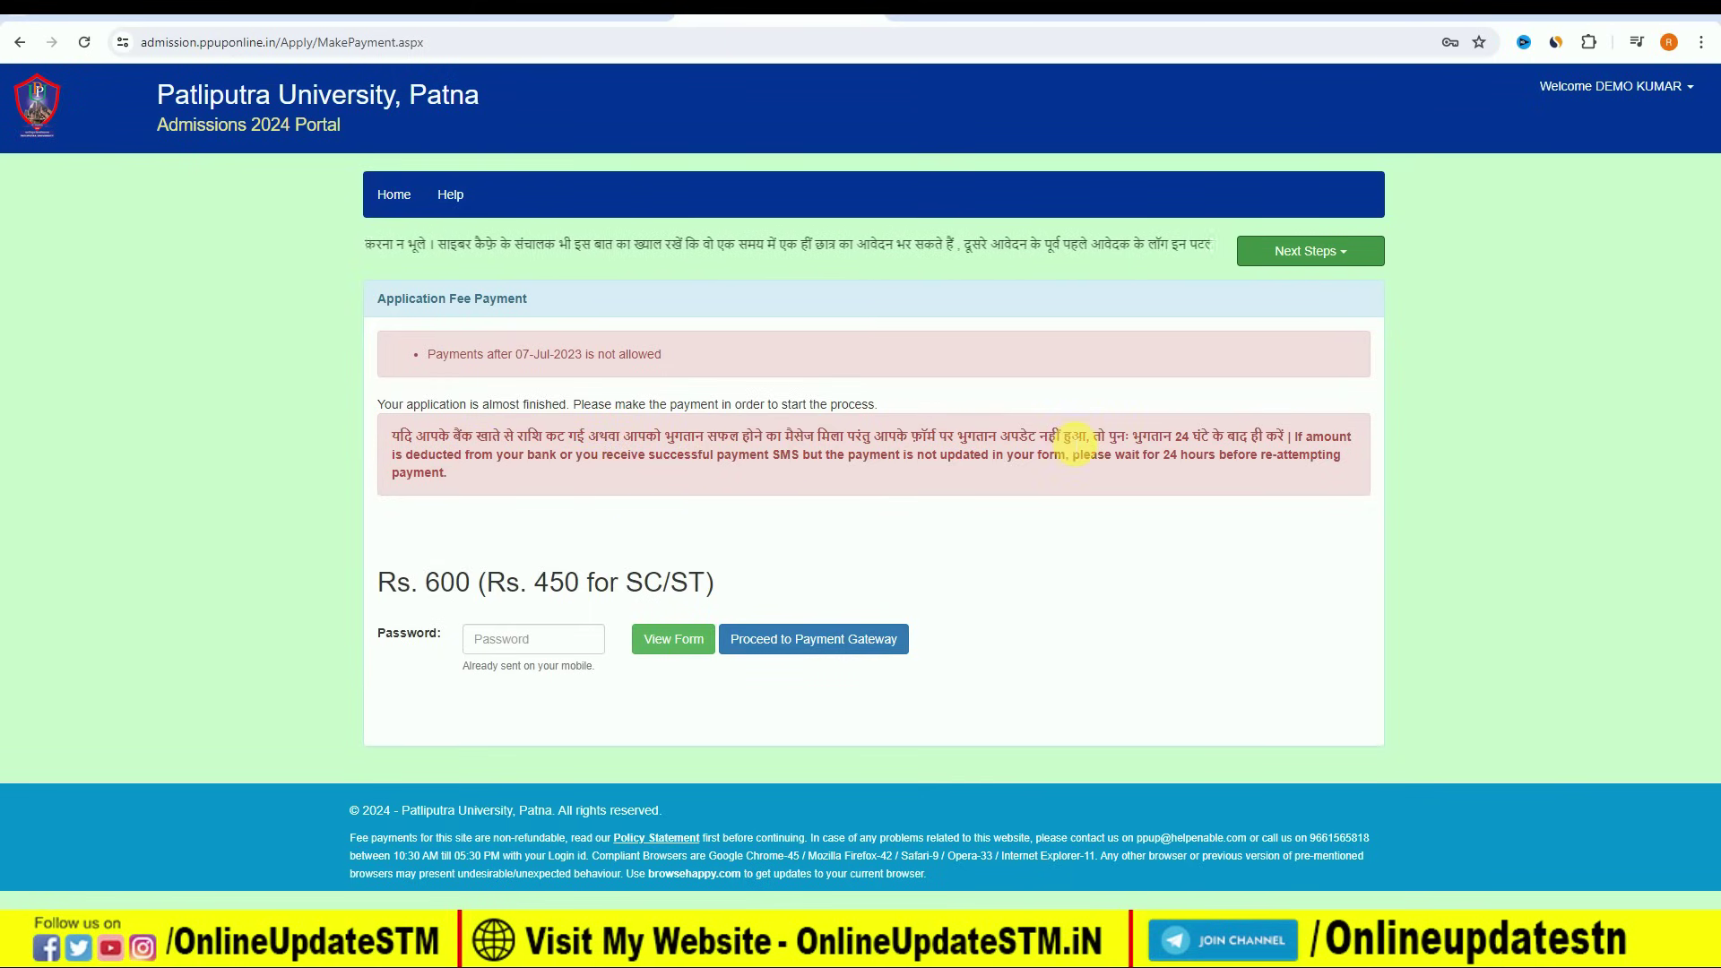
{"action": "left_click_drag", "start_coordinate": [1174, 439], "coordinate": [1259, 444]}
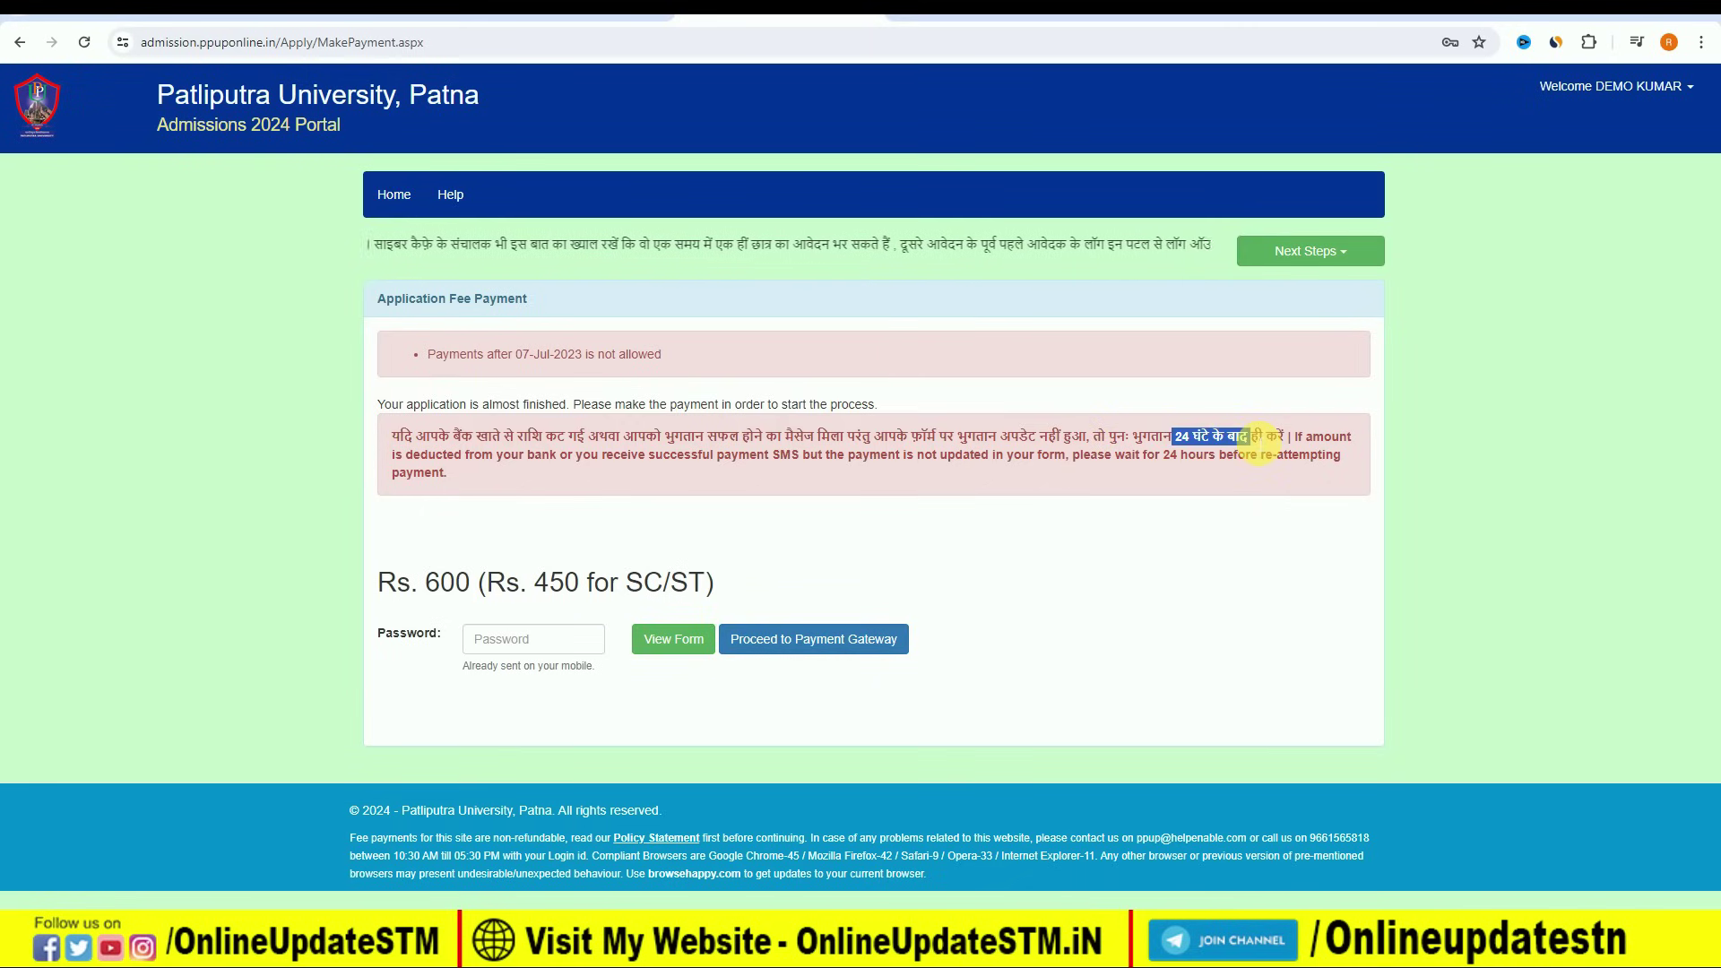
{"action": "left_click", "coordinate": [1121, 452]}
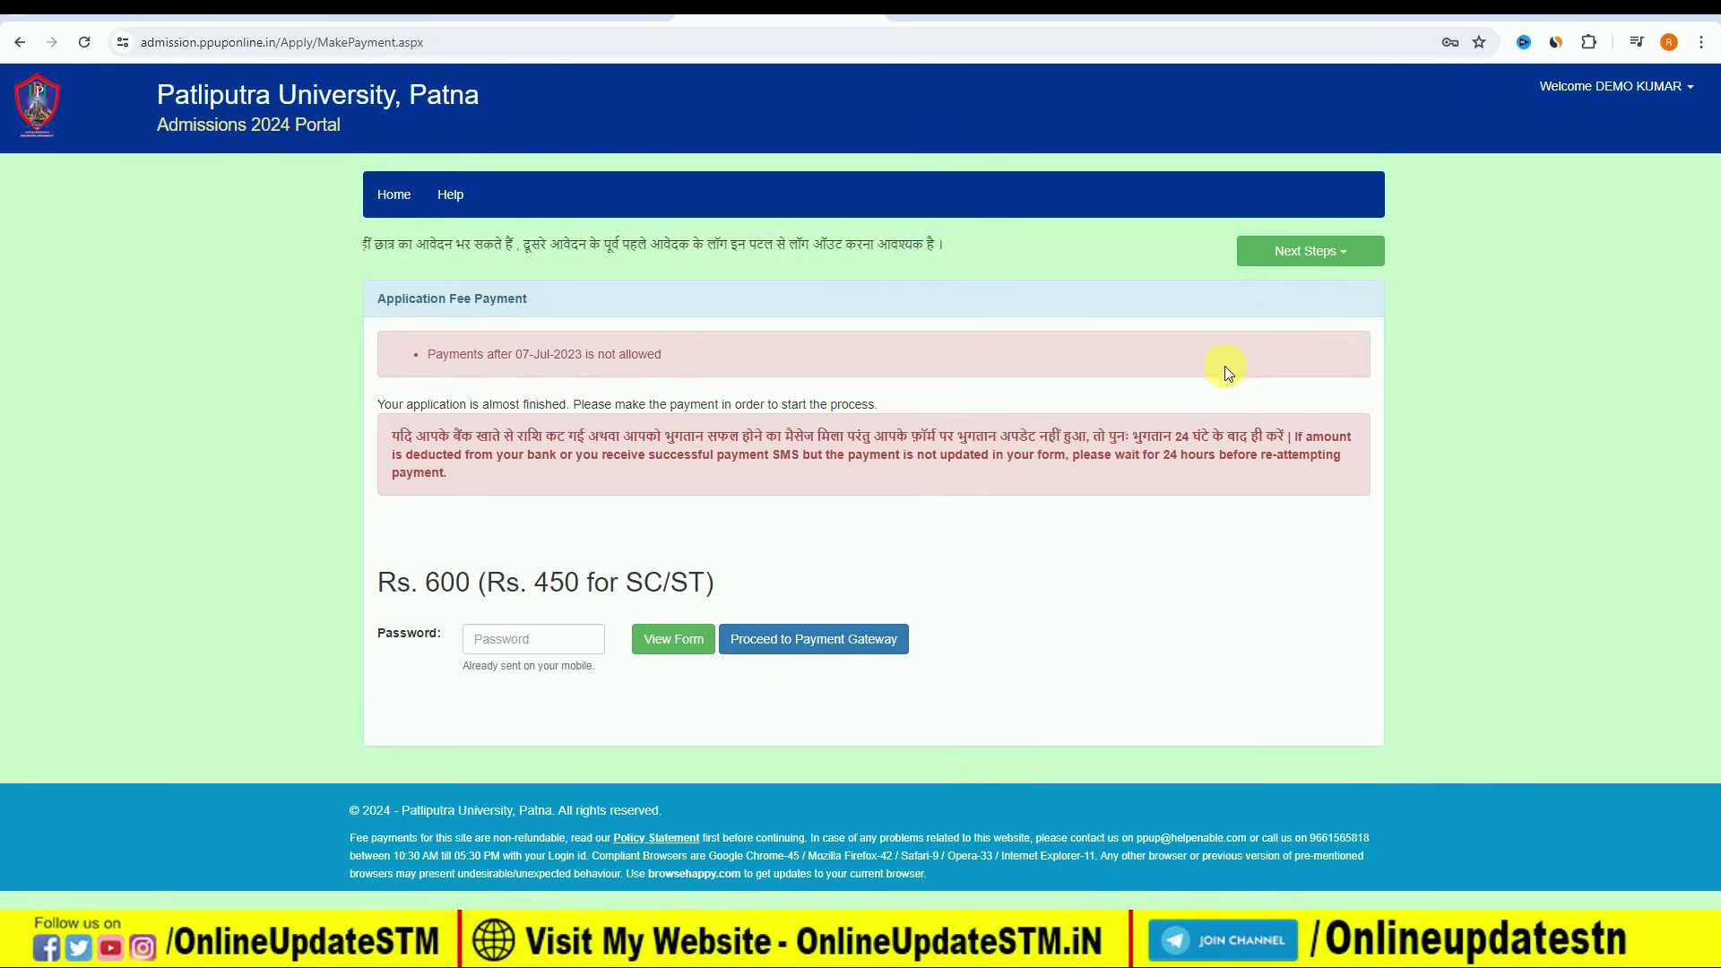
- Try to open the application download page and log out of the candidate account
{"action": "left_click", "coordinate": [1333, 254]}
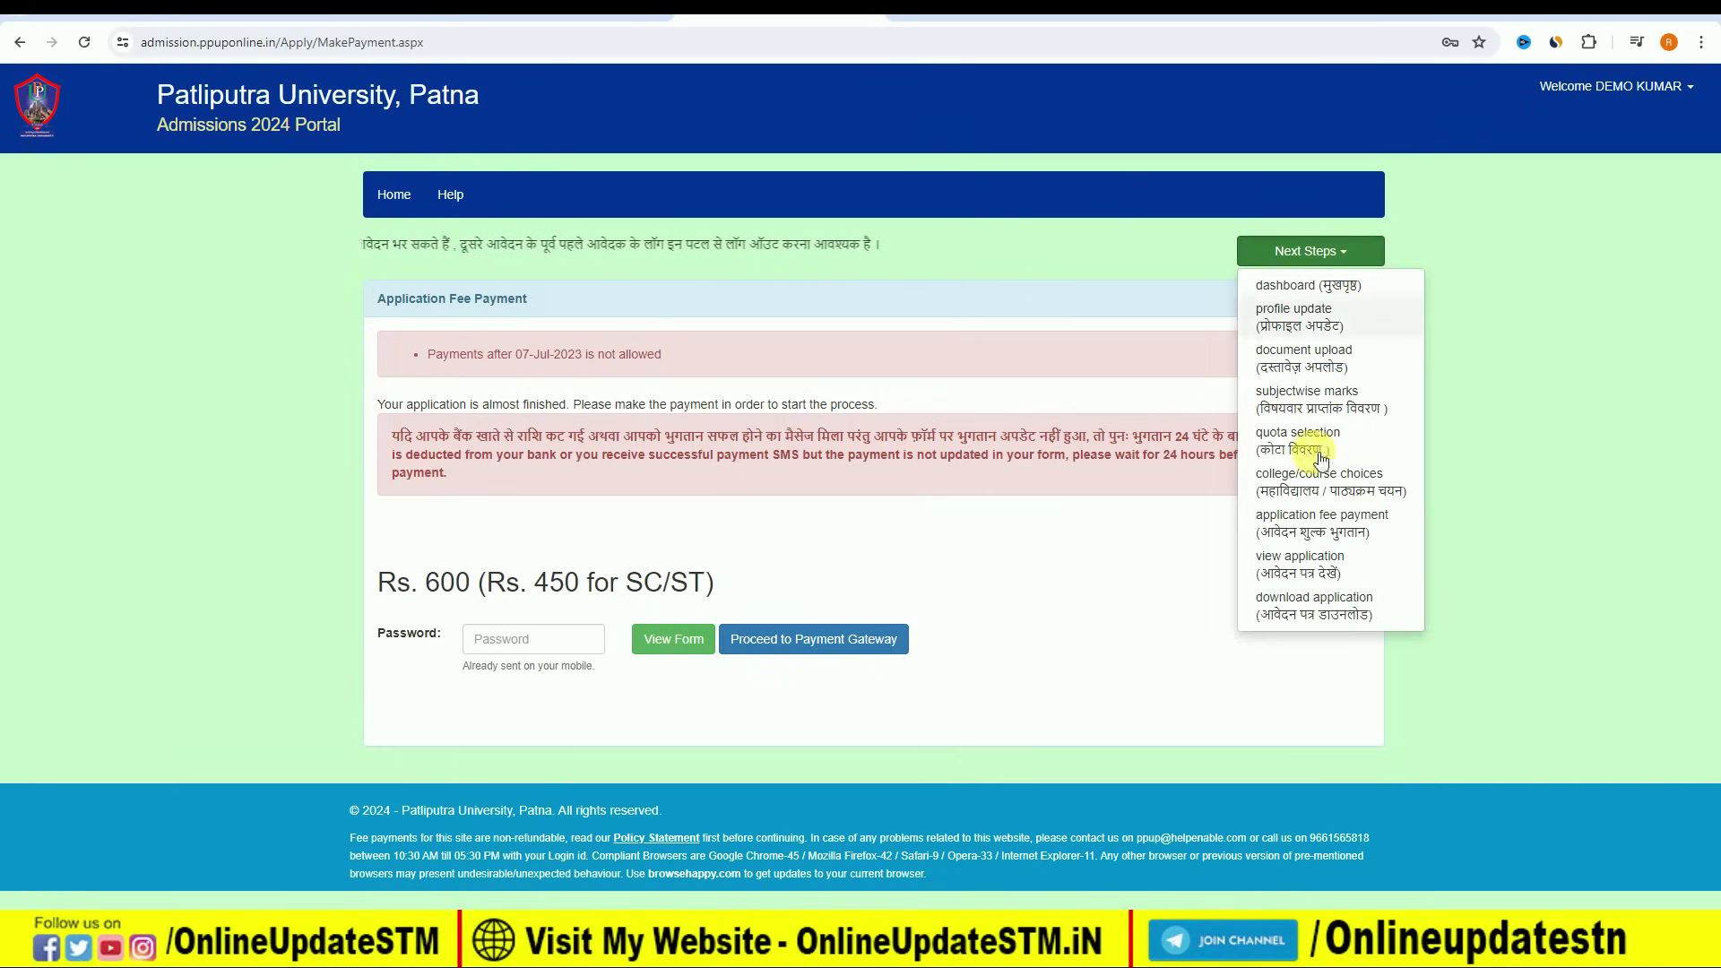
{"action": "left_click", "coordinate": [1347, 607]}
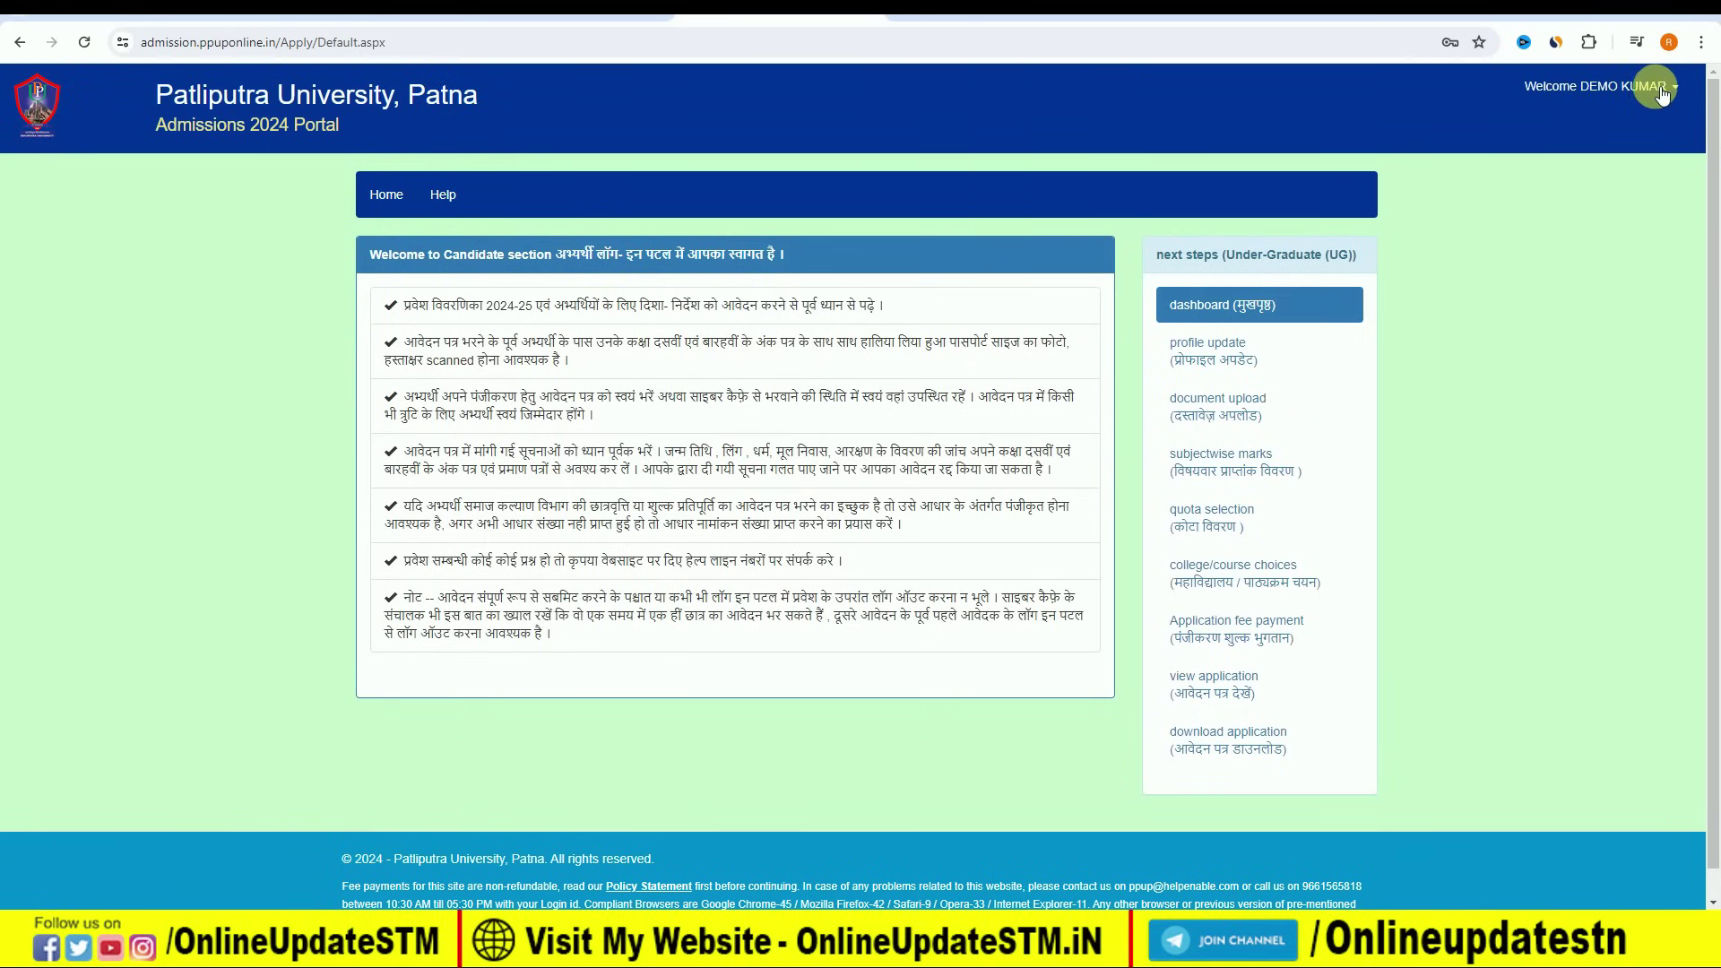
{"action": "left_click", "coordinate": [1604, 86]}
{"action": "left_click", "coordinate": [1599, 189]}
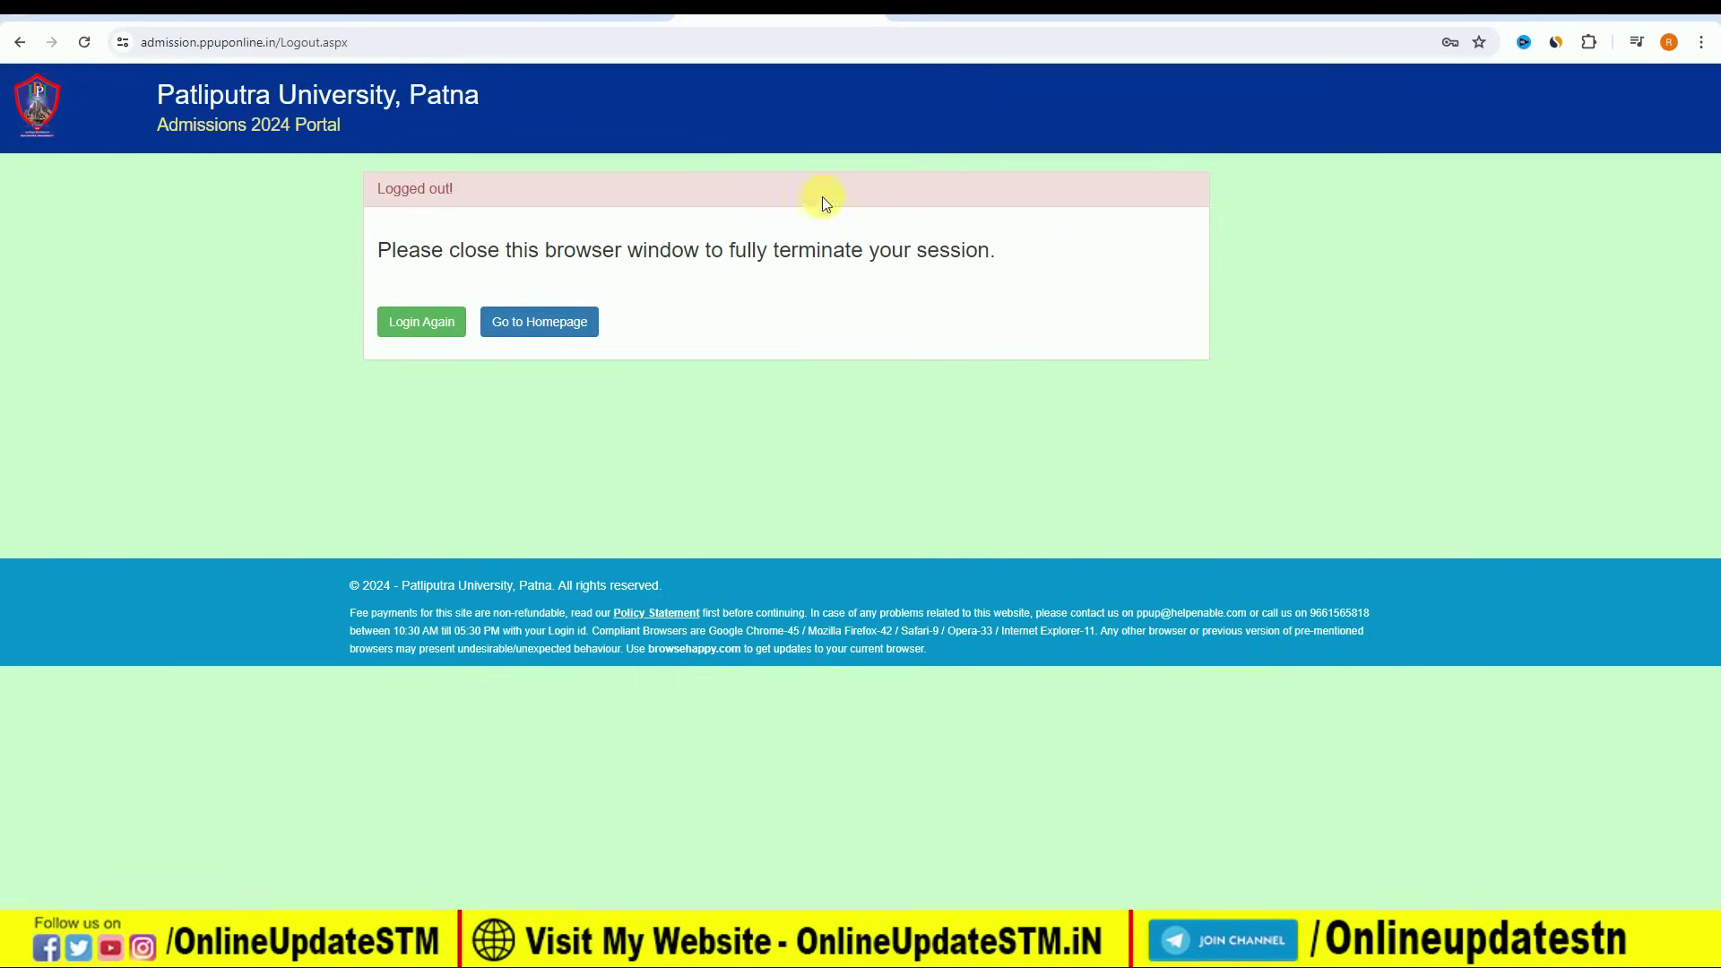
- Leave the logged-out page for the homepage and open the Applicant Login link from the onlineupdatestm.in admission article
{"action": "left_click", "coordinate": [520, 319]}
{"action": "left_click", "coordinate": [610, 11]}
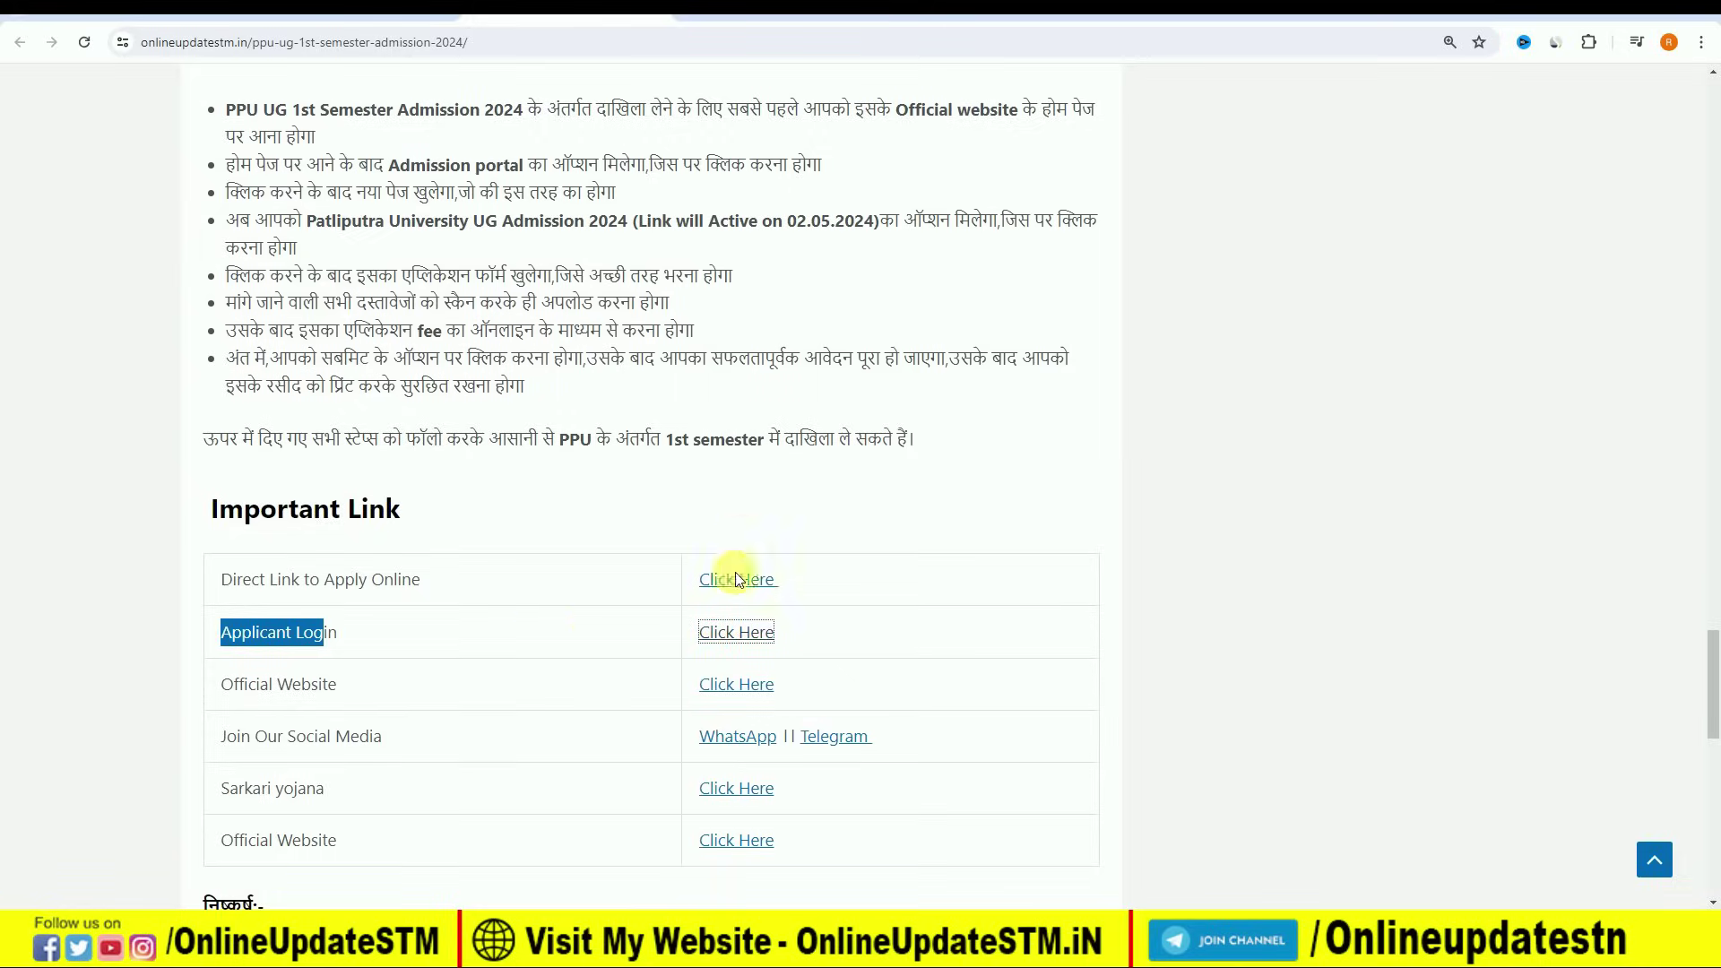
{"action": "left_click", "coordinate": [712, 632]}
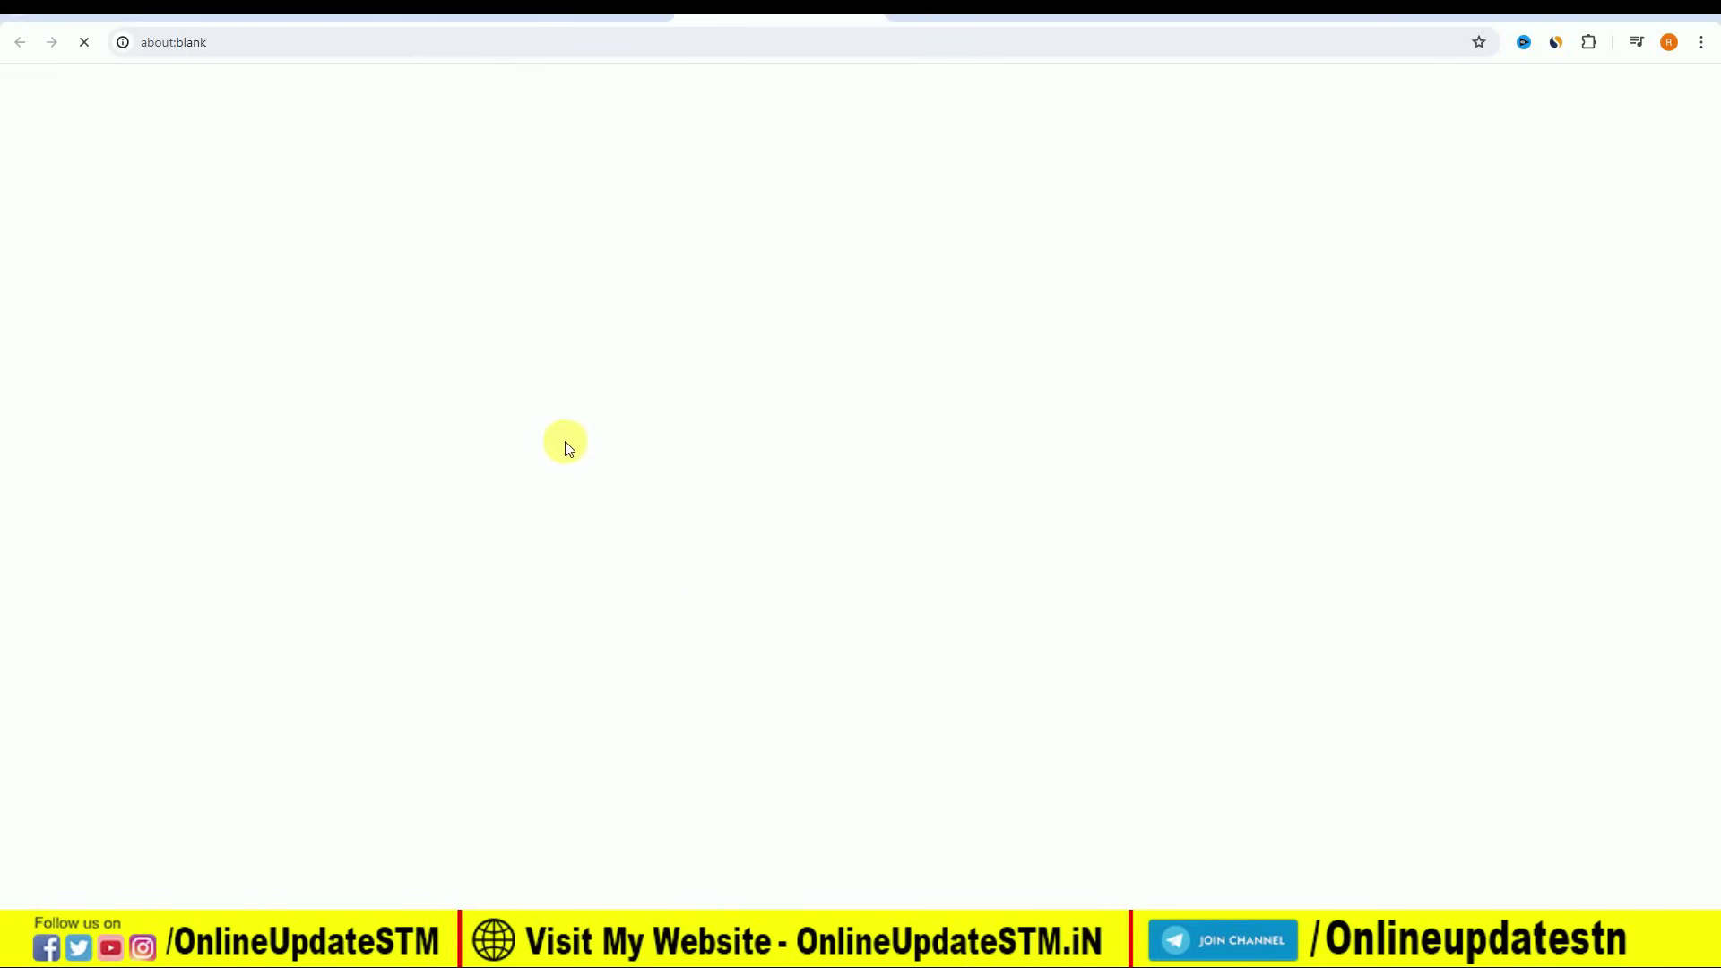